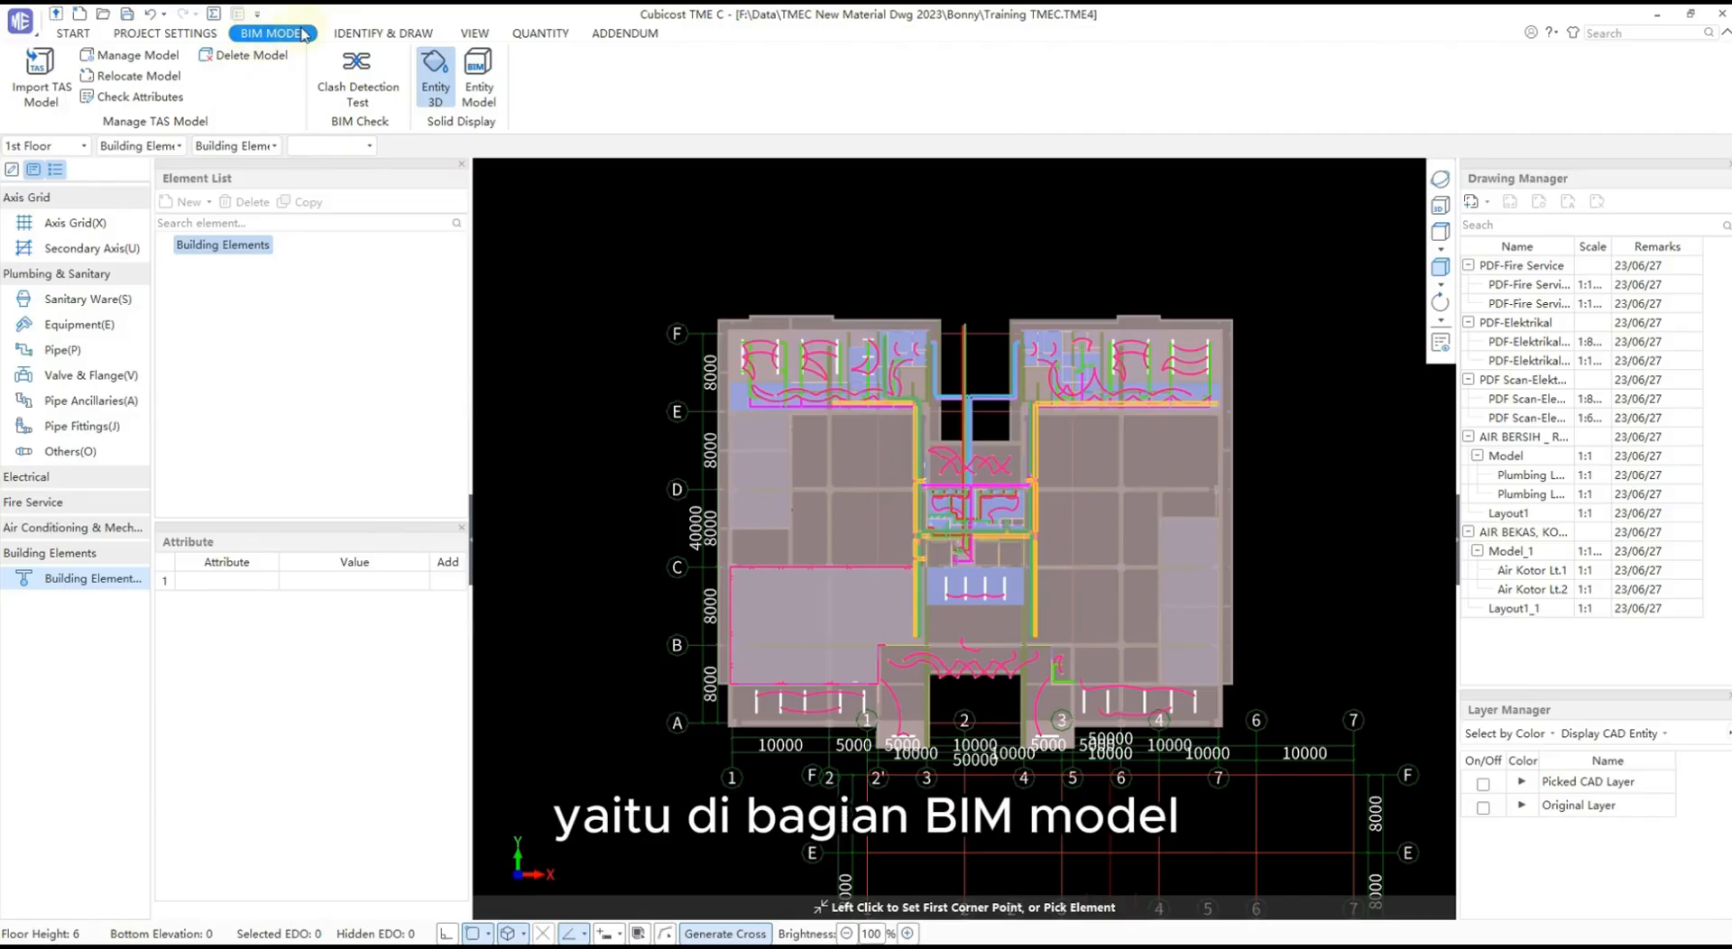
- Run a hard clash detection test with 0 mm tolerance between all elements in Selection A and all elements in Selection B
click(361, 90)
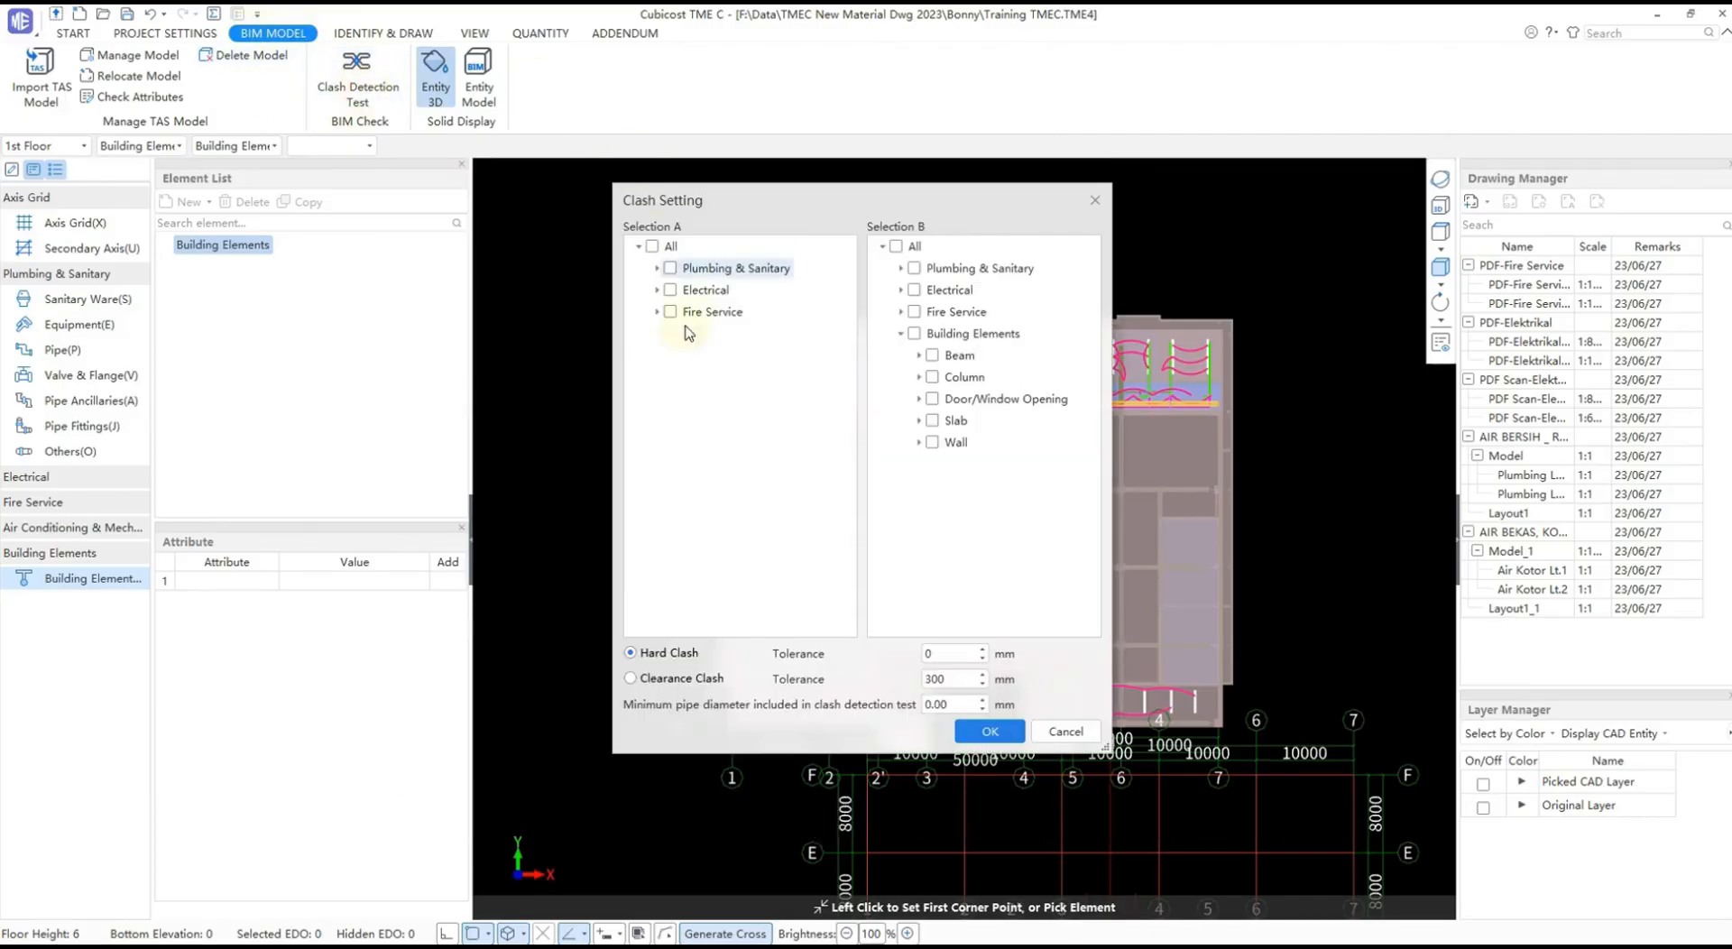
click(651, 246)
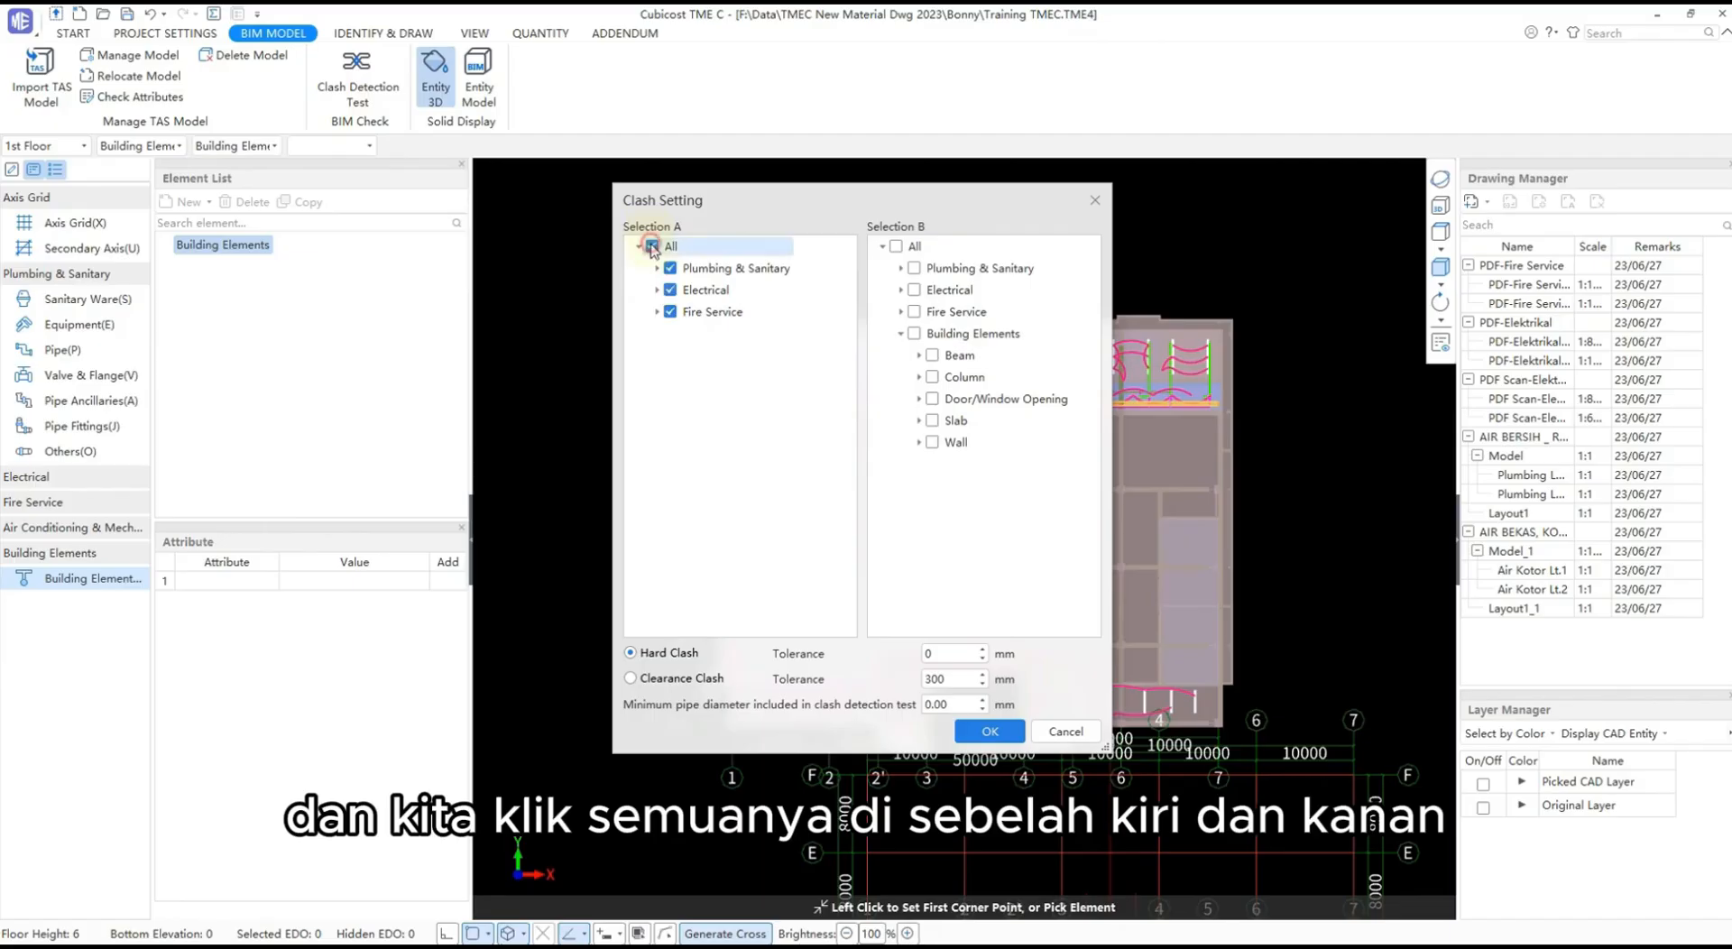
click(896, 247)
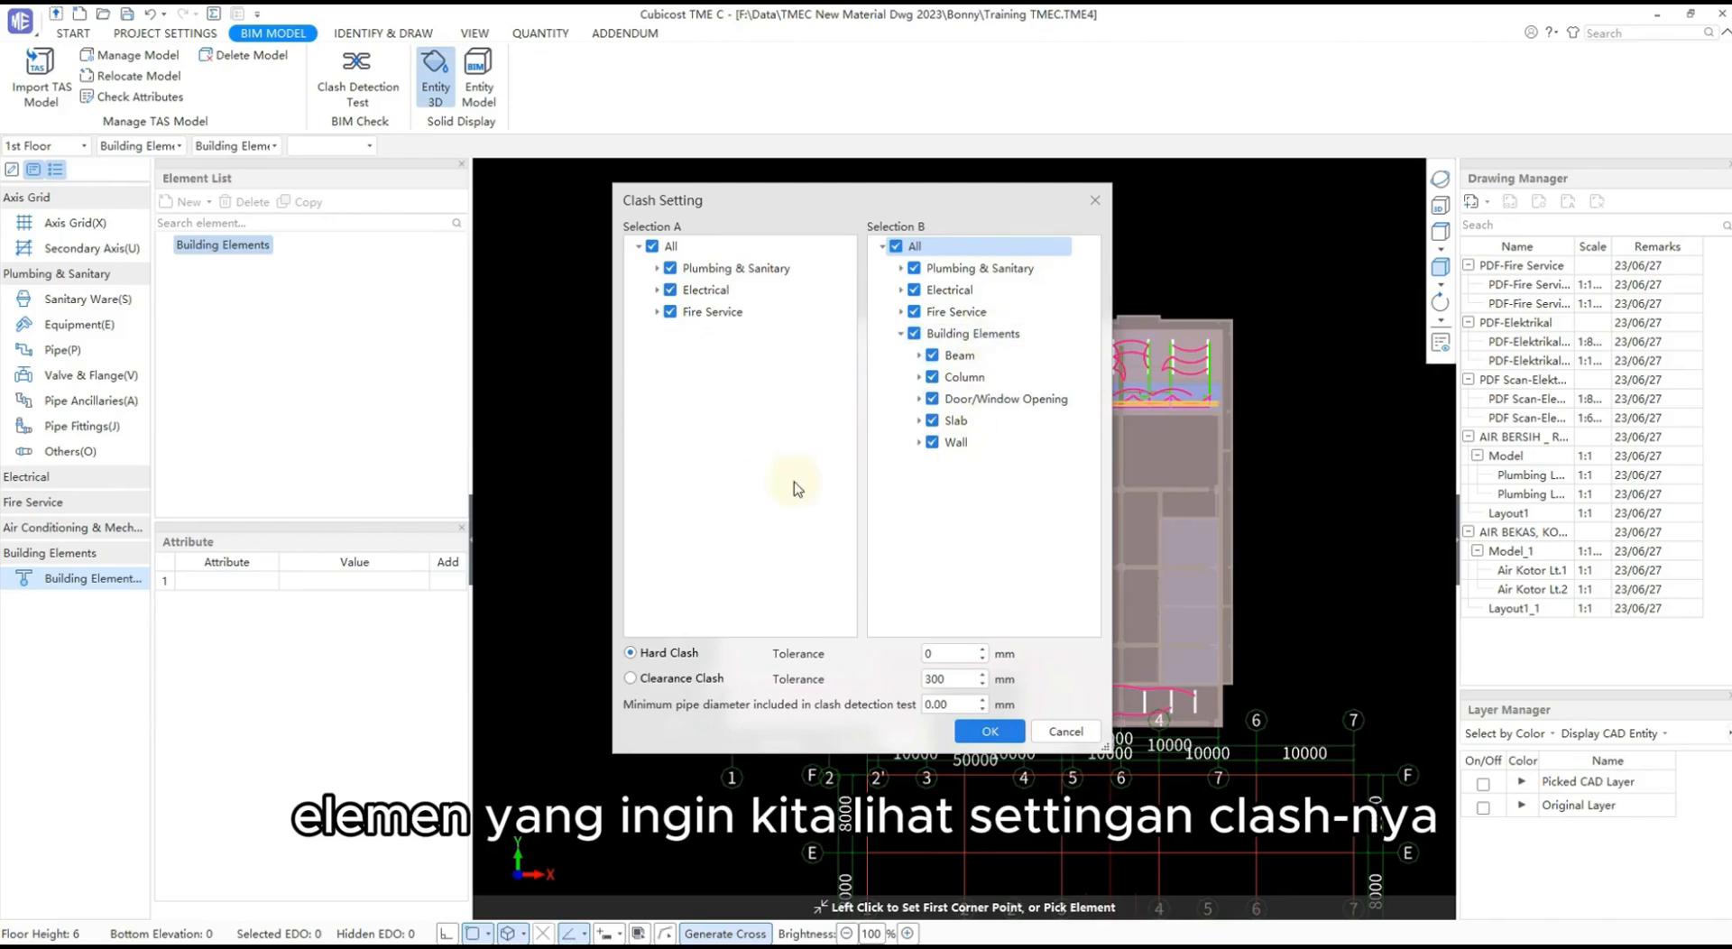
click(670, 679)
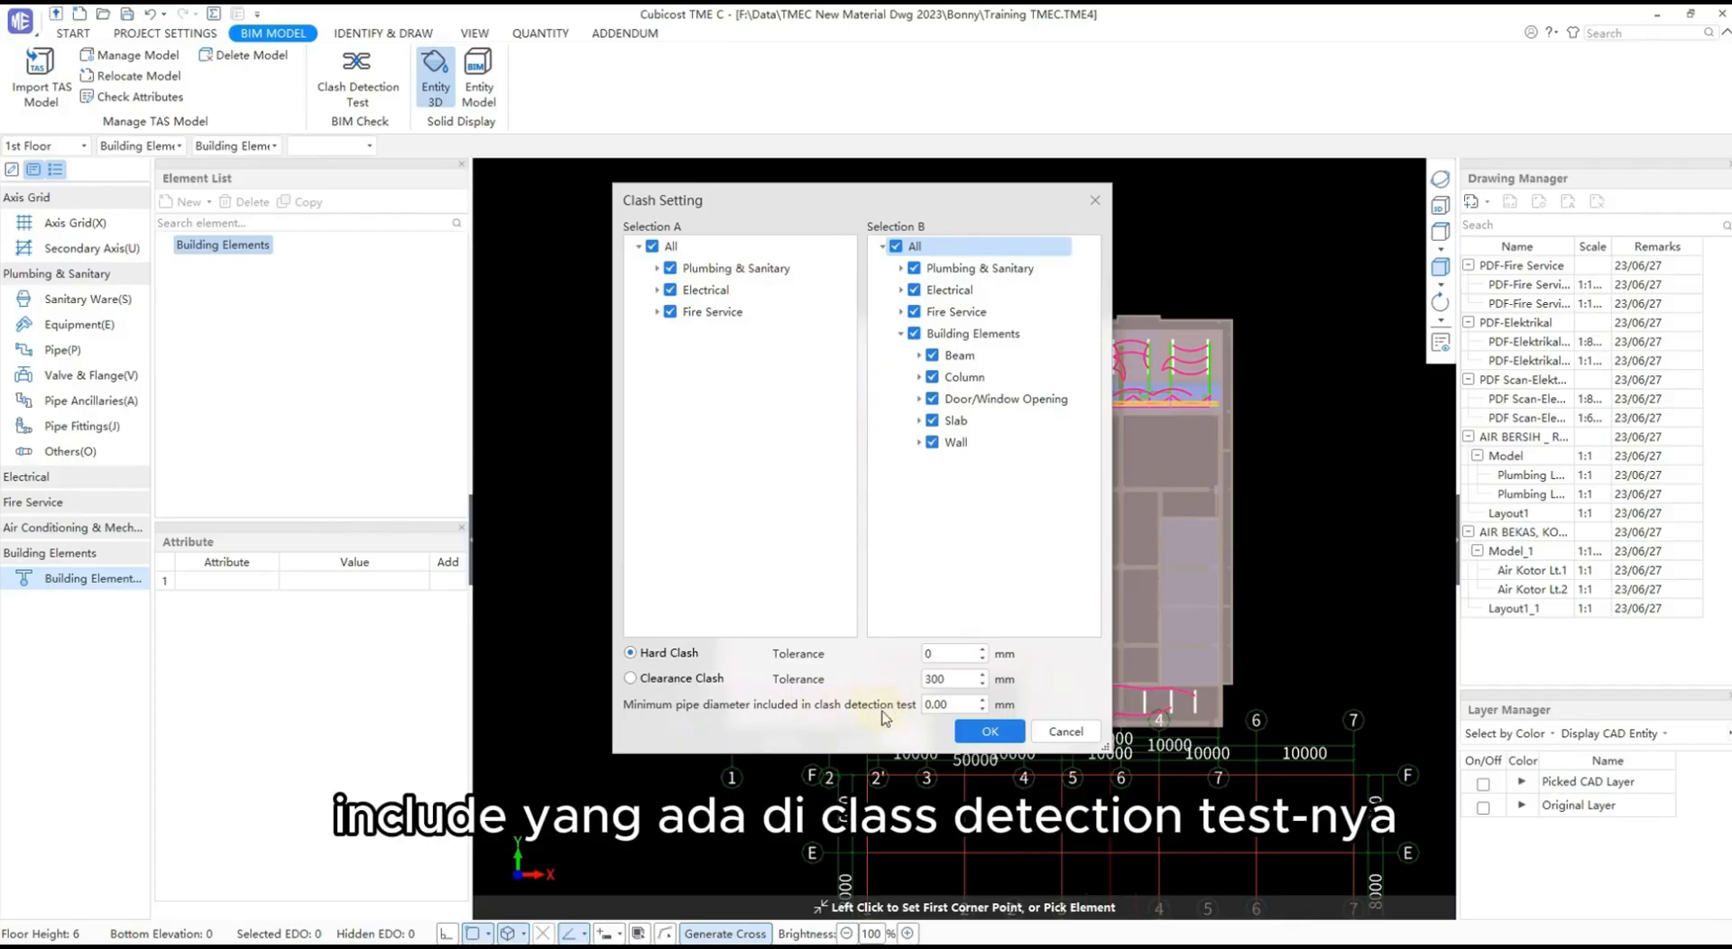
click(990, 731)
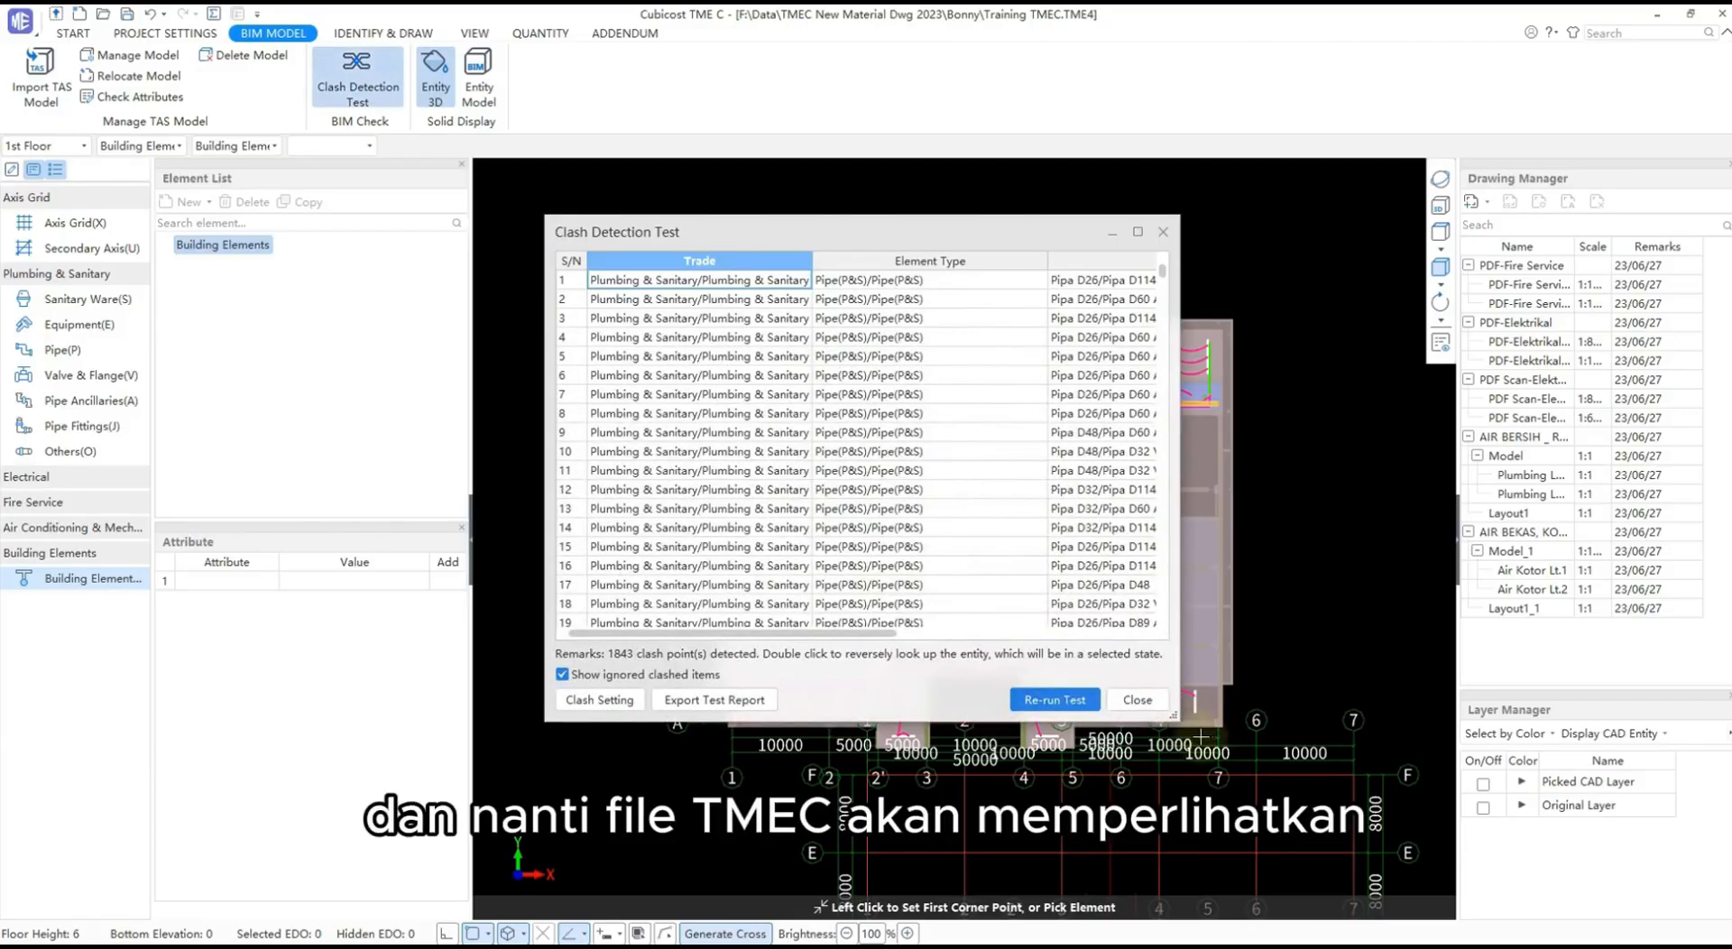
- Enlarge the clash results window and review the element name, floor, location and ignore columns
drag(1170, 715, 1302, 831)
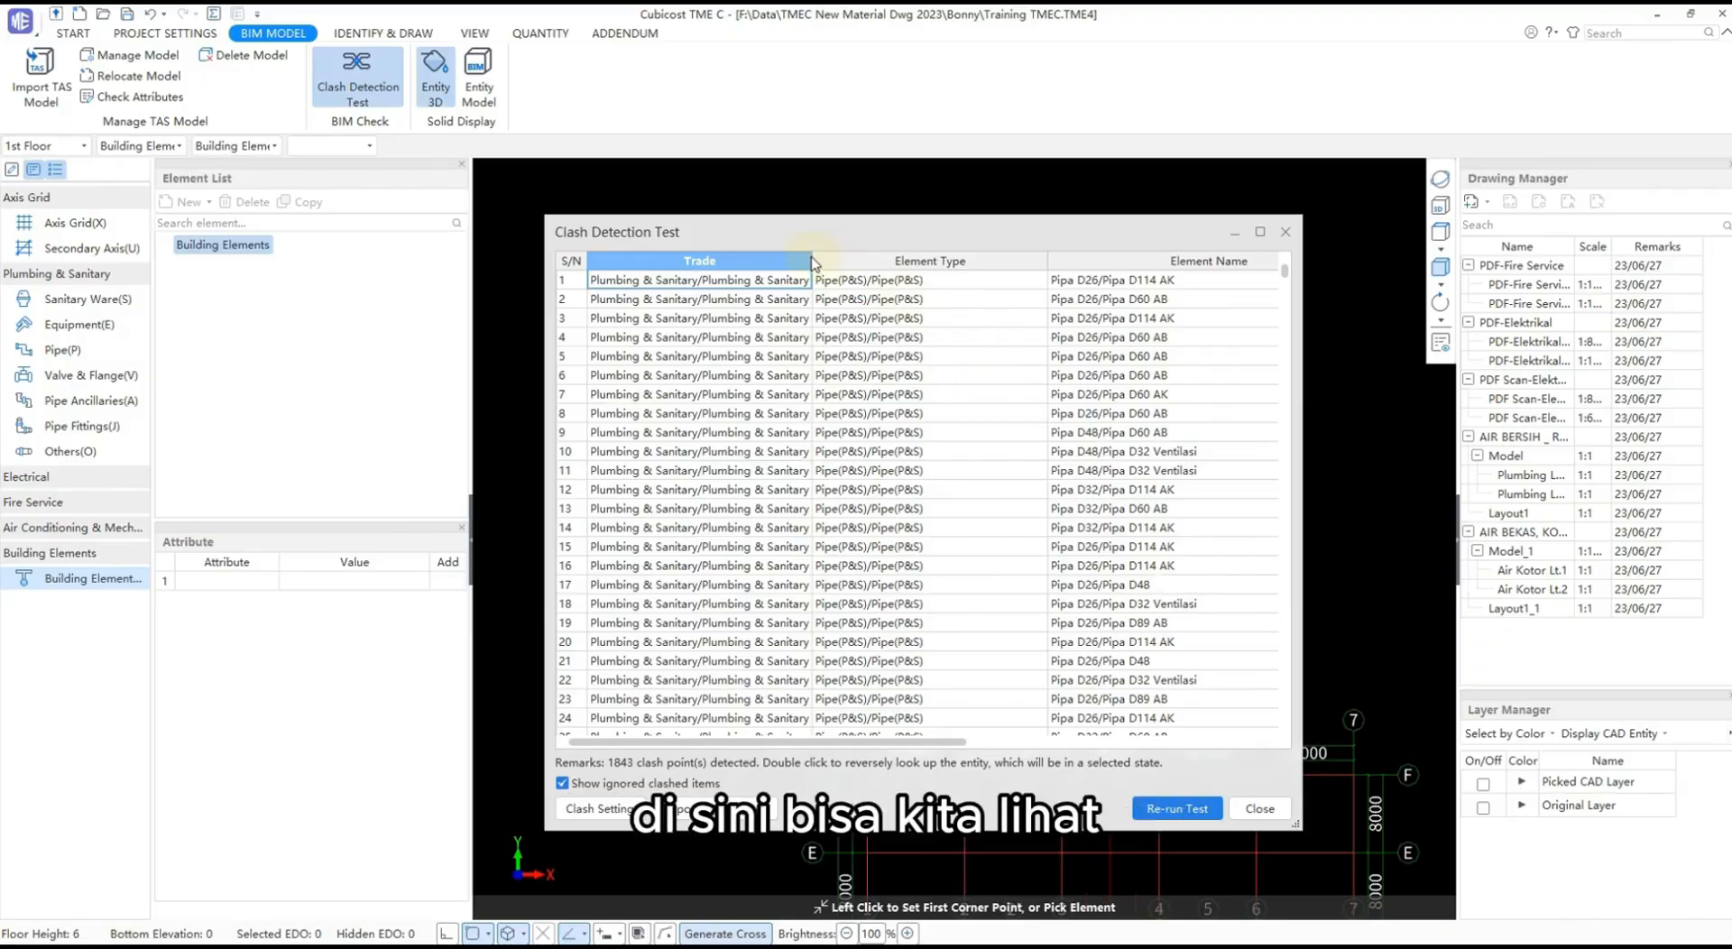
click(1143, 280)
drag(1094, 228, 1052, 227)
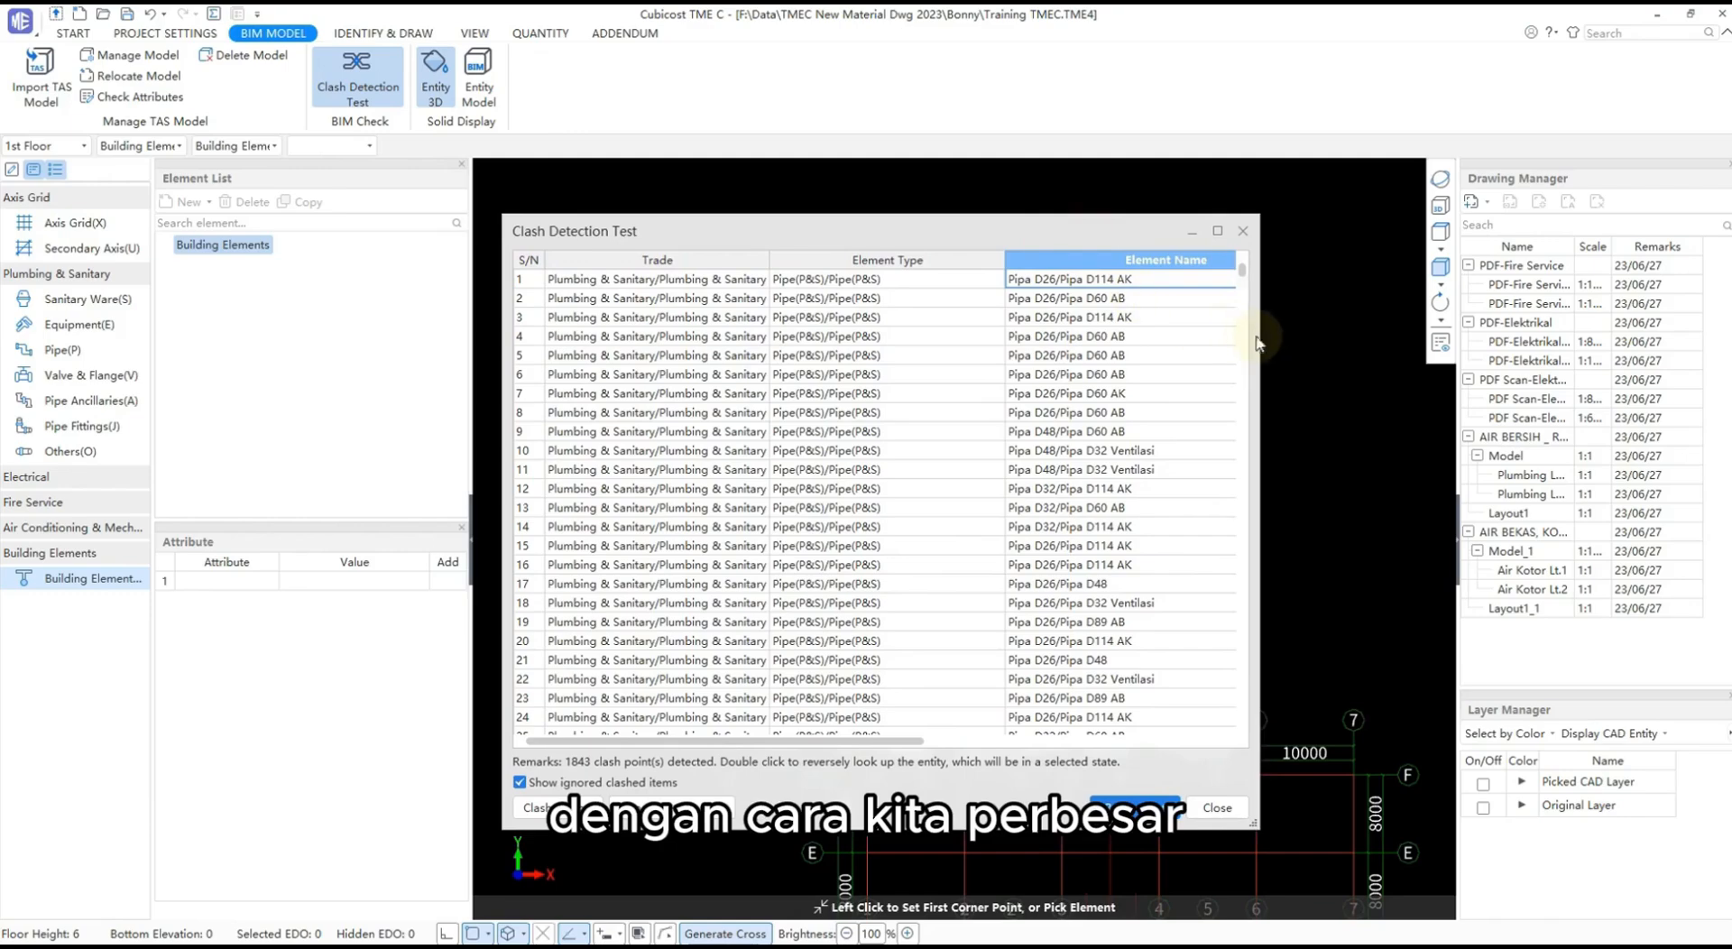
drag(1259, 335, 1452, 335)
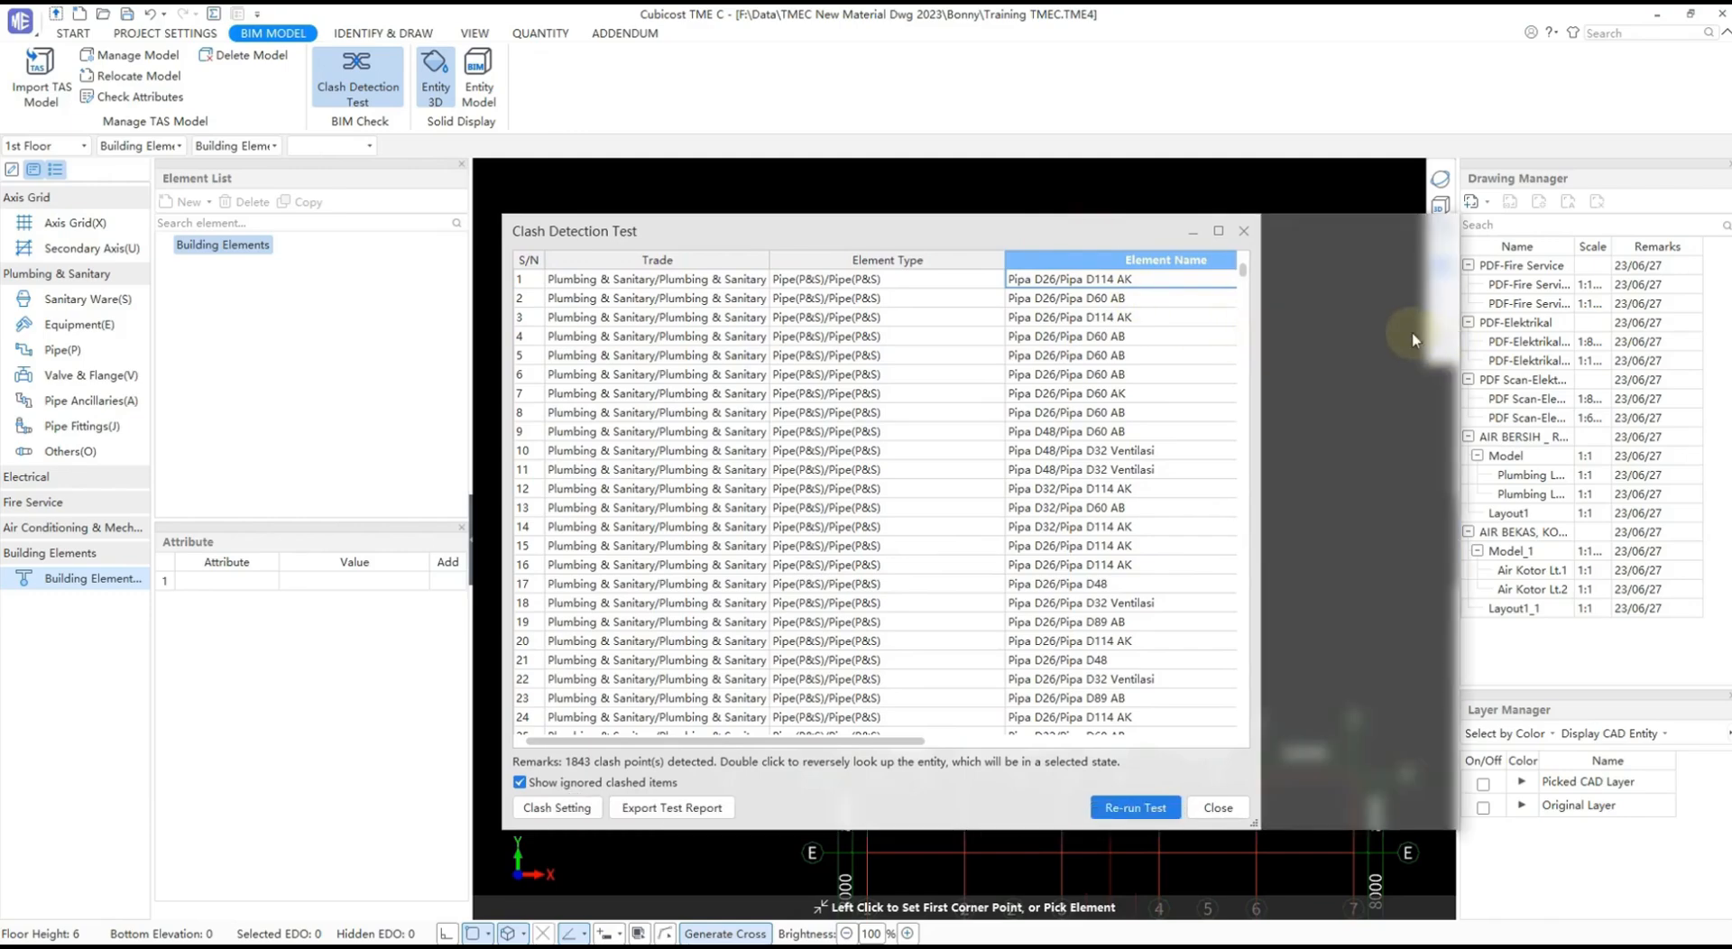
click(897, 743)
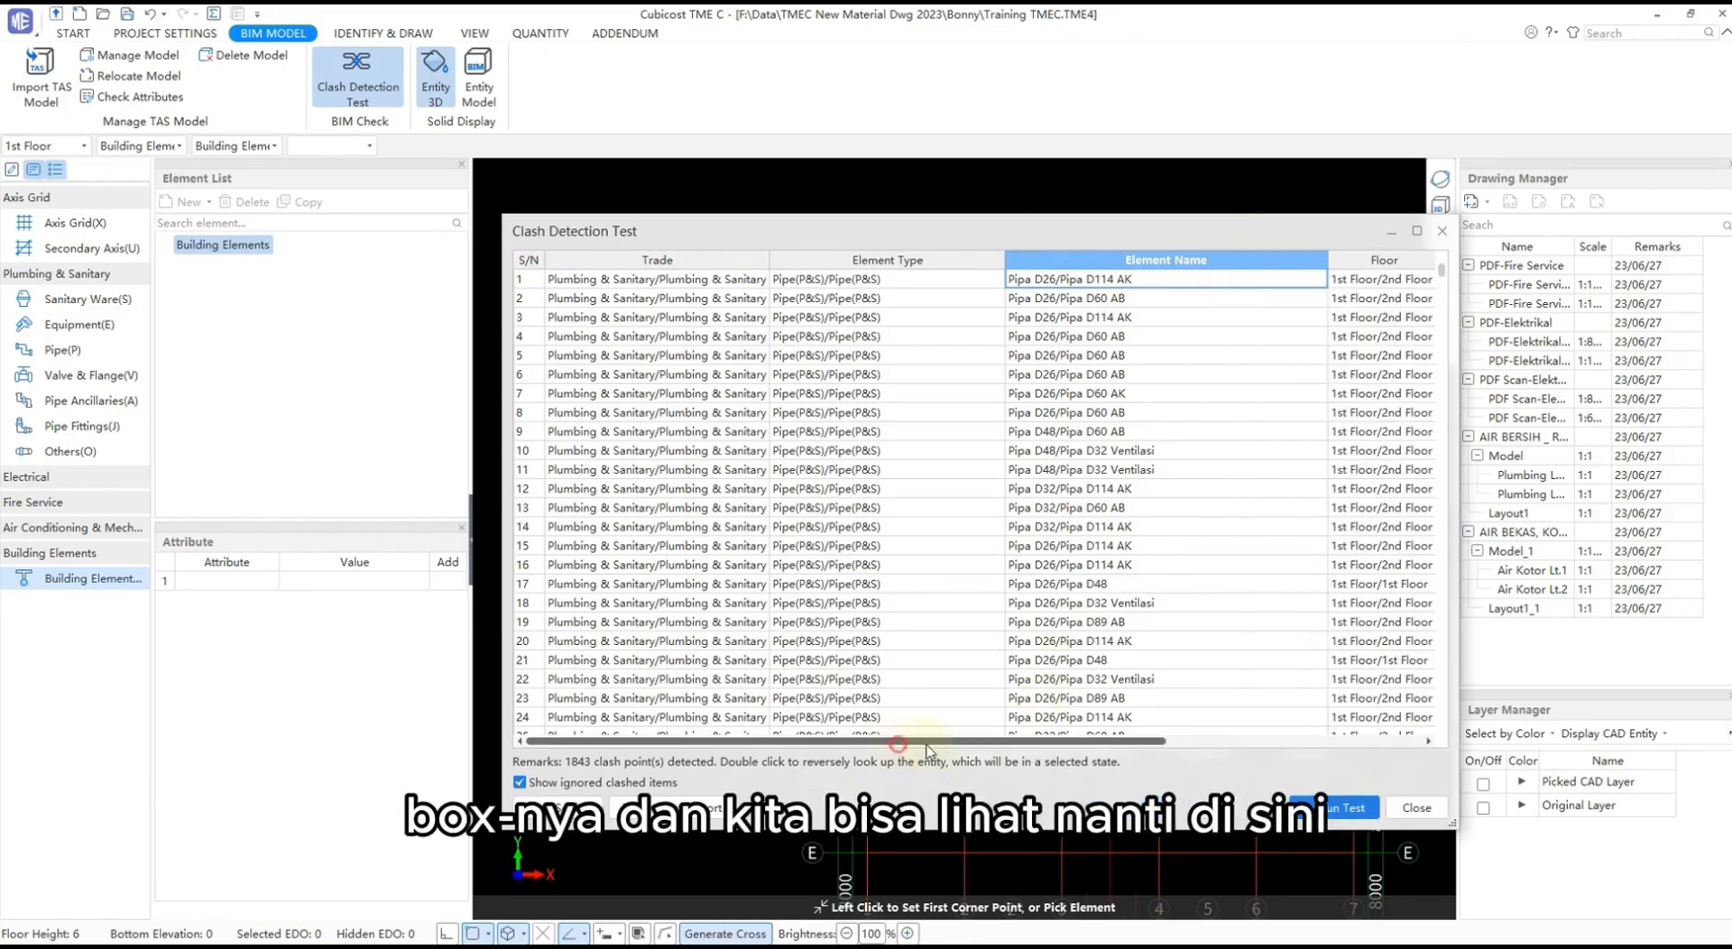
drag(1115, 743, 1333, 743)
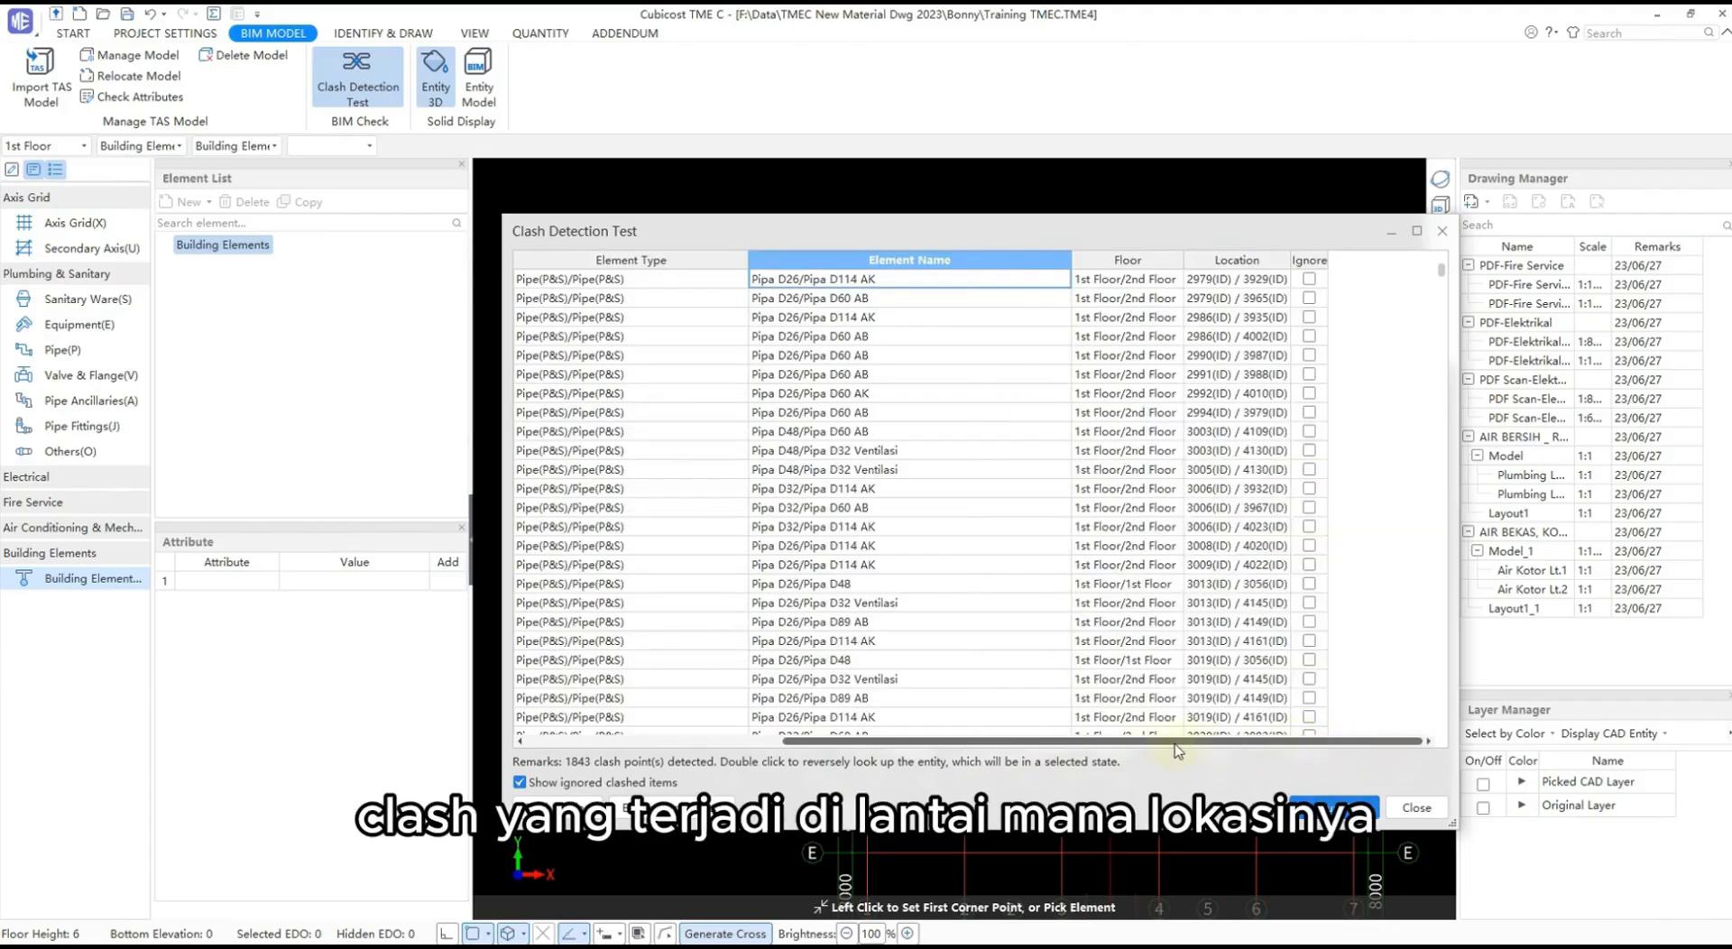
drag(1000, 744, 740, 745)
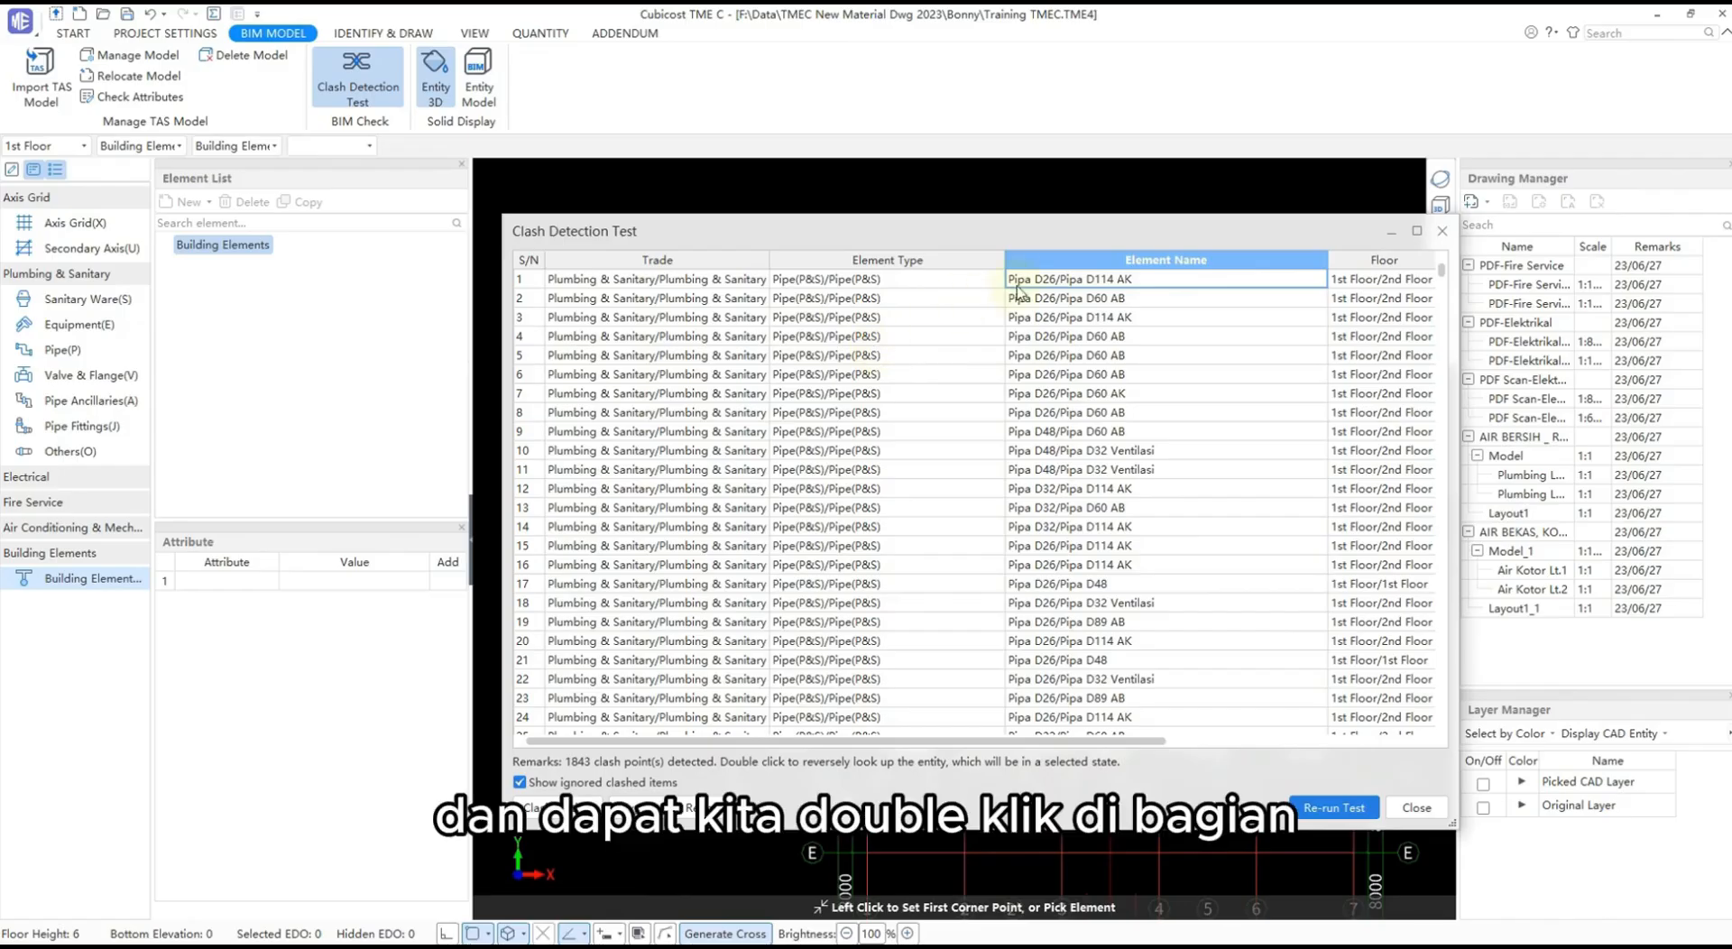
- Locate the first listed clash, Pipa D26/Pipa D114 AK, in the model and examine the two pipes with the results window moved aside
double_click(1097, 281)
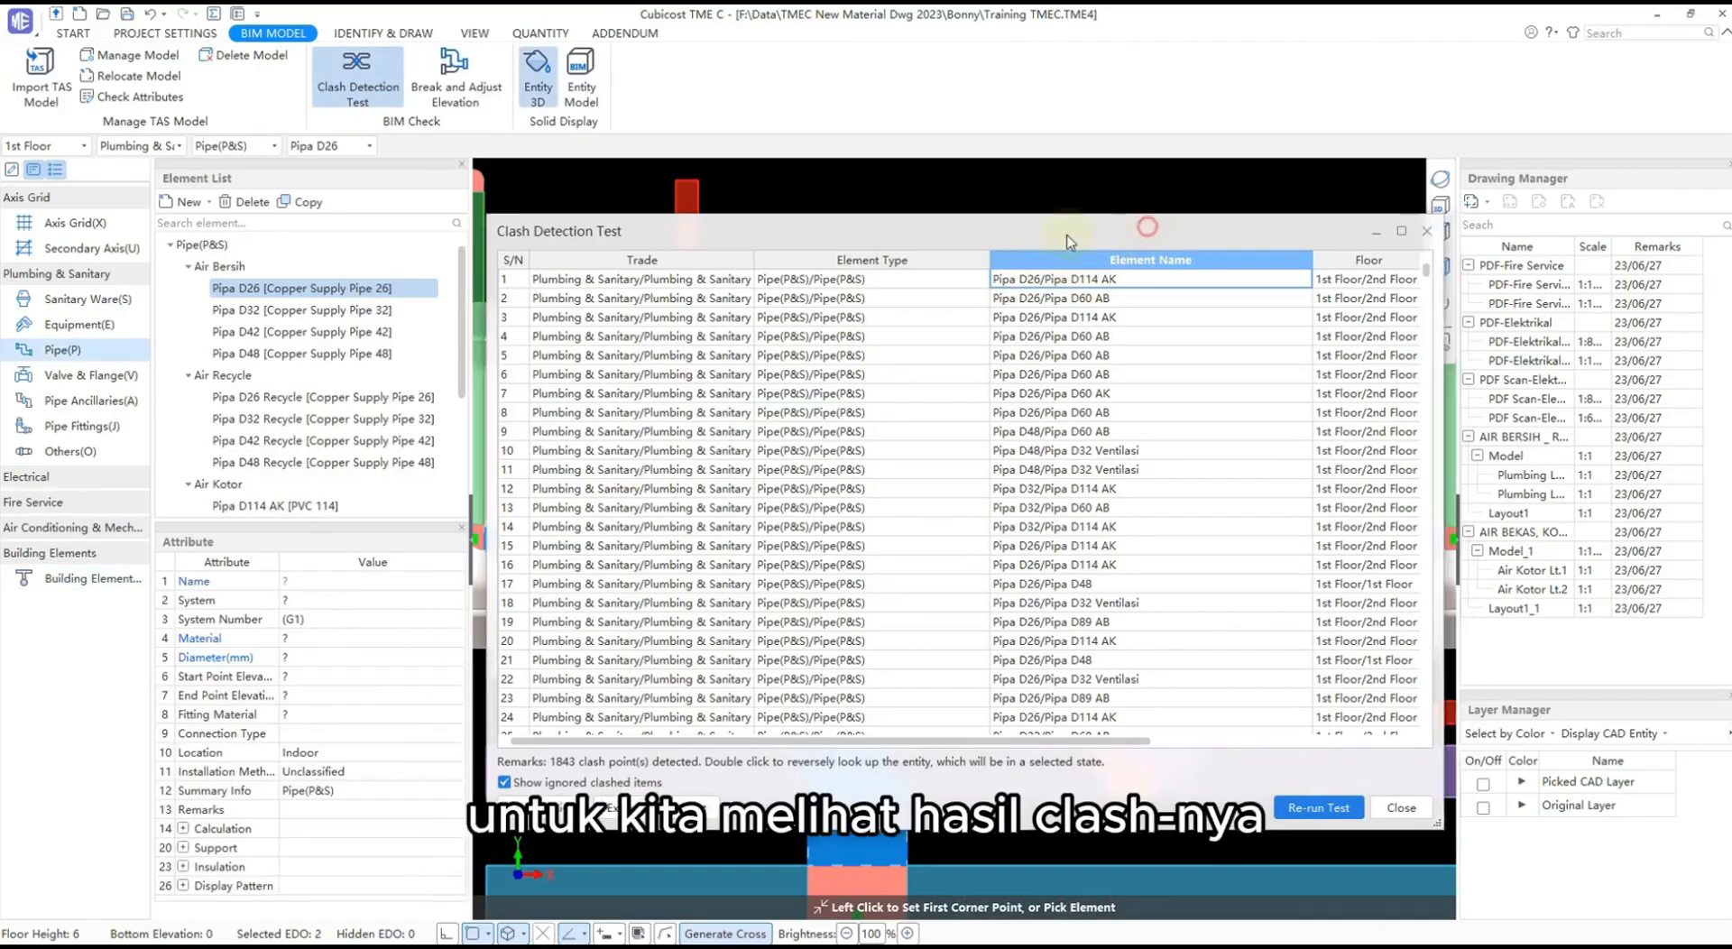
drag(1147, 235, 313, 359)
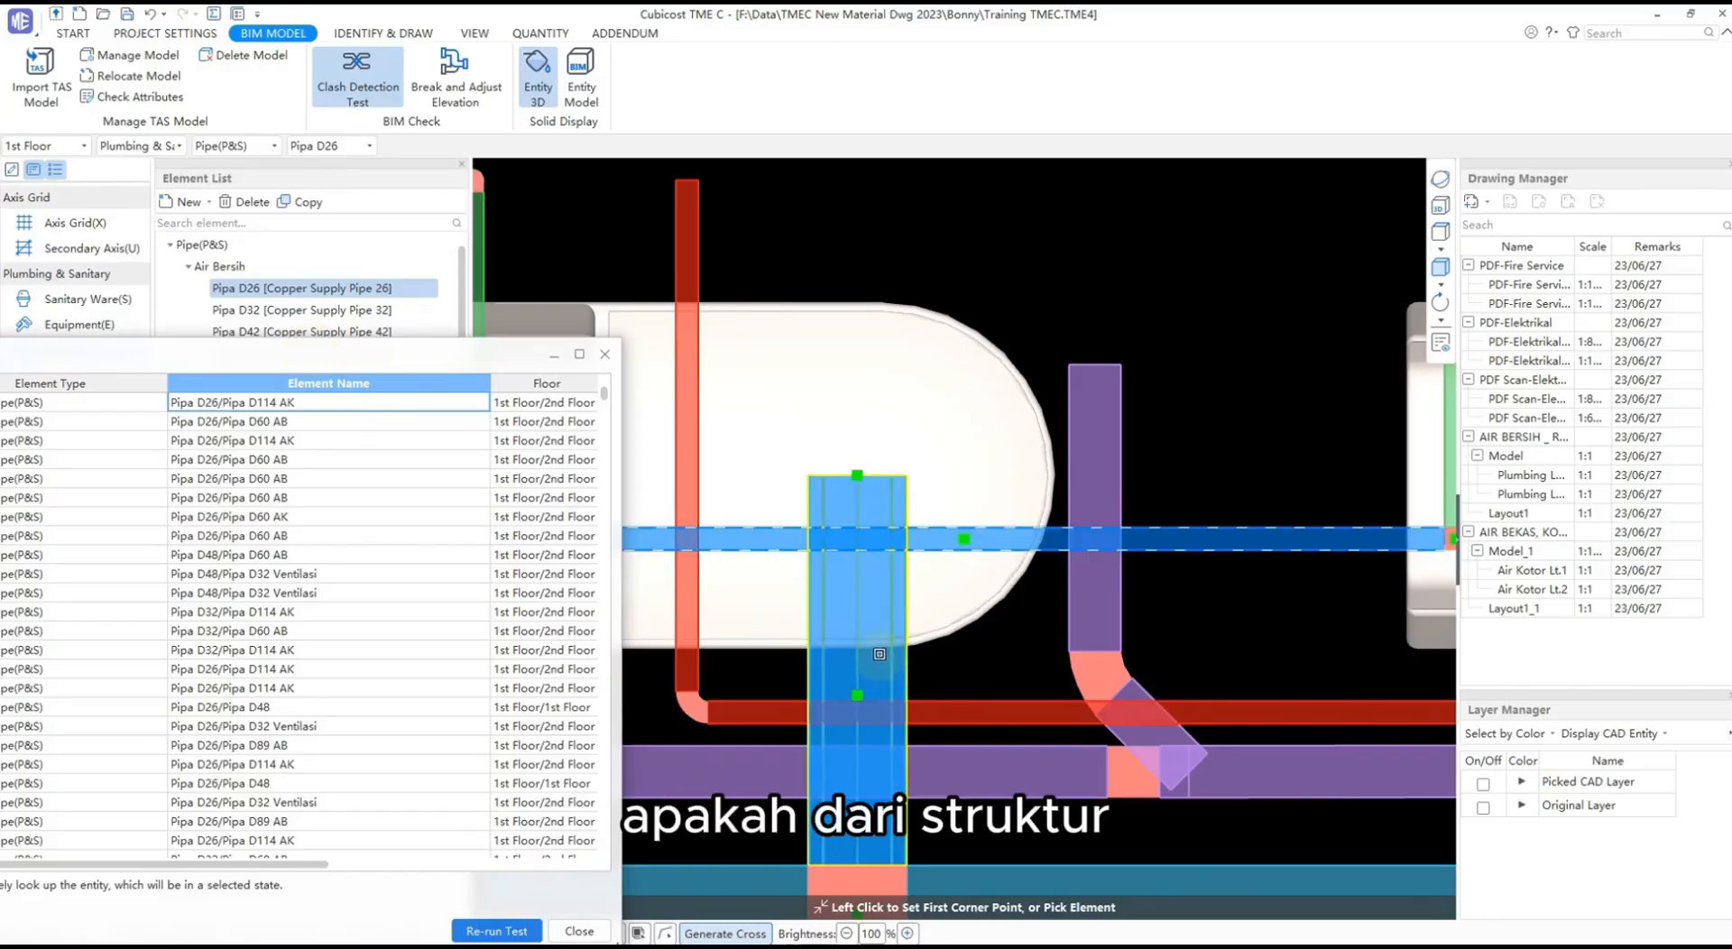
scroll(880, 657, up, 1)
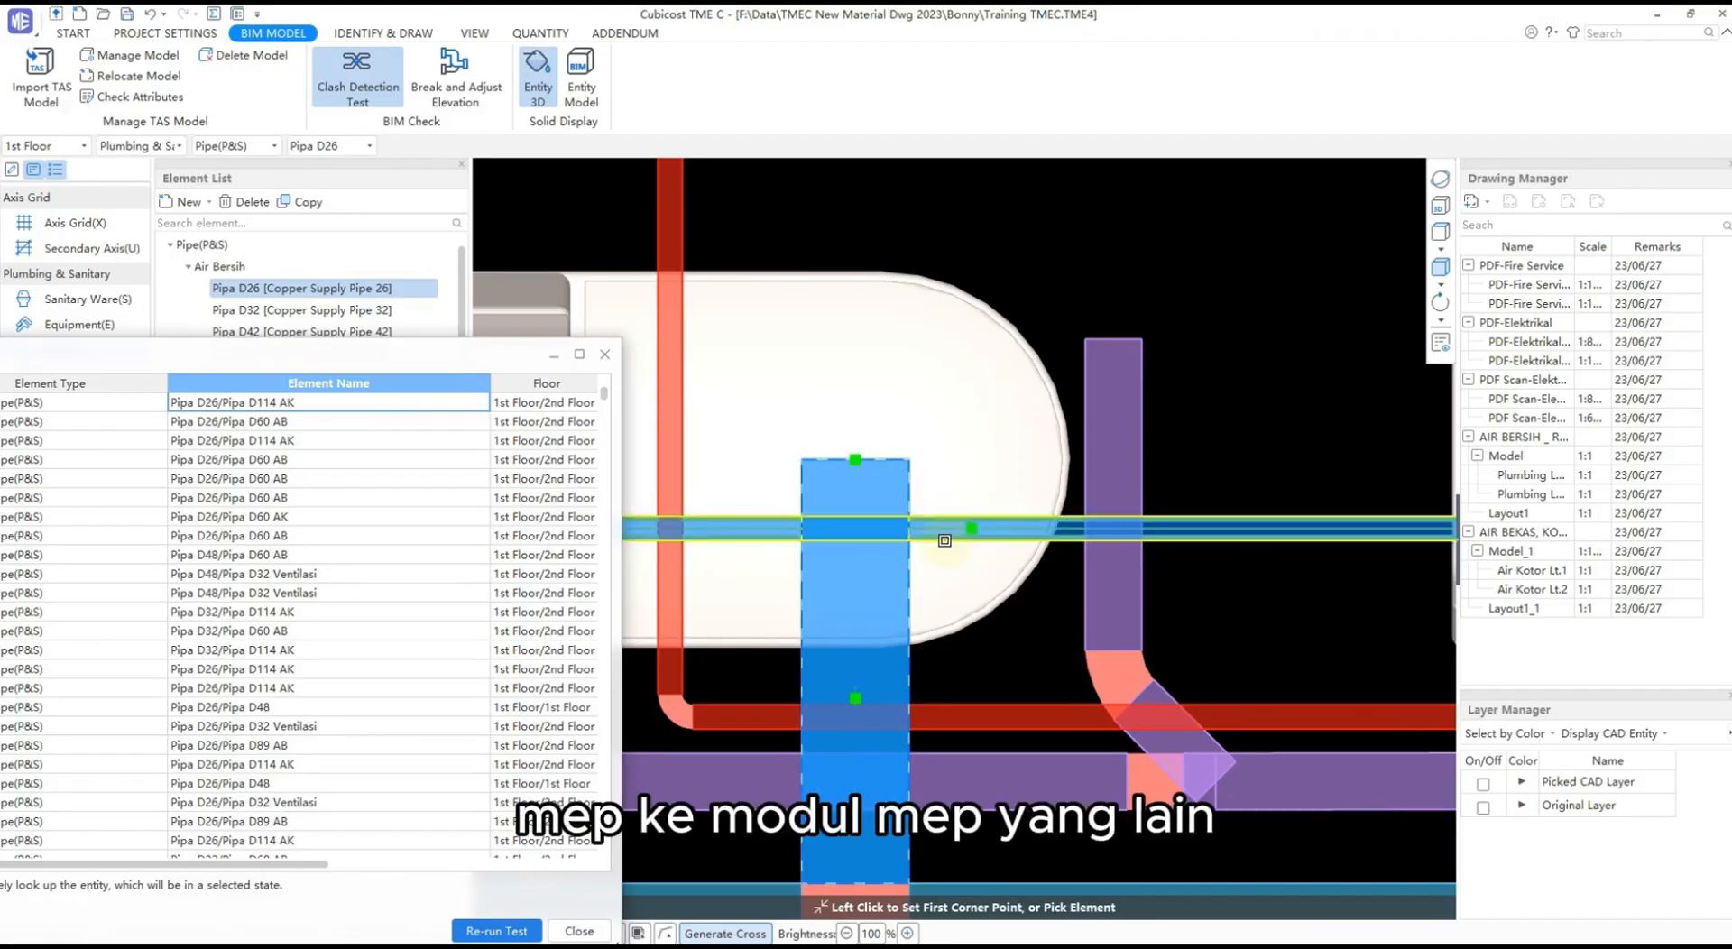
- Look up the pipe-to-pipe clashes from row 3 to Pipa D48/Pipa D60 AB in the model, one after another
double_click(378, 440)
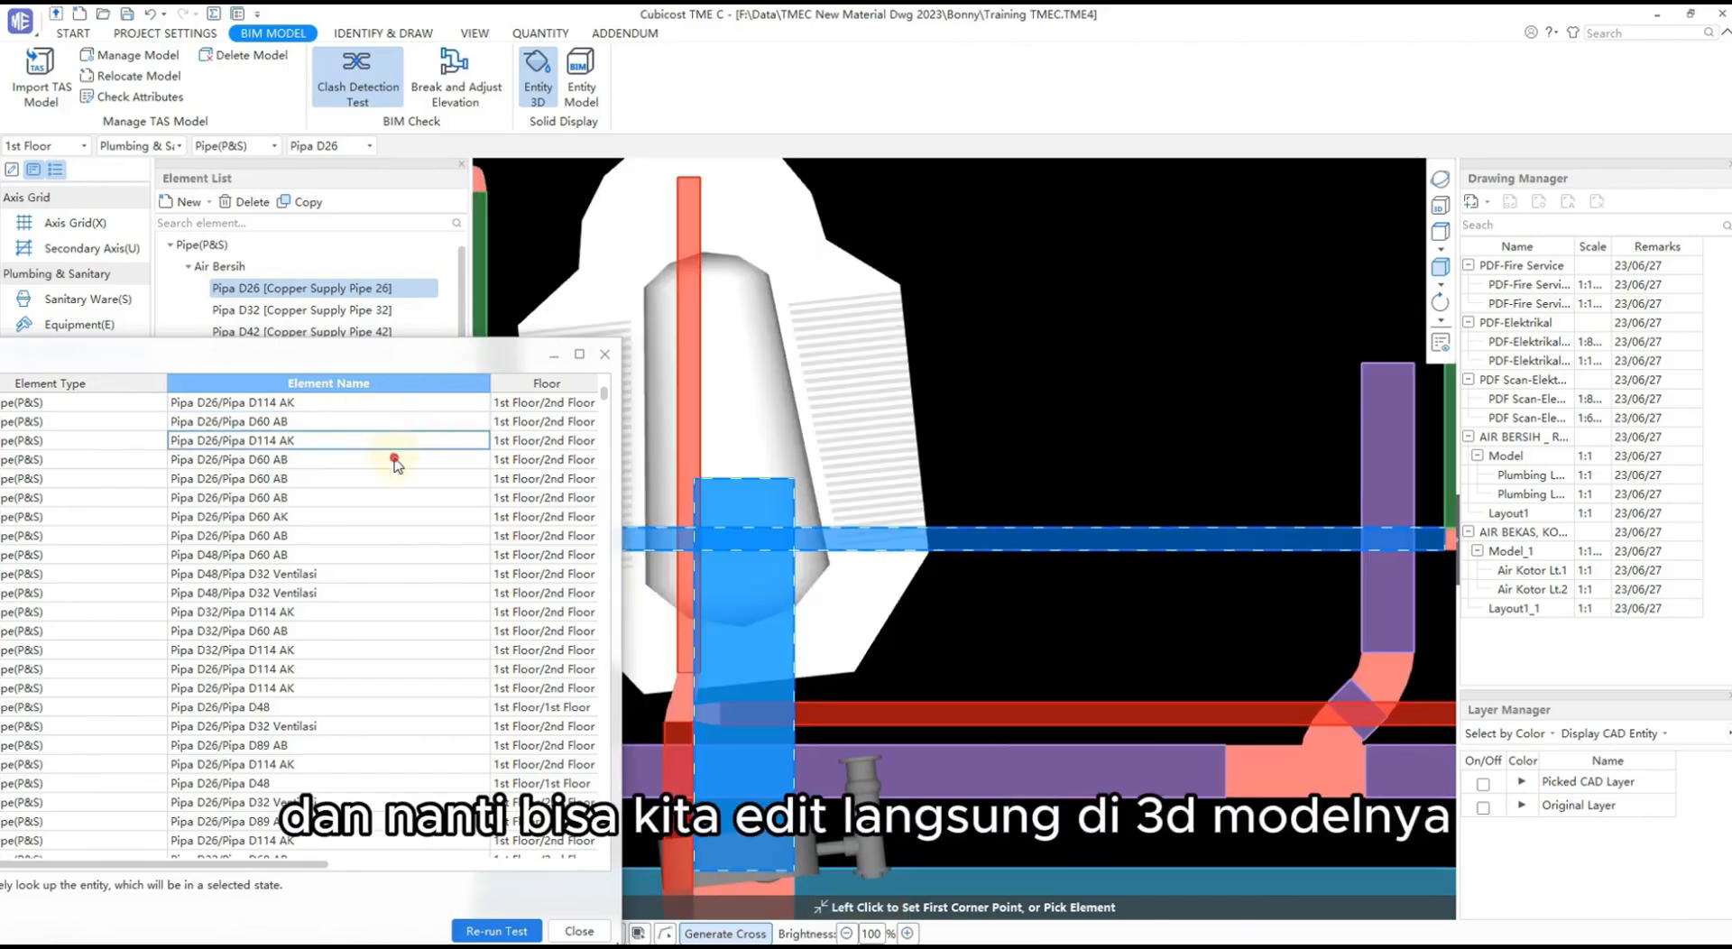
click(388, 459)
double_click(402, 478)
double_click(411, 502)
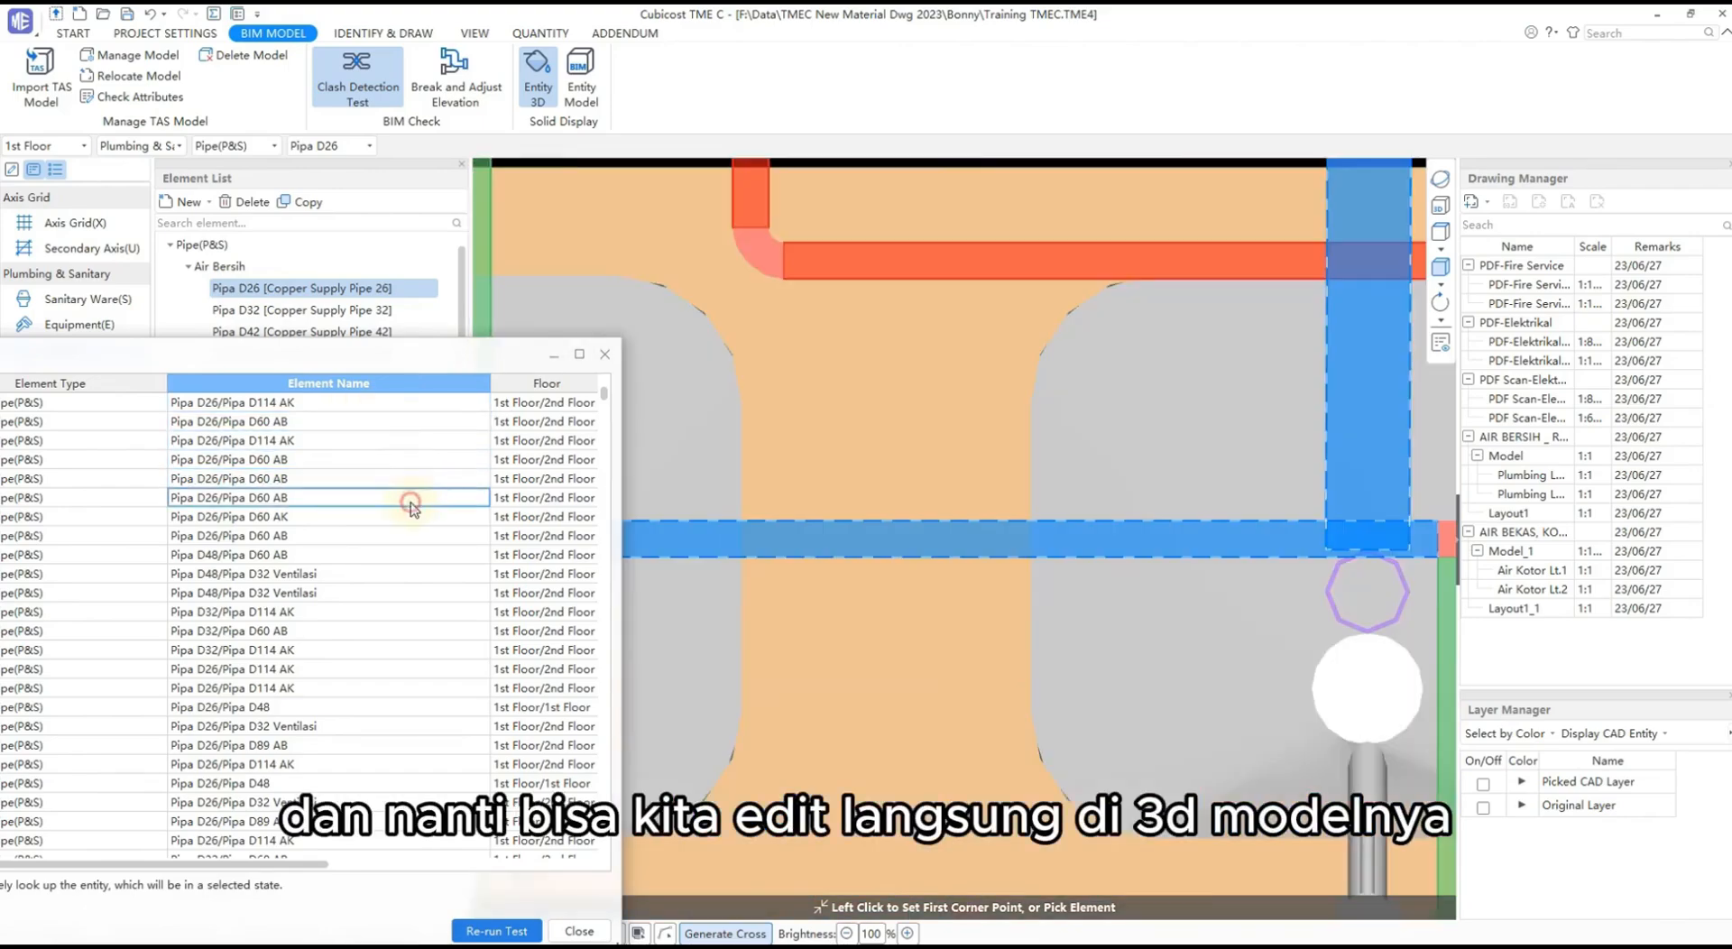
double_click(408, 517)
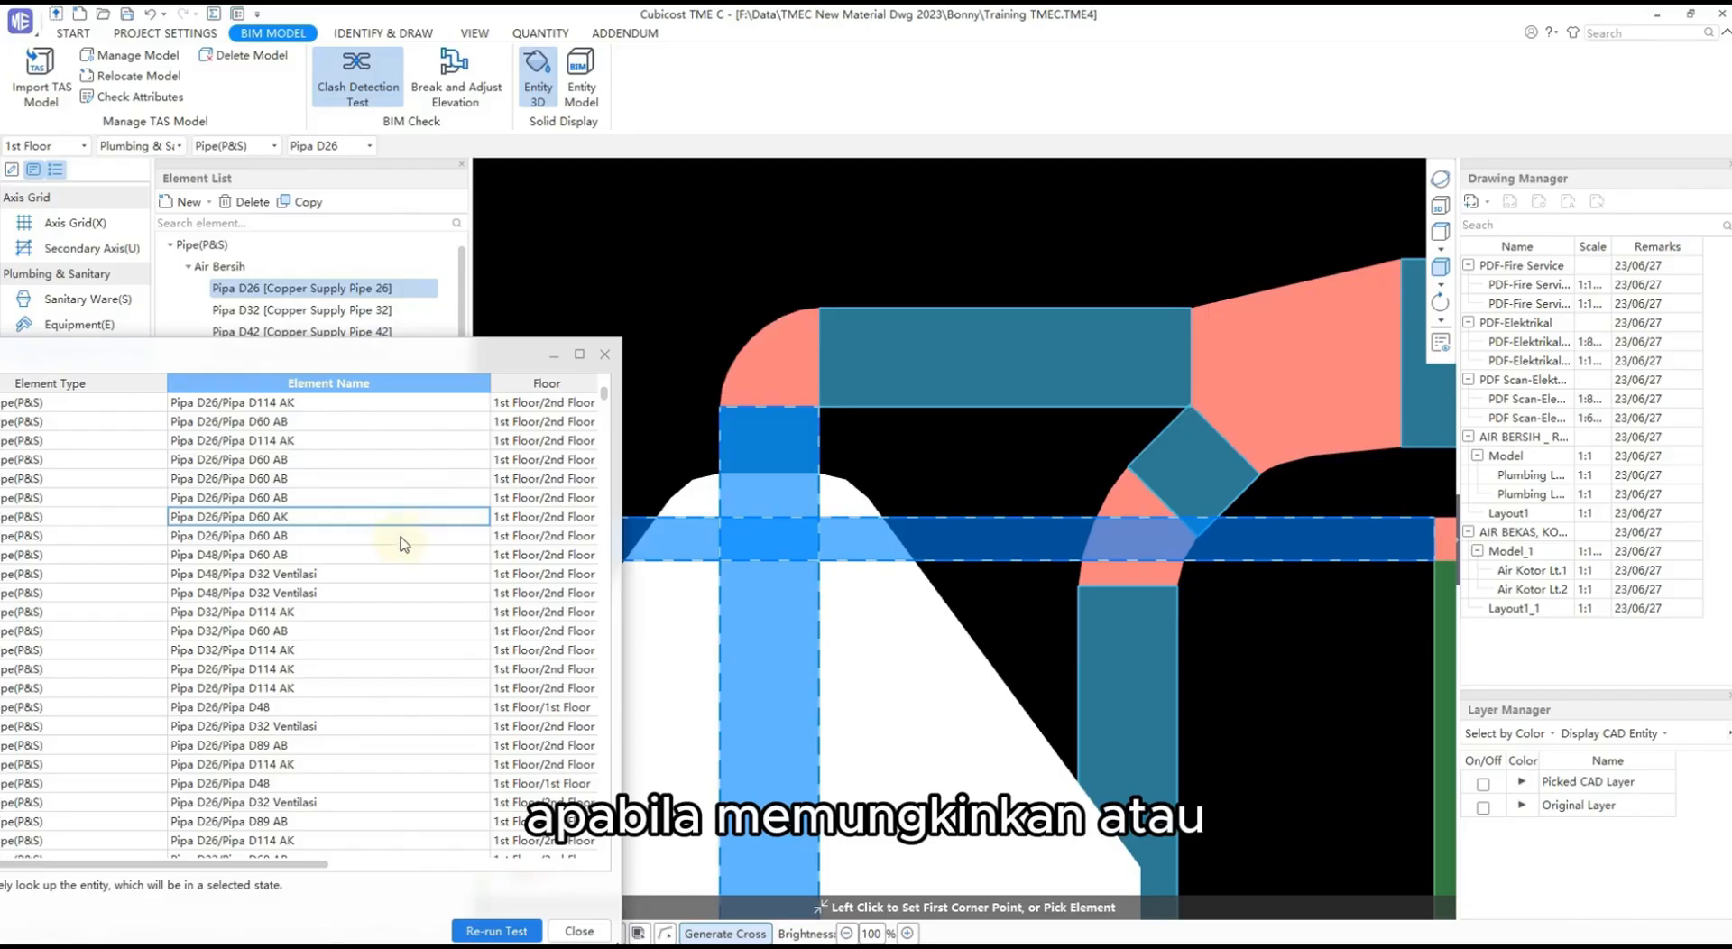
double_click(403, 536)
double_click(408, 554)
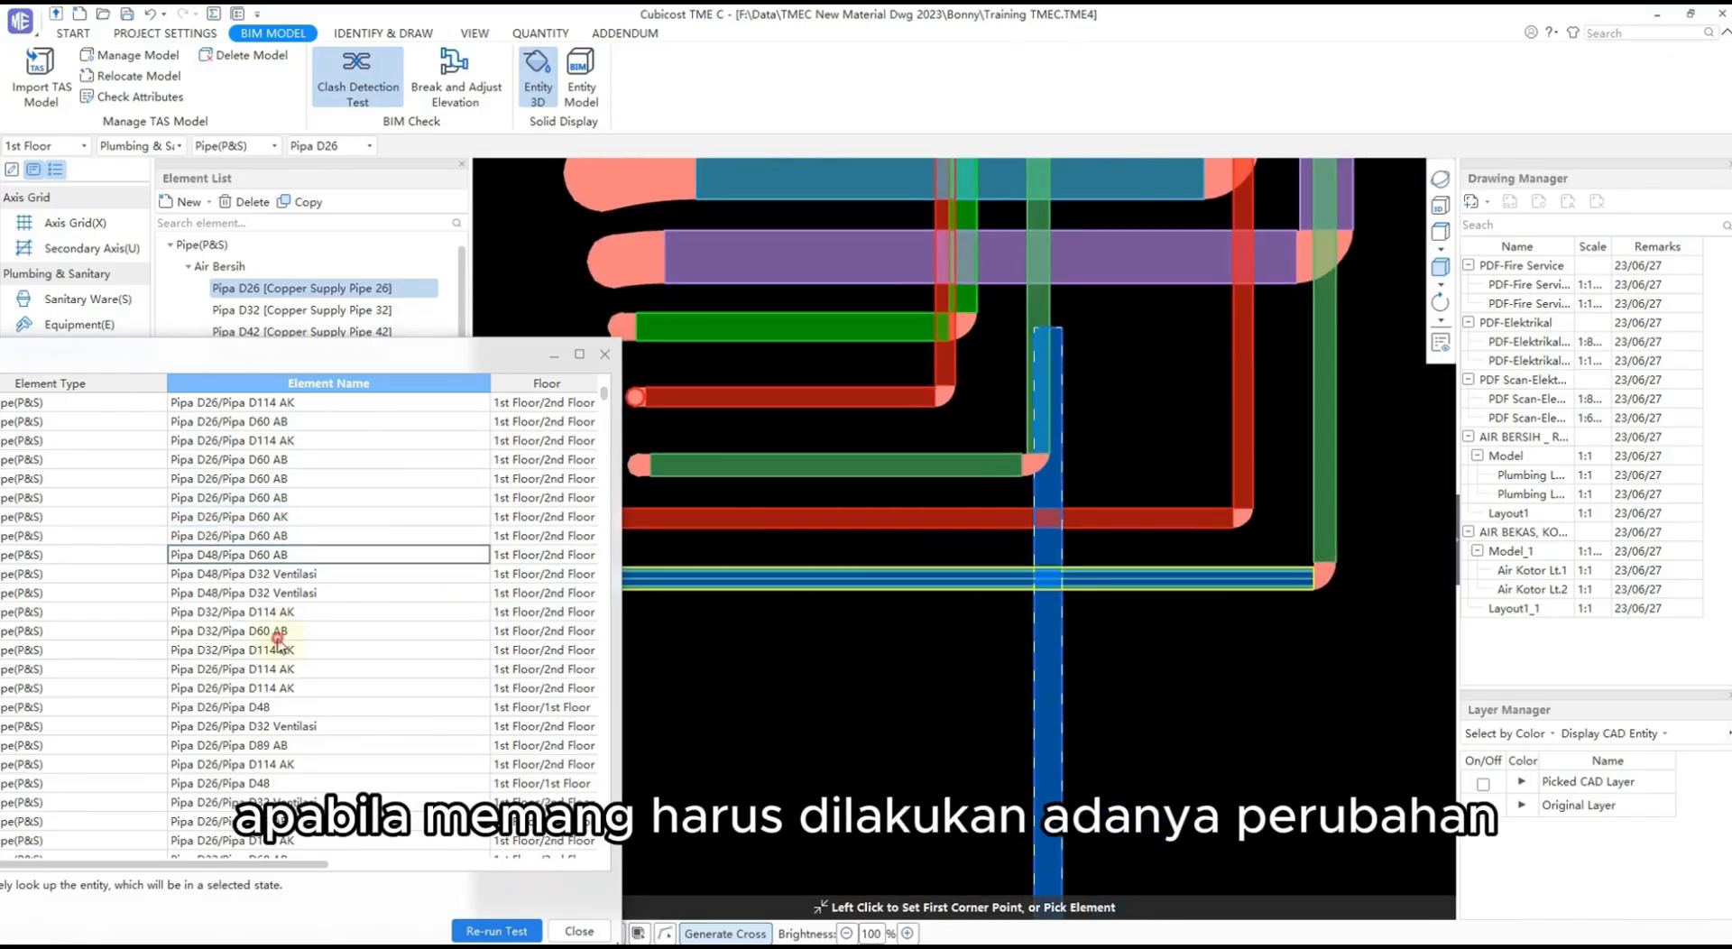
- Find the plumbing-to-beam clashes further down the results and locate Pipa D26/Beam, row 674, in the model
scroll(352, 735, down, 10)
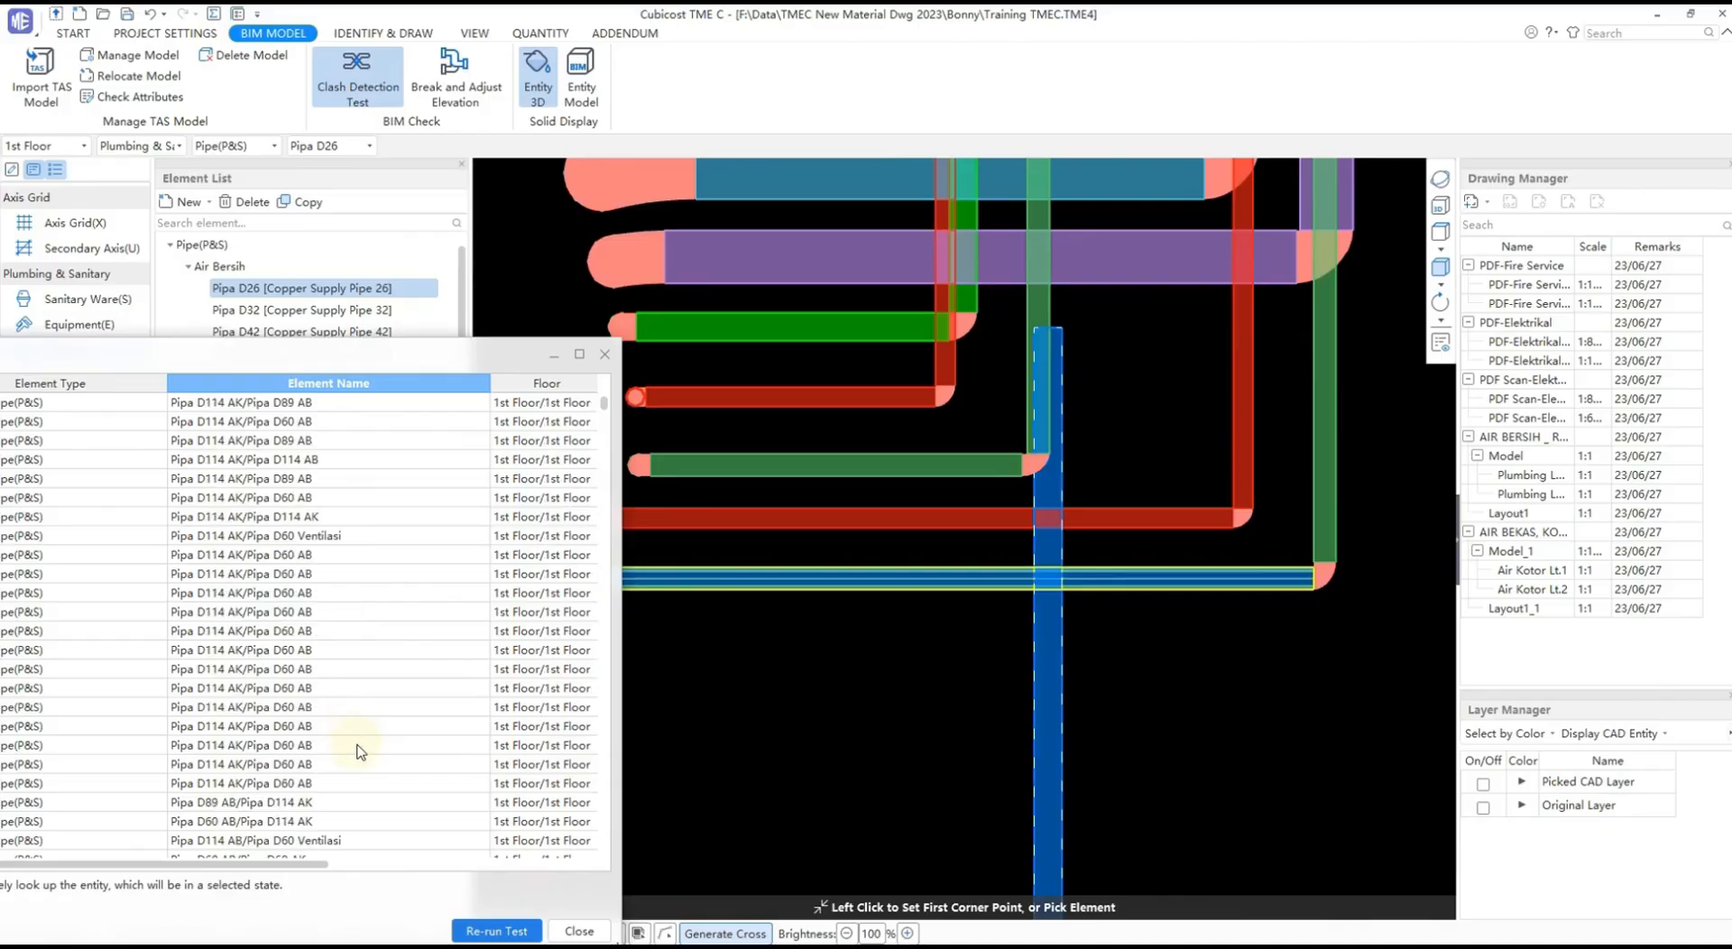
scroll(359, 752, down, 15)
drag(403, 357, 756, 292)
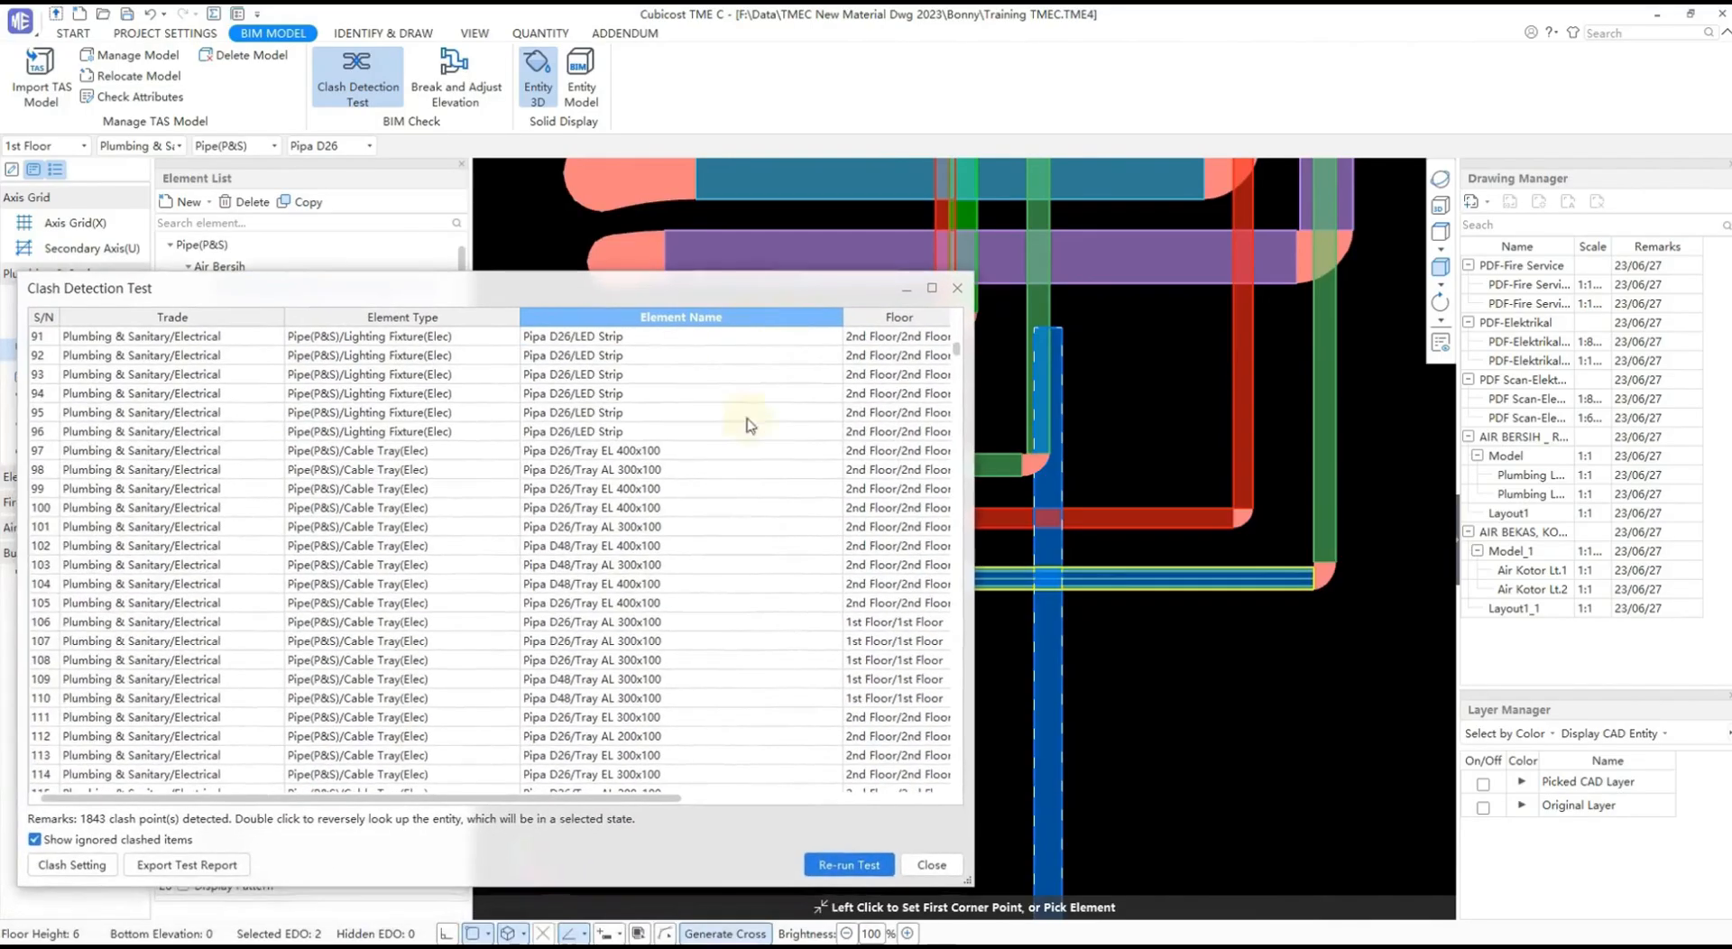
drag(958, 350, 958, 484)
double_click(619, 452)
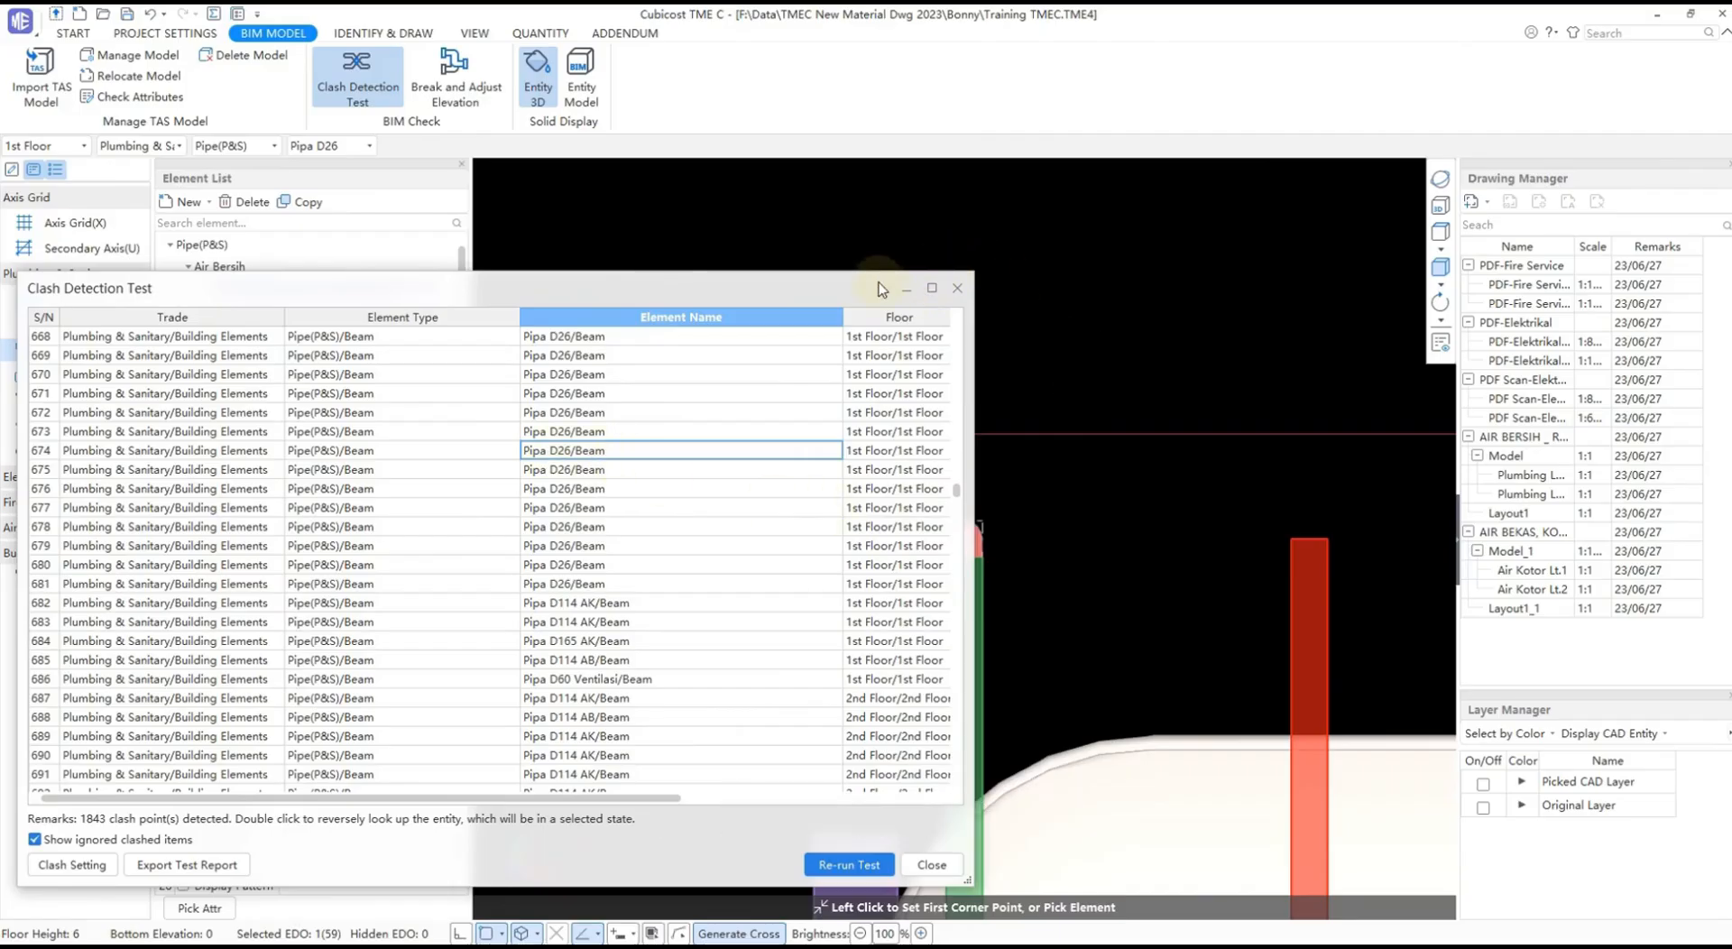
drag(902, 288, 513, 280)
scroll(1079, 360, down, 4)
scroll(1084, 451, down, 5)
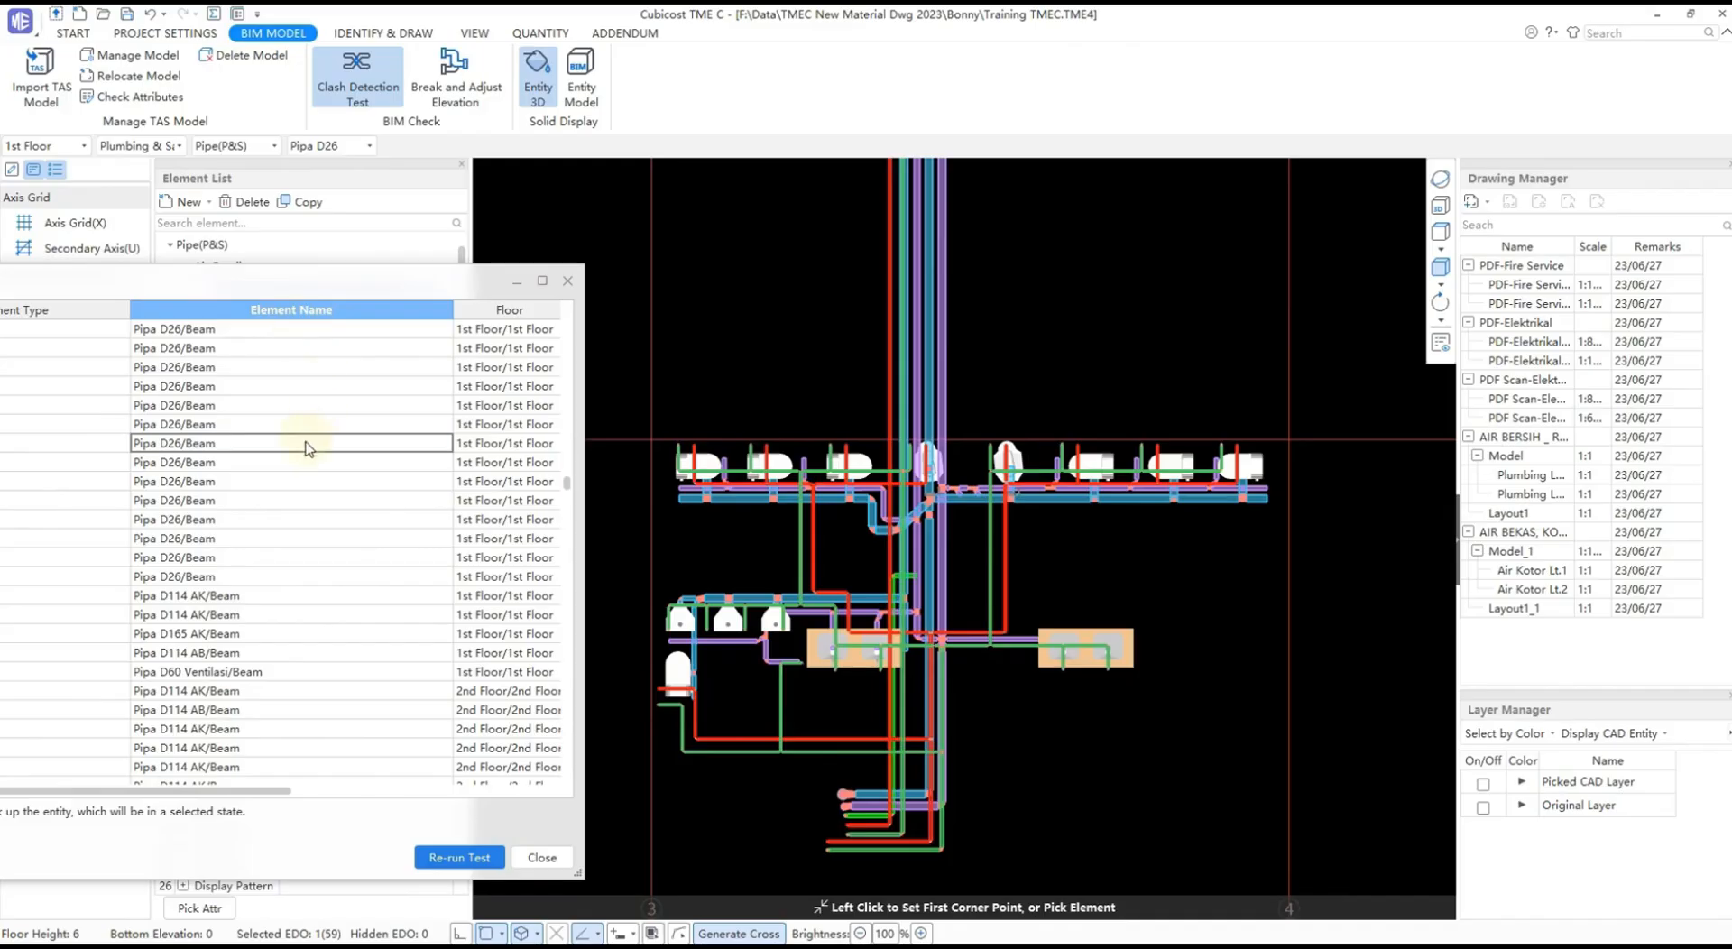
double_click(307, 447)
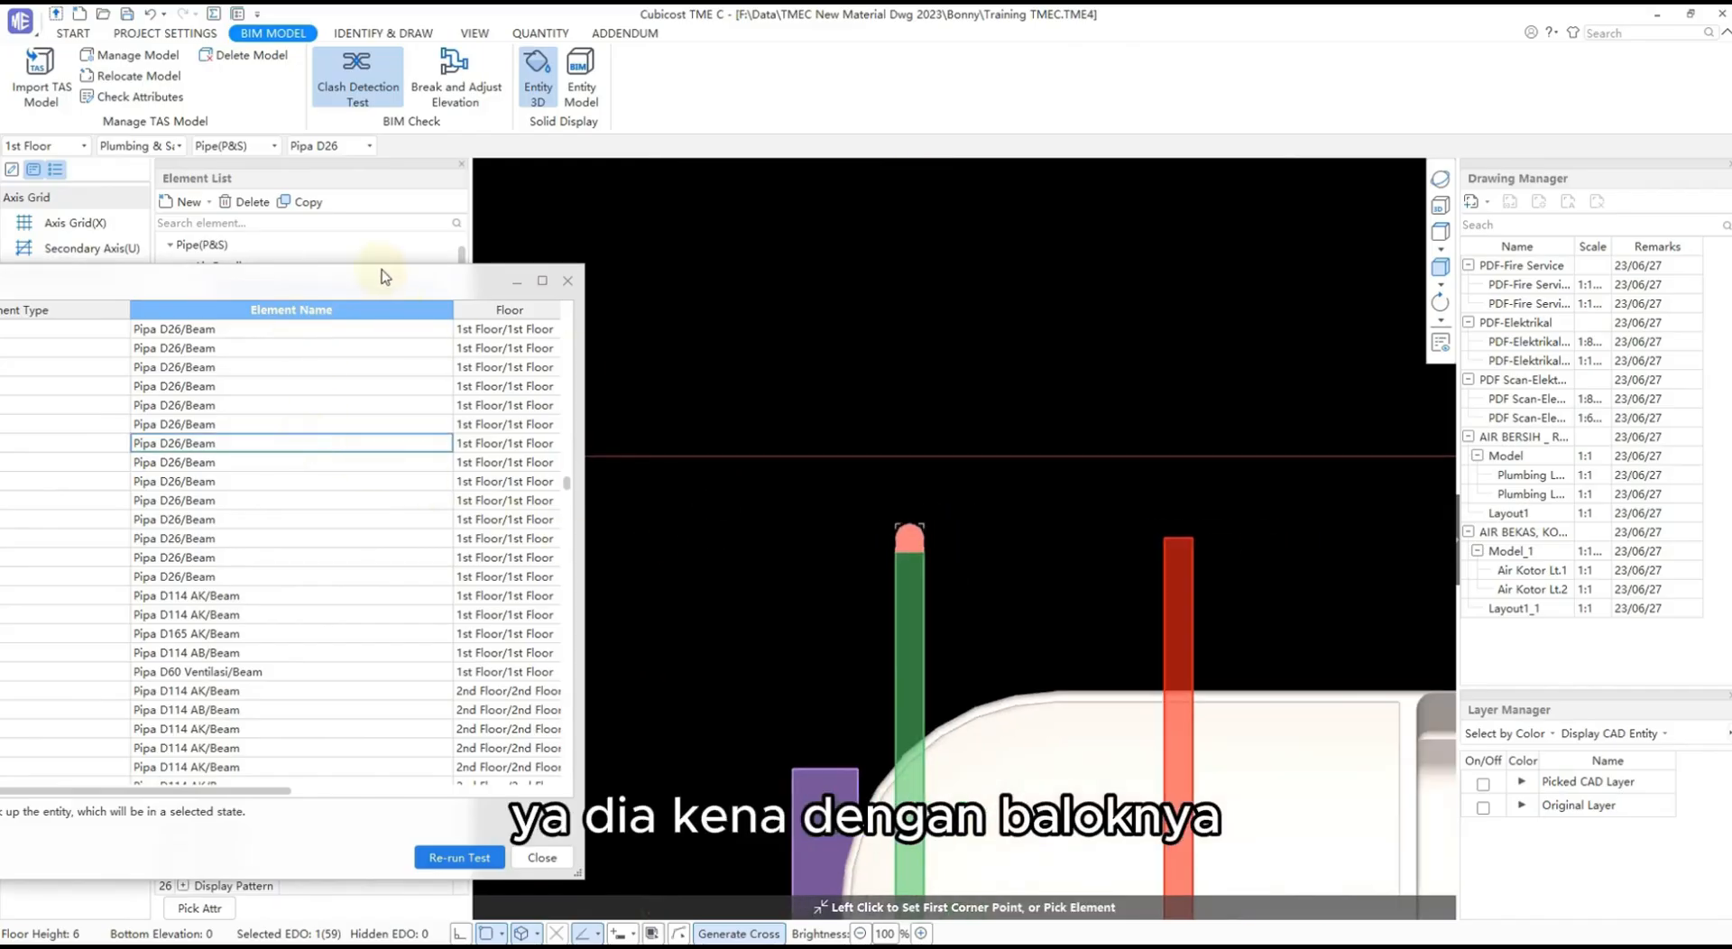
drag(384, 276, 871, 269)
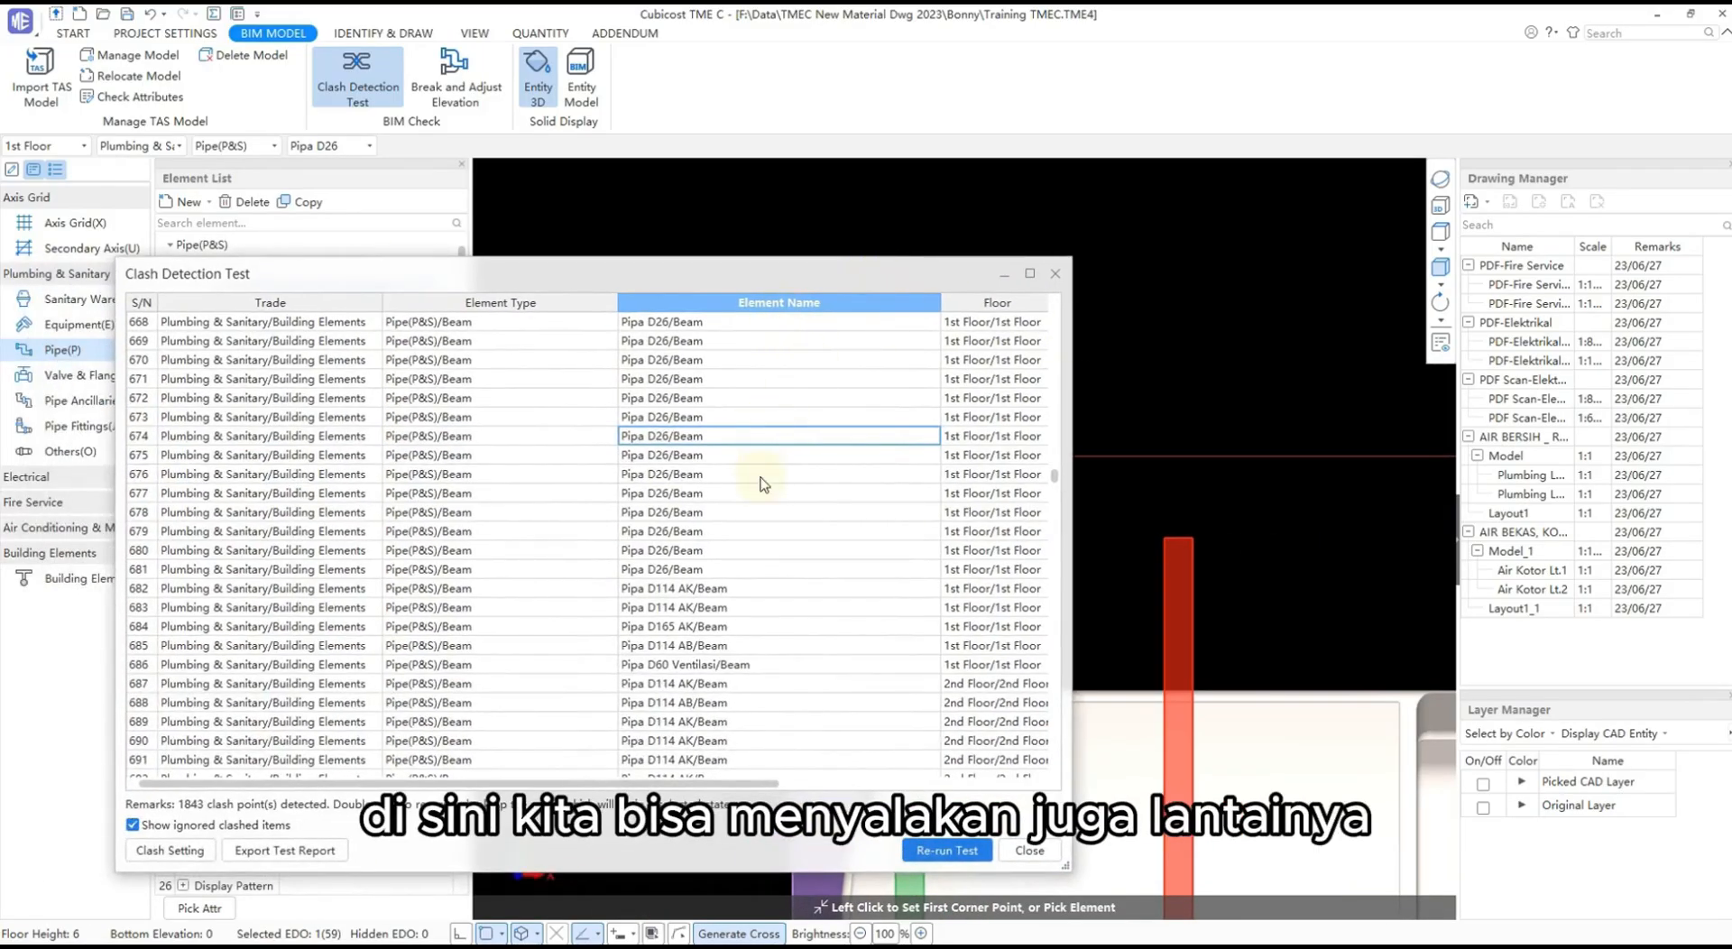
click(45, 145)
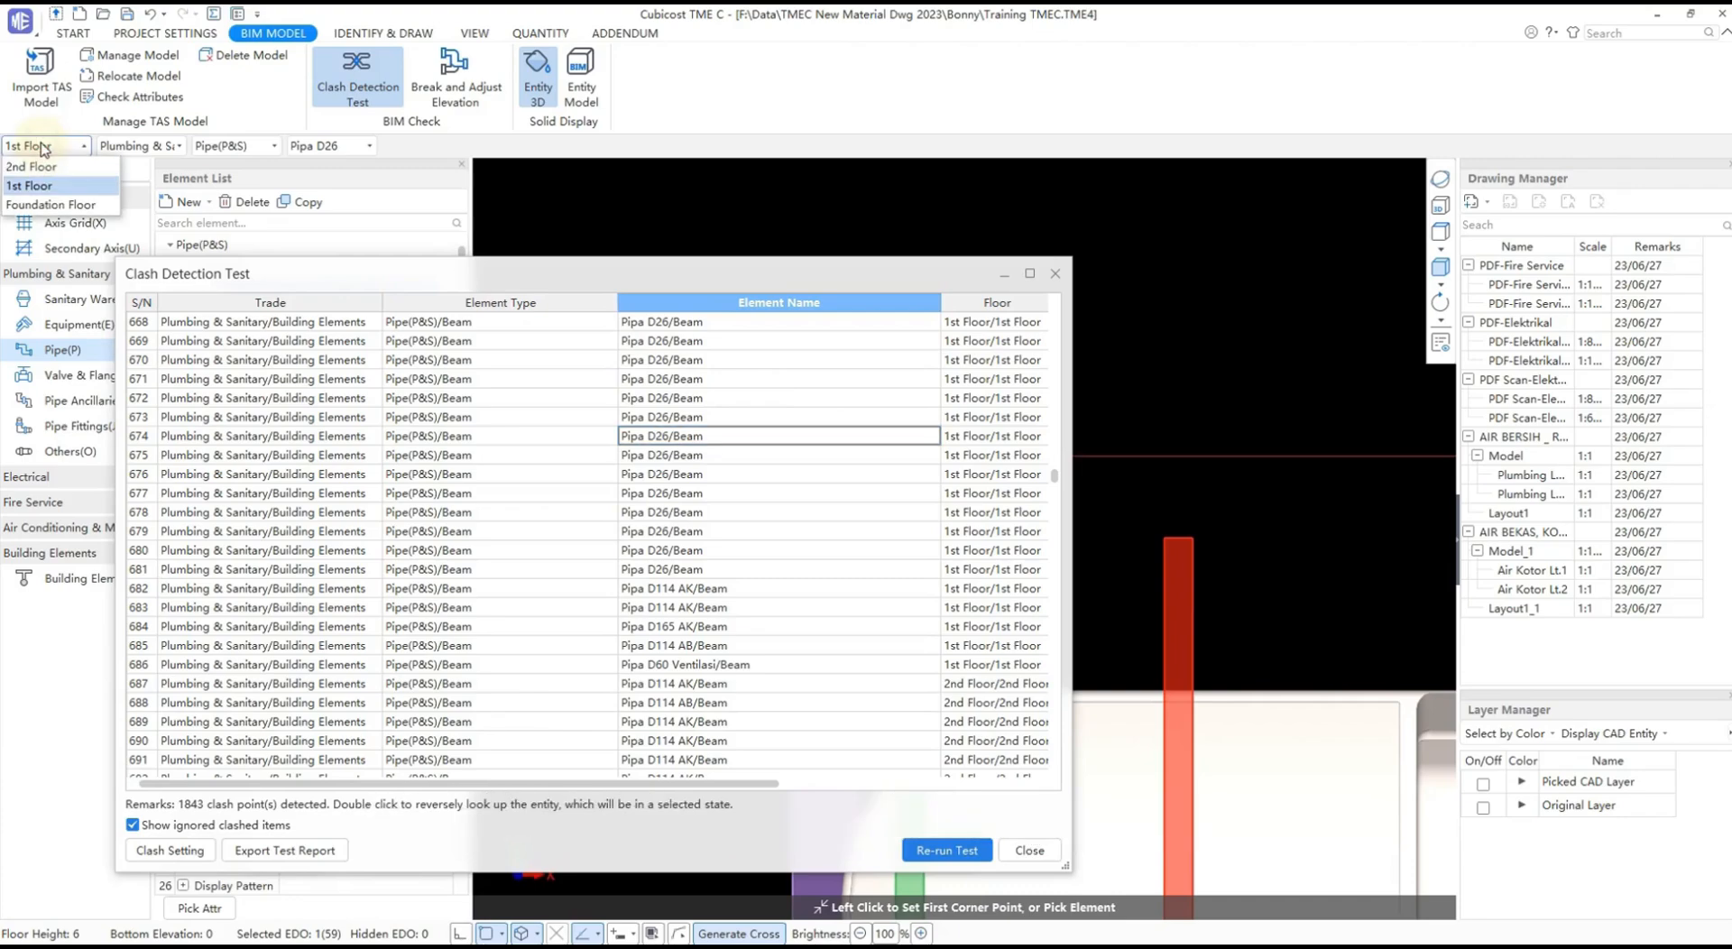
click(668, 848)
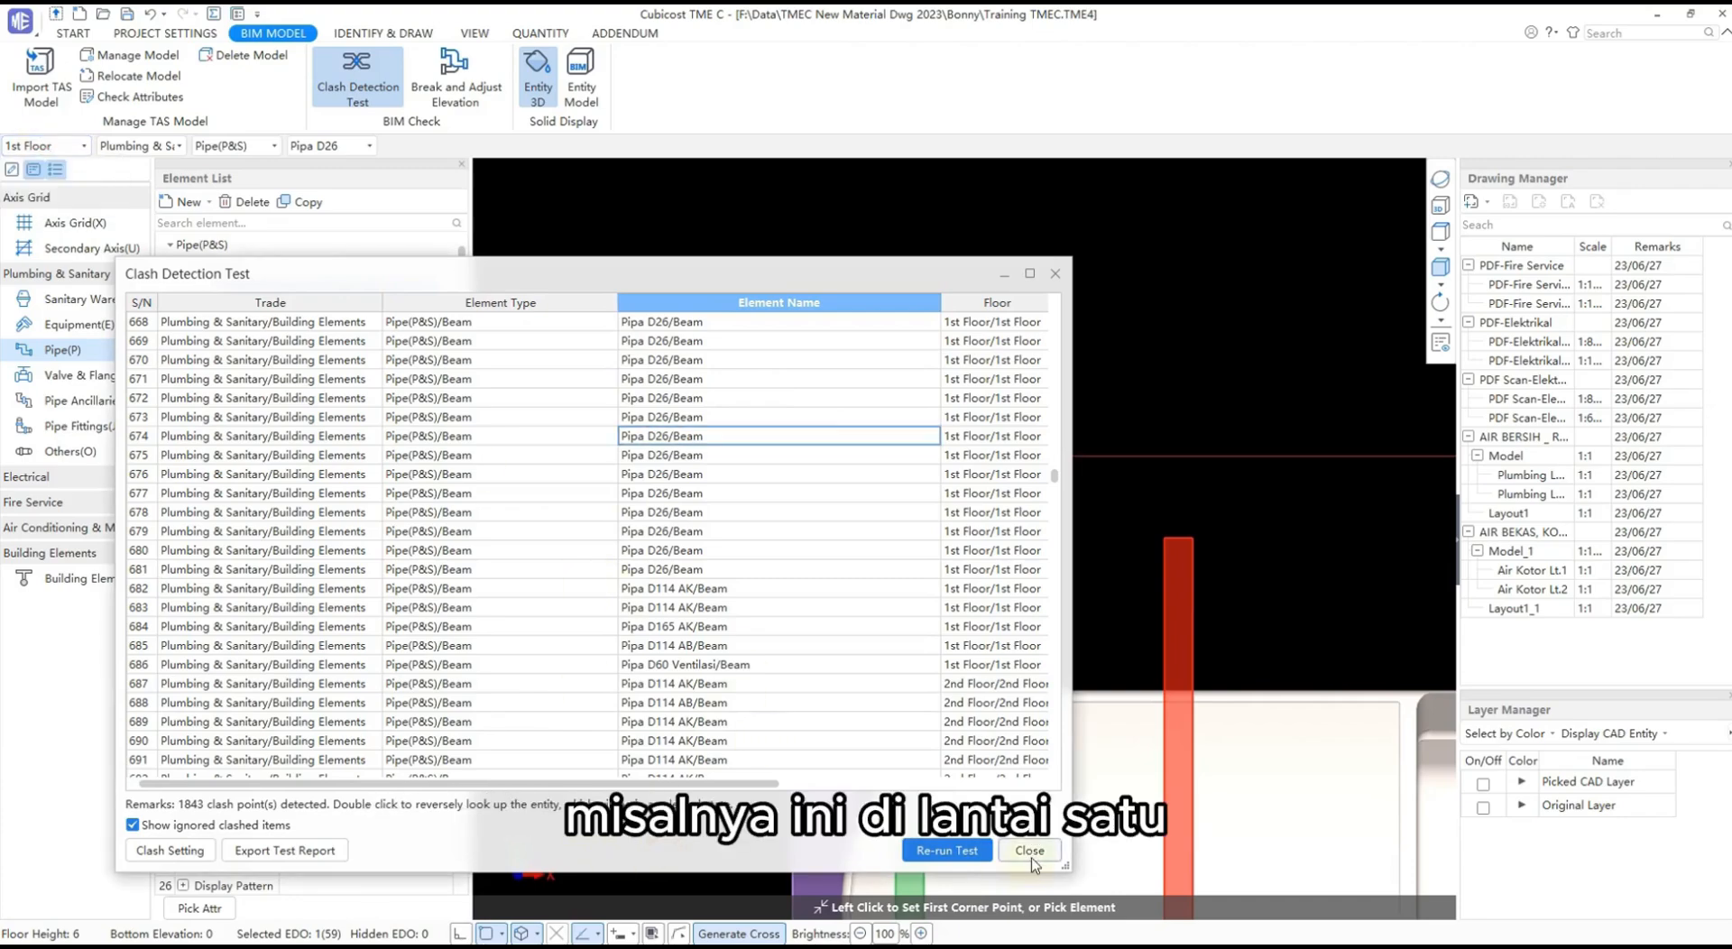
click(200, 853)
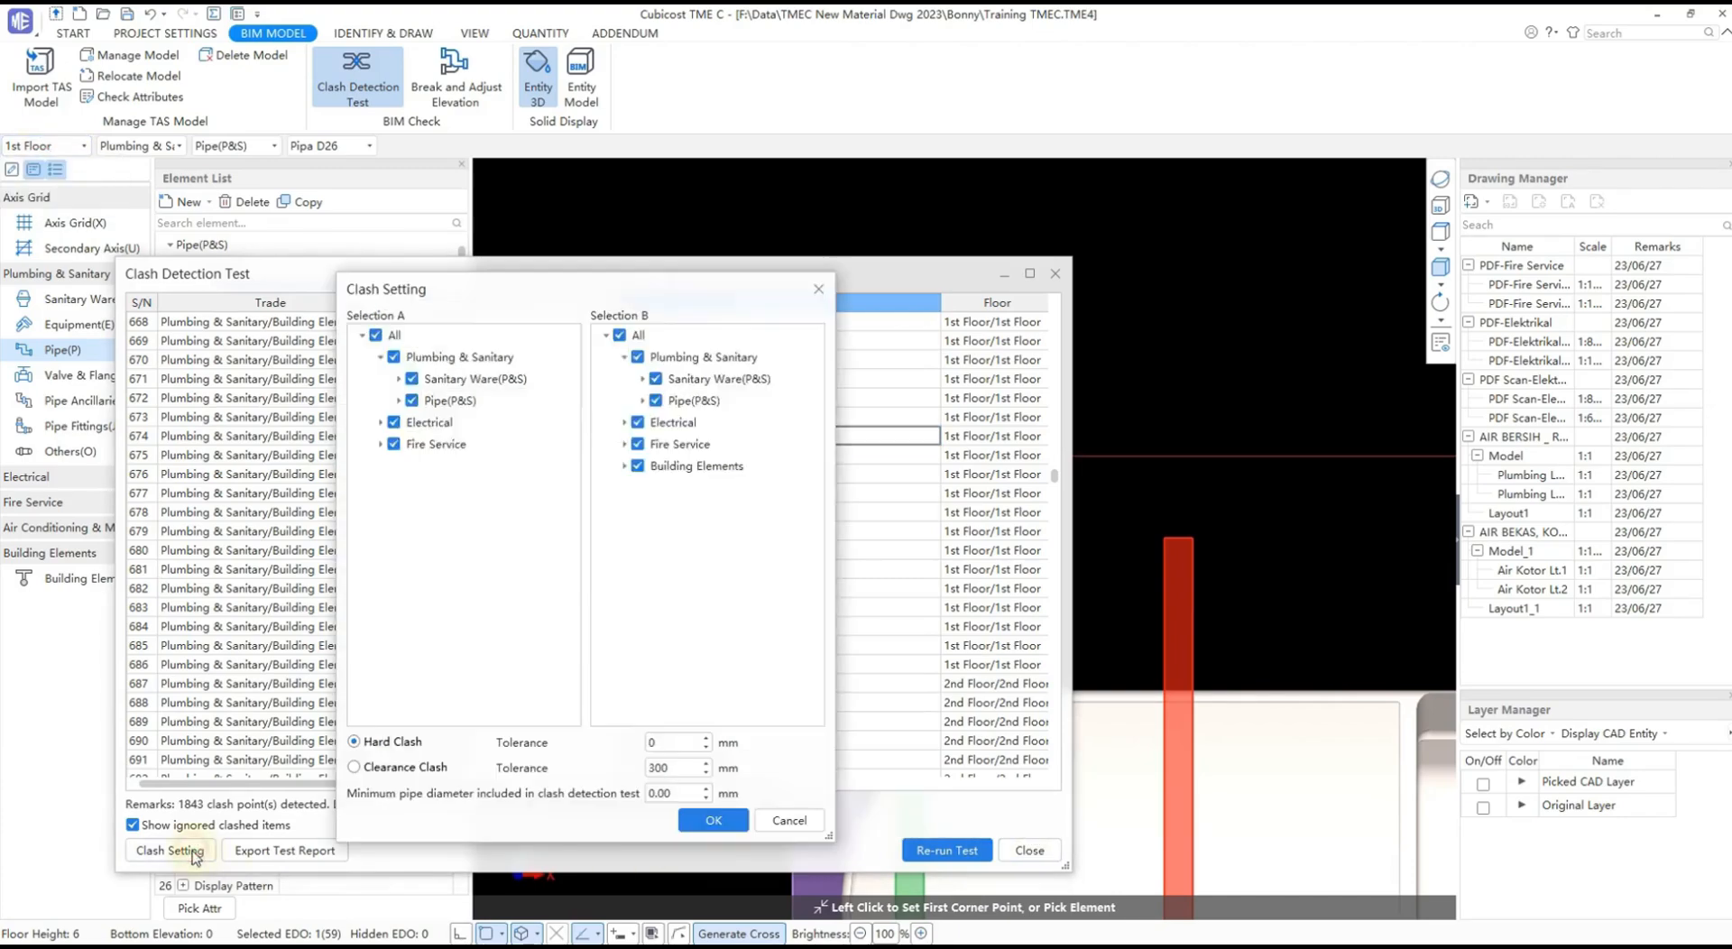
click(788, 821)
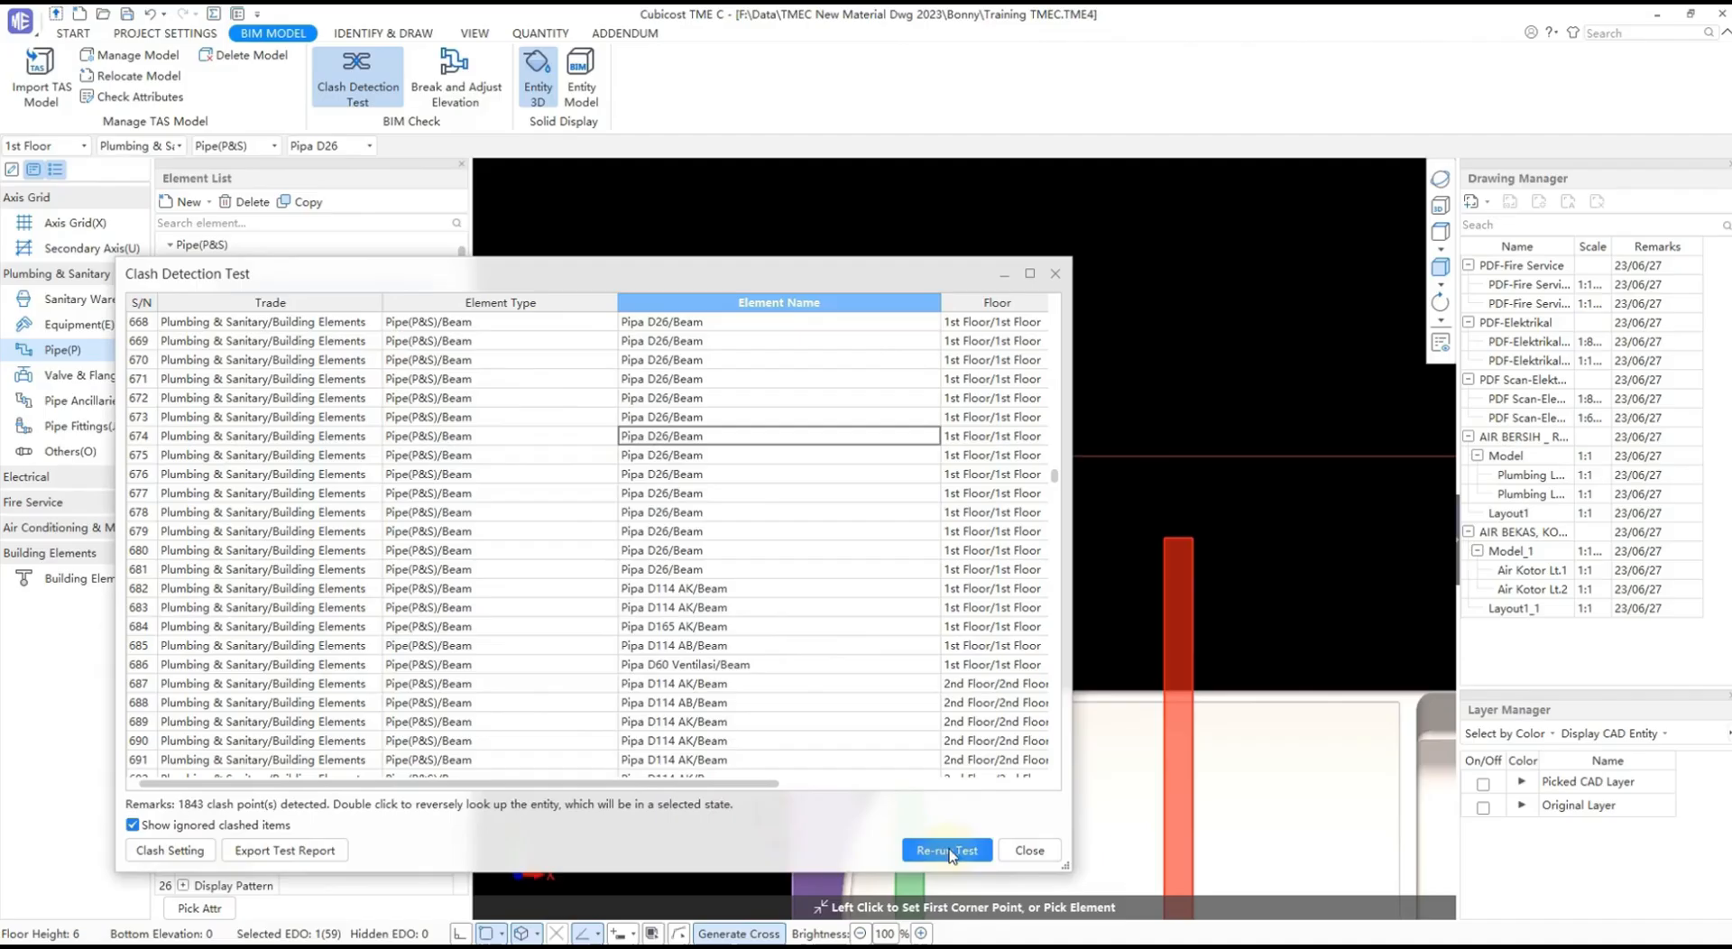
- Close the clash results and assign Lantai 1, Lantai 2, Lantai 3 and Foundation Floor of the reference model to the 2nd Floor
click(1028, 851)
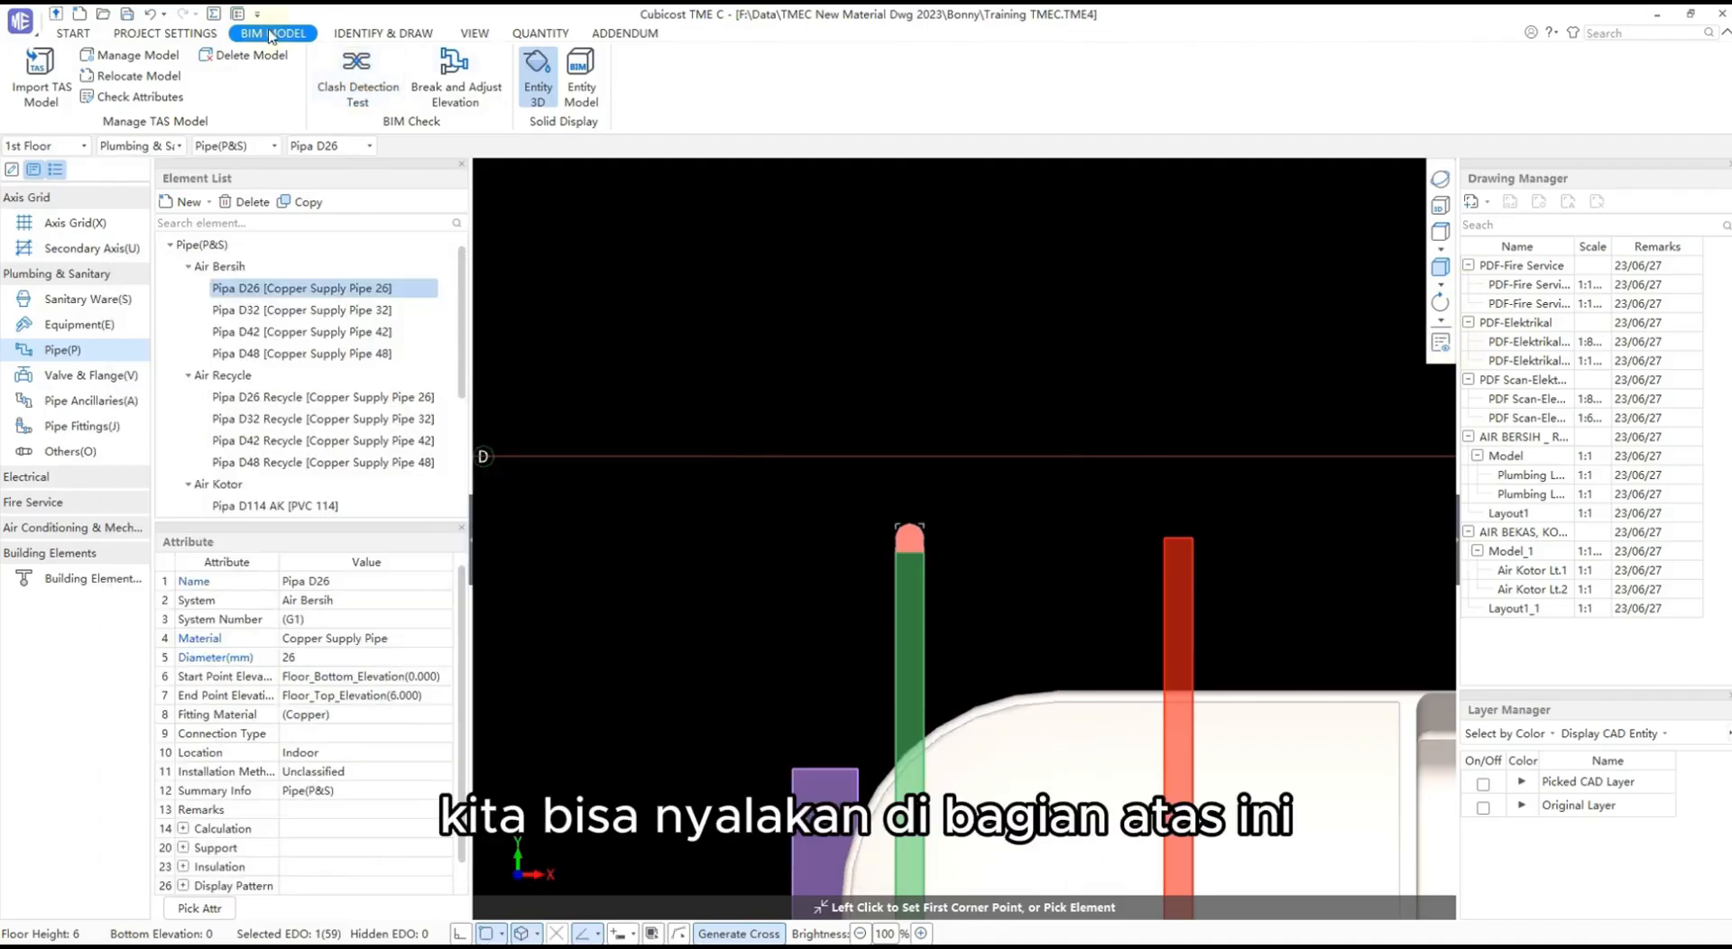
click(151, 62)
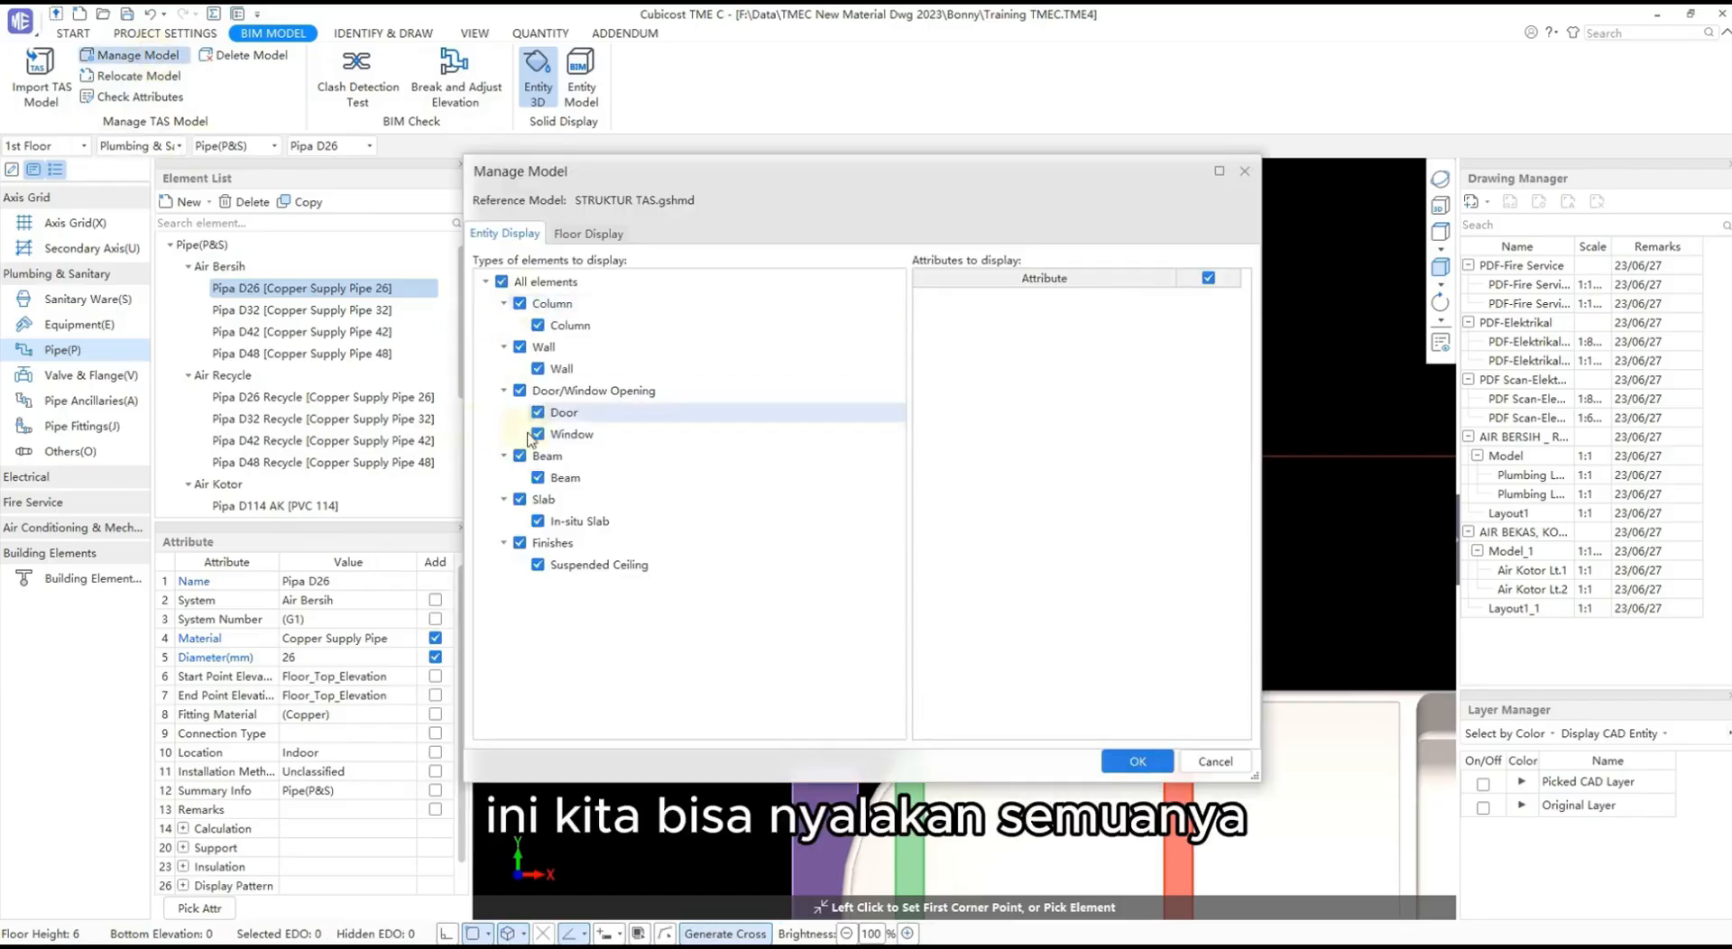
click(582, 234)
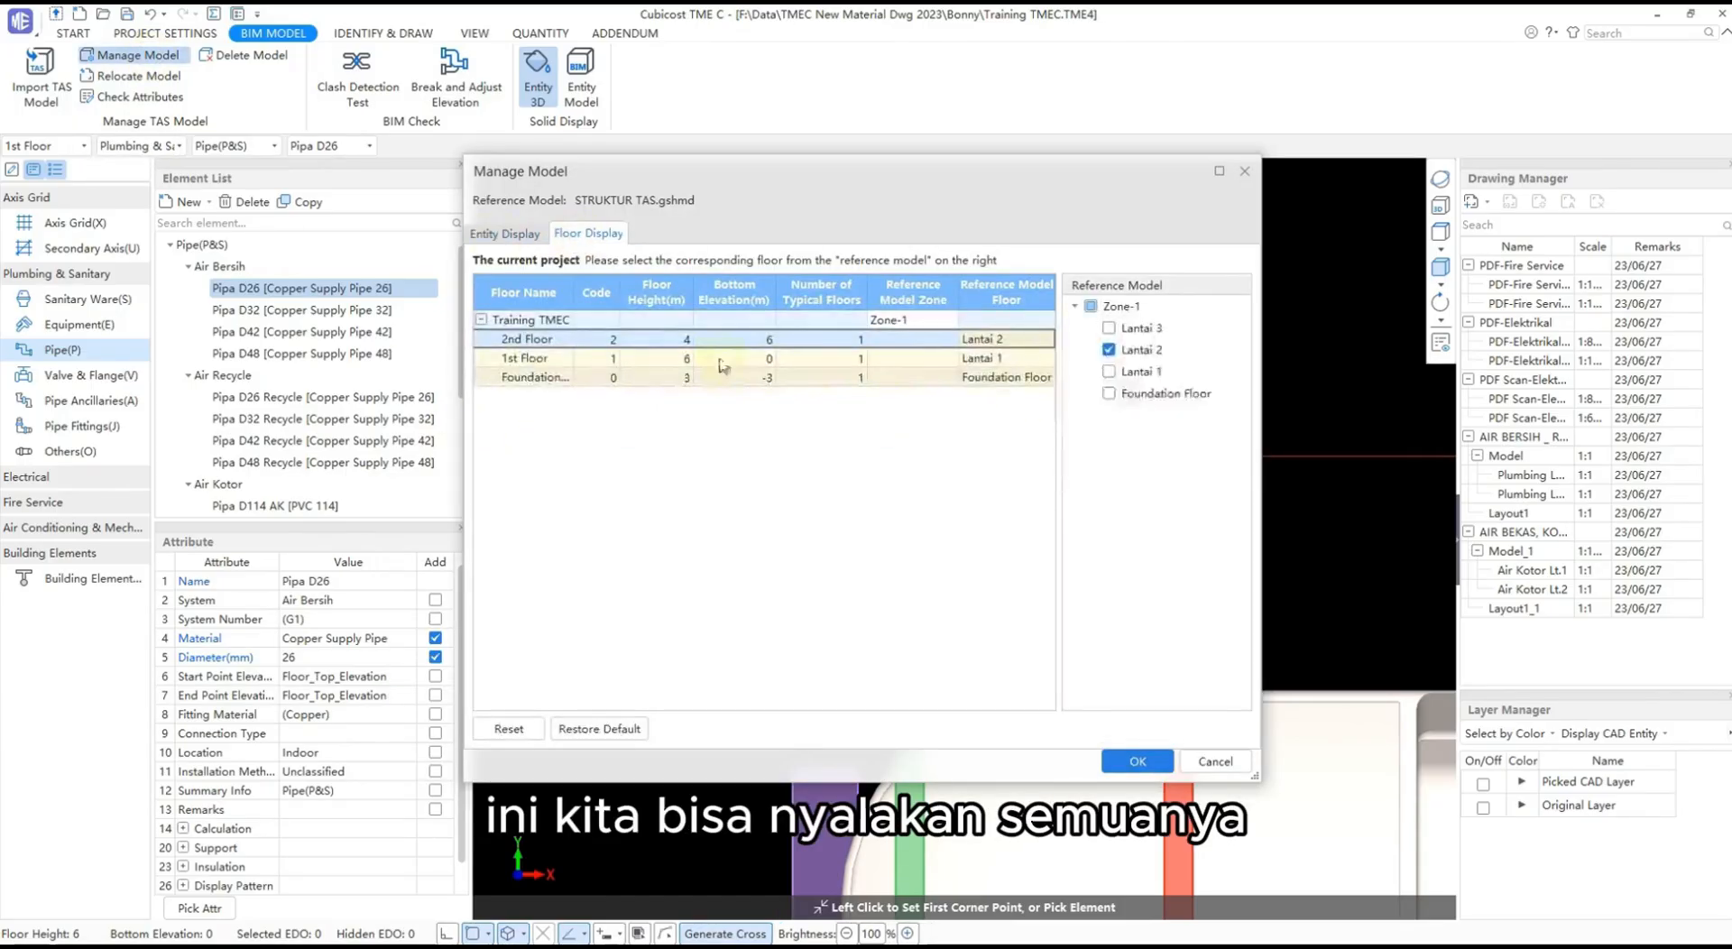
click(1111, 328)
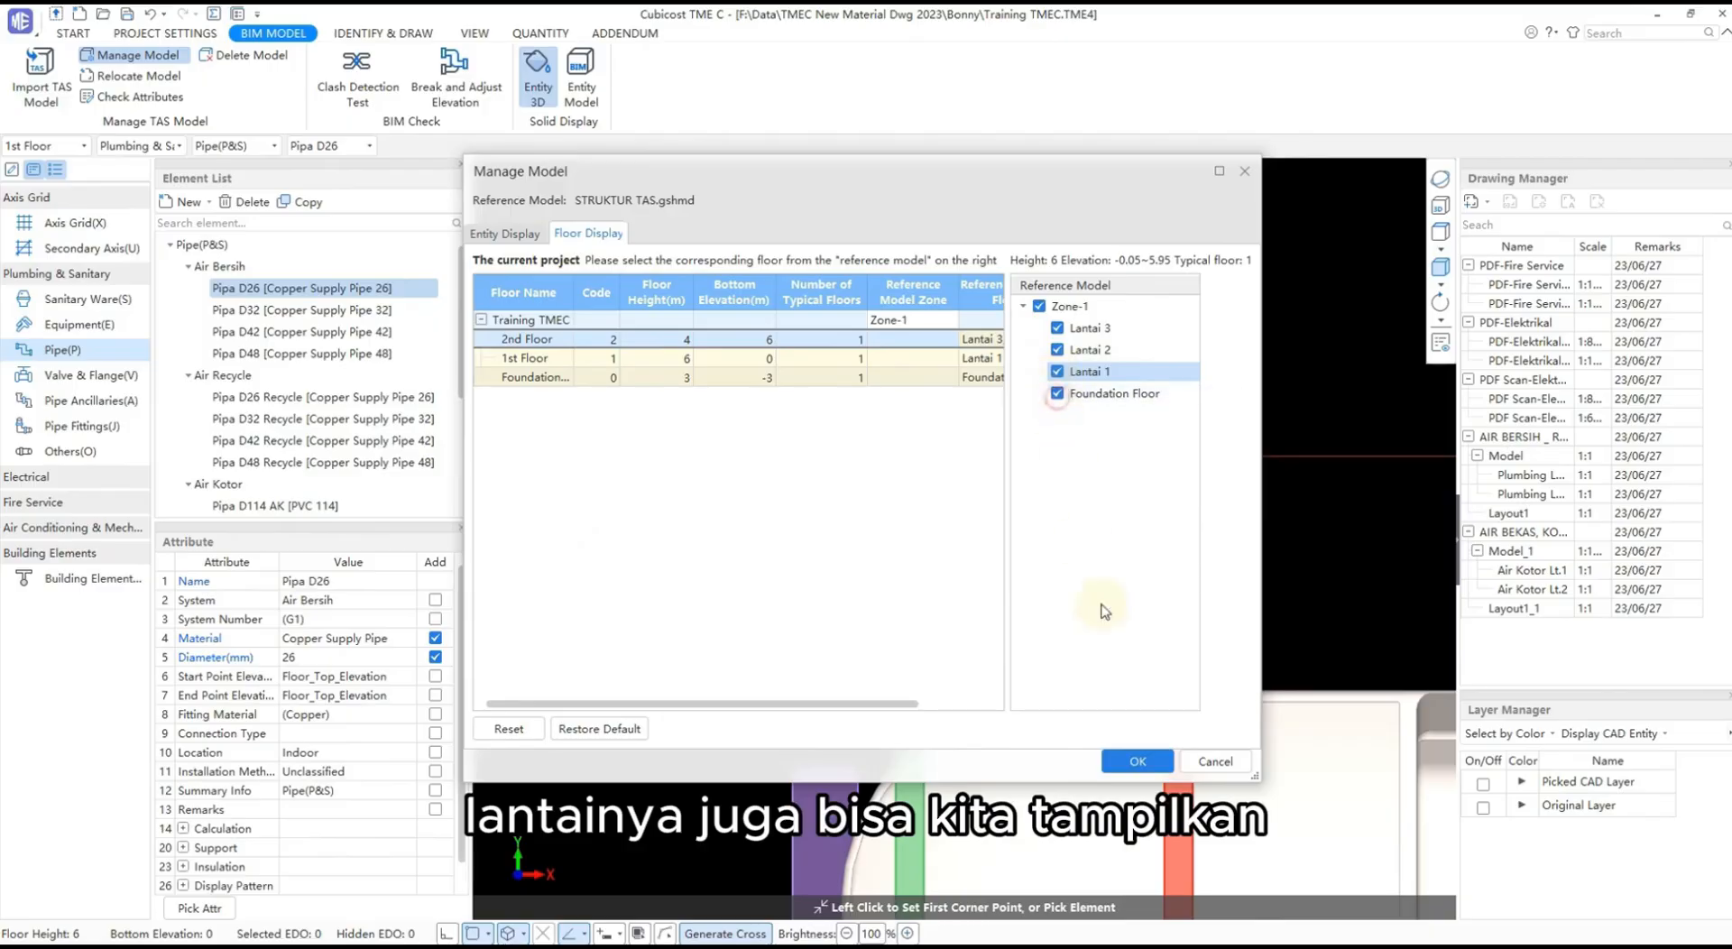
click(1138, 761)
- Display the entities of all elements in the model through the entity display settings
scroll(957, 563, down, 10)
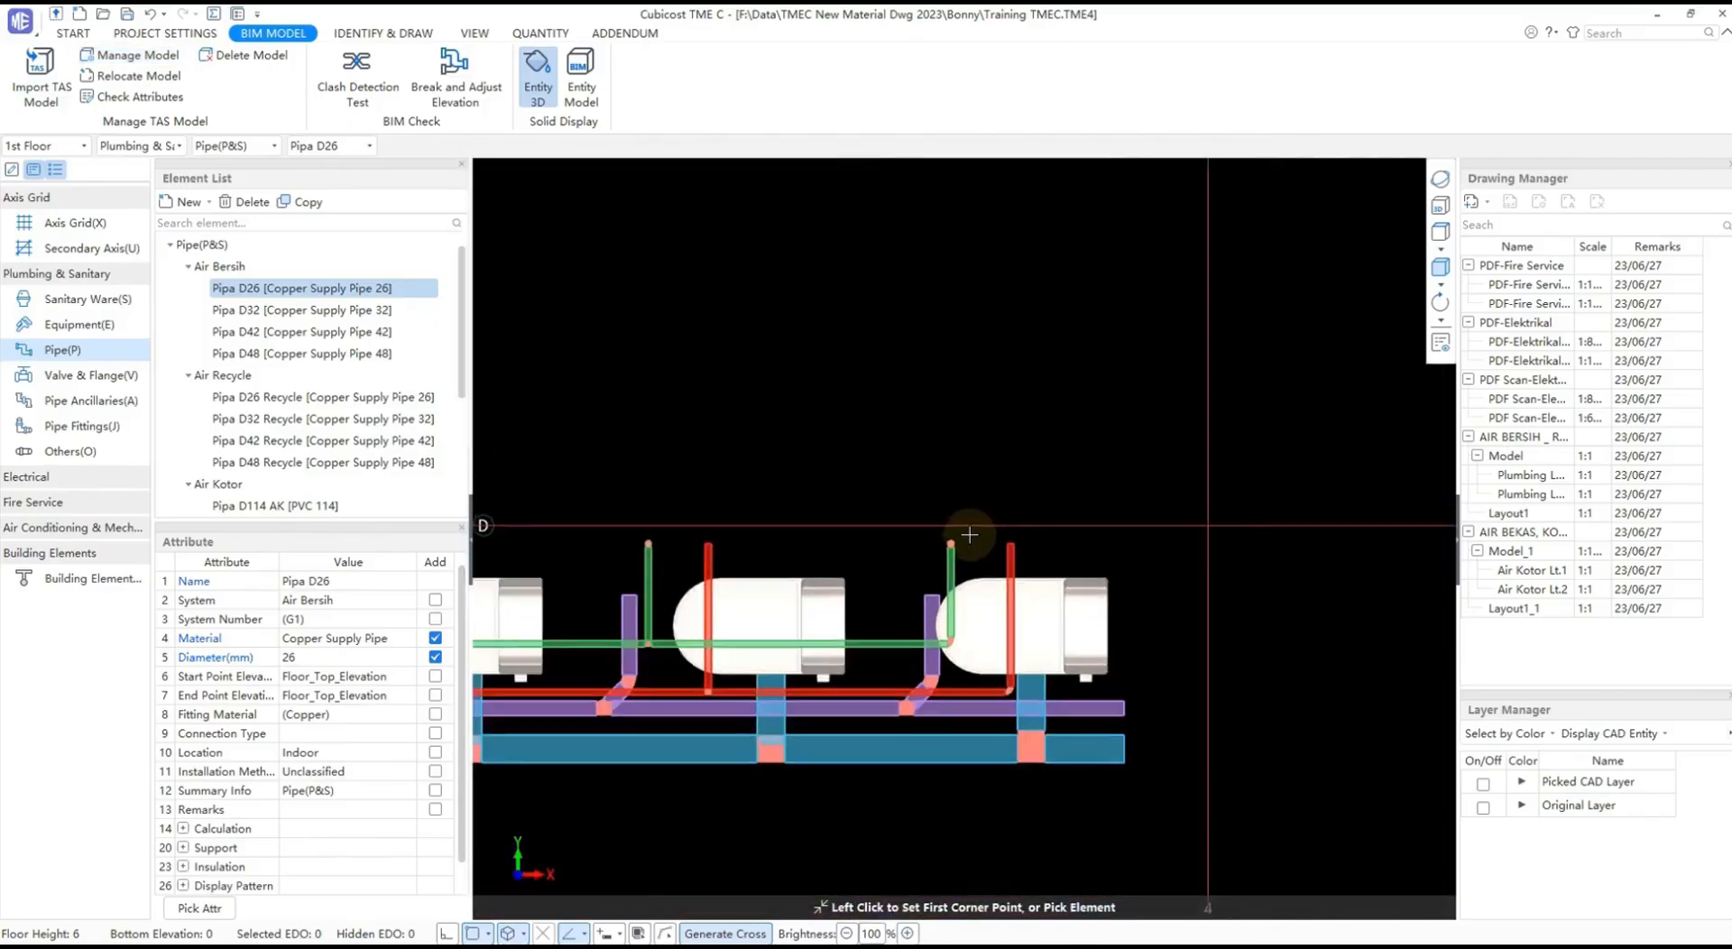
scroll(957, 636, up, 2)
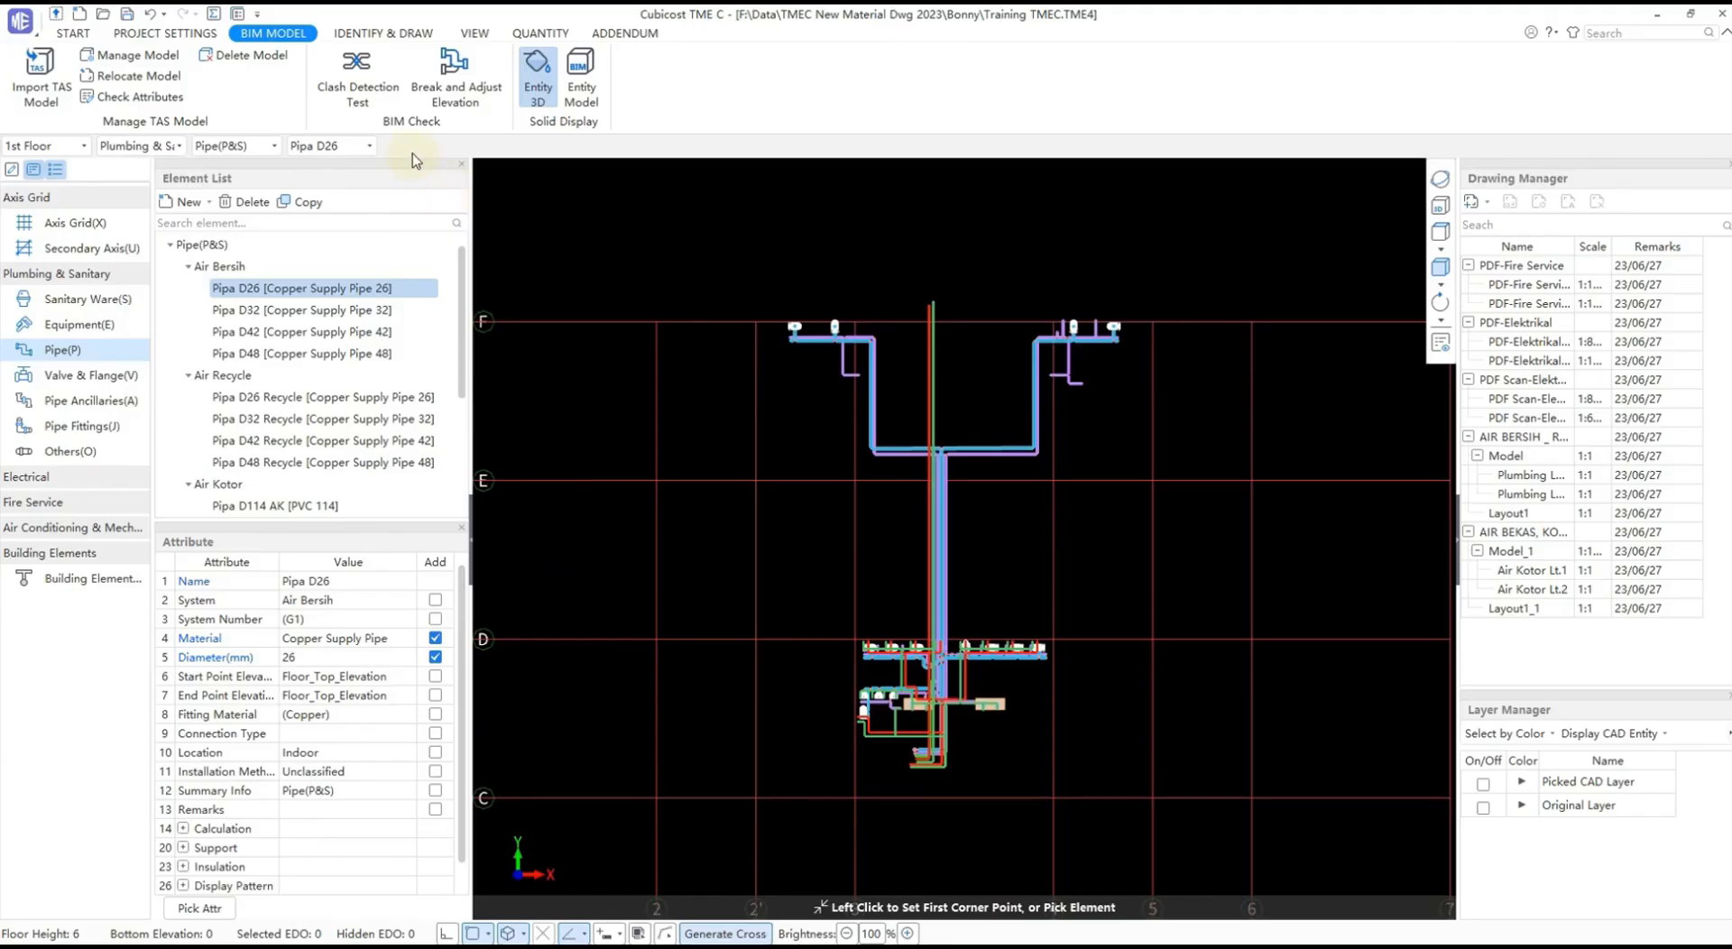
click(1440, 345)
click(1273, 204)
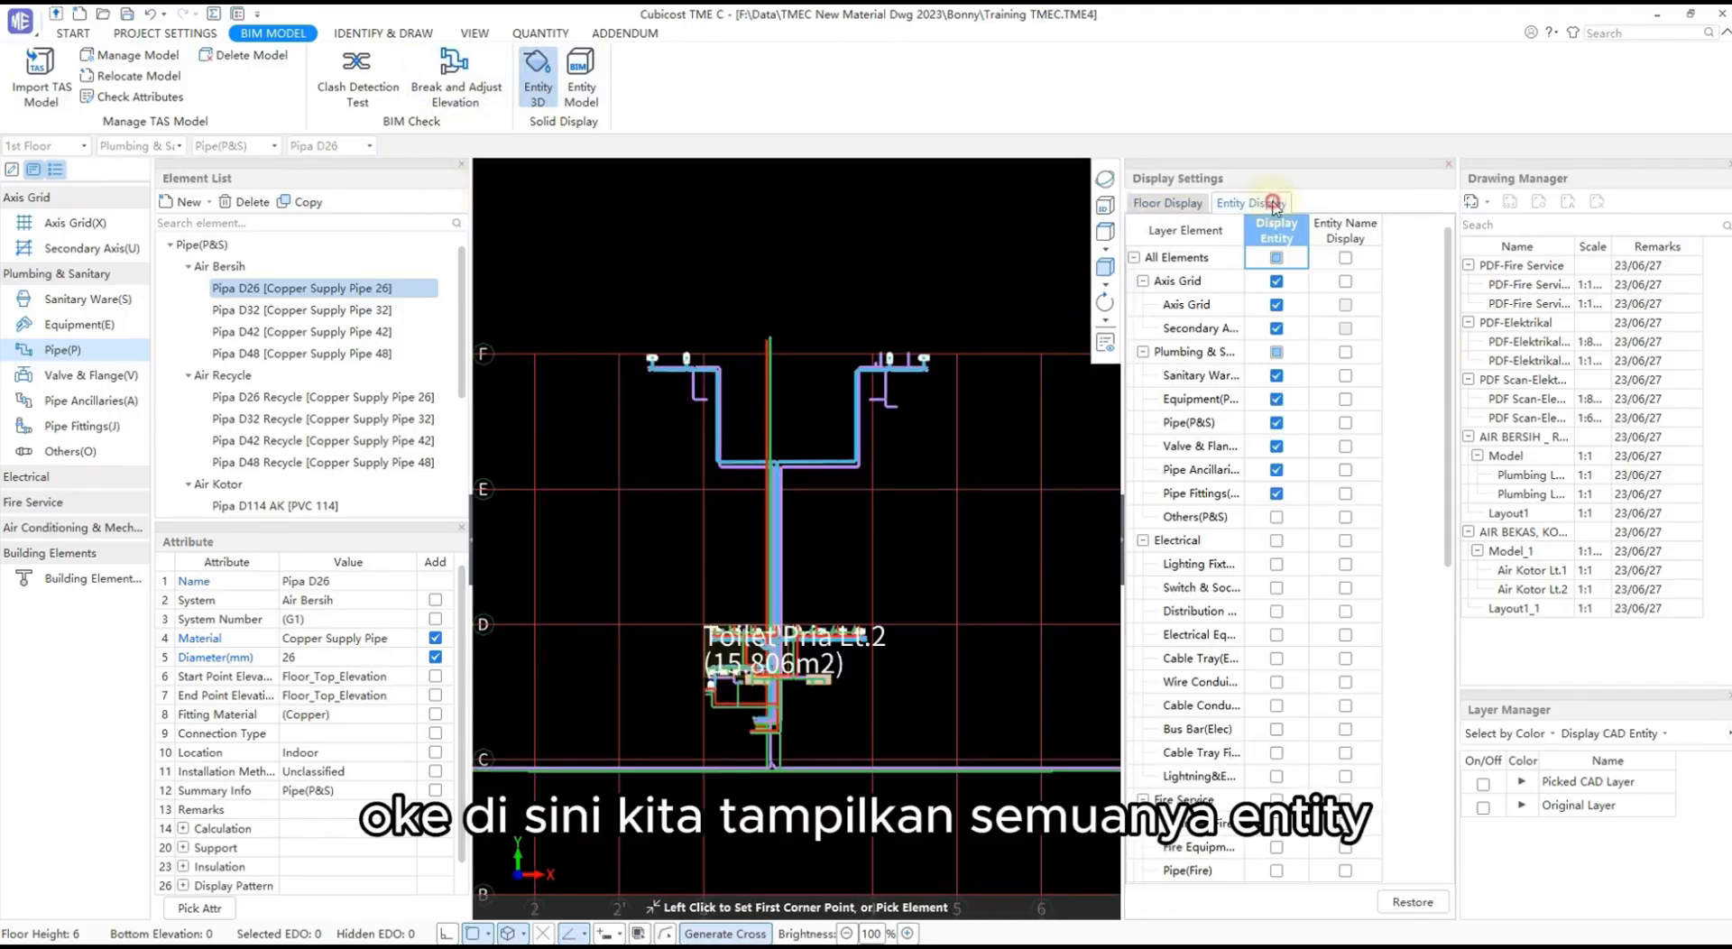
click(1276, 258)
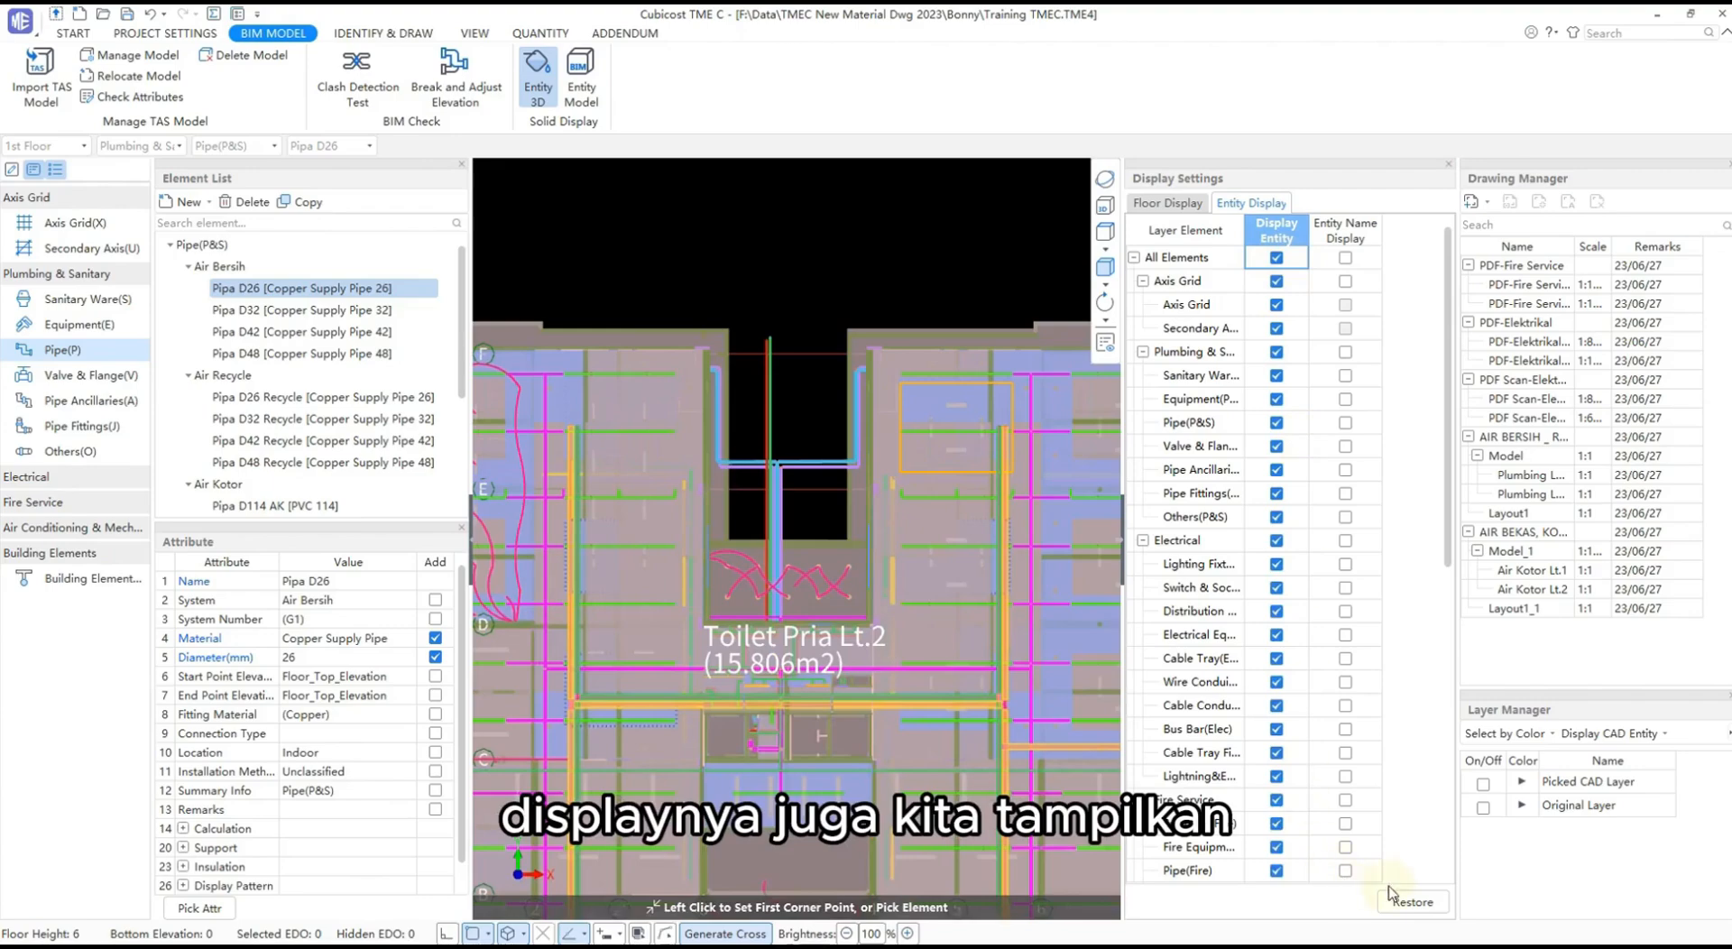
click(1449, 163)
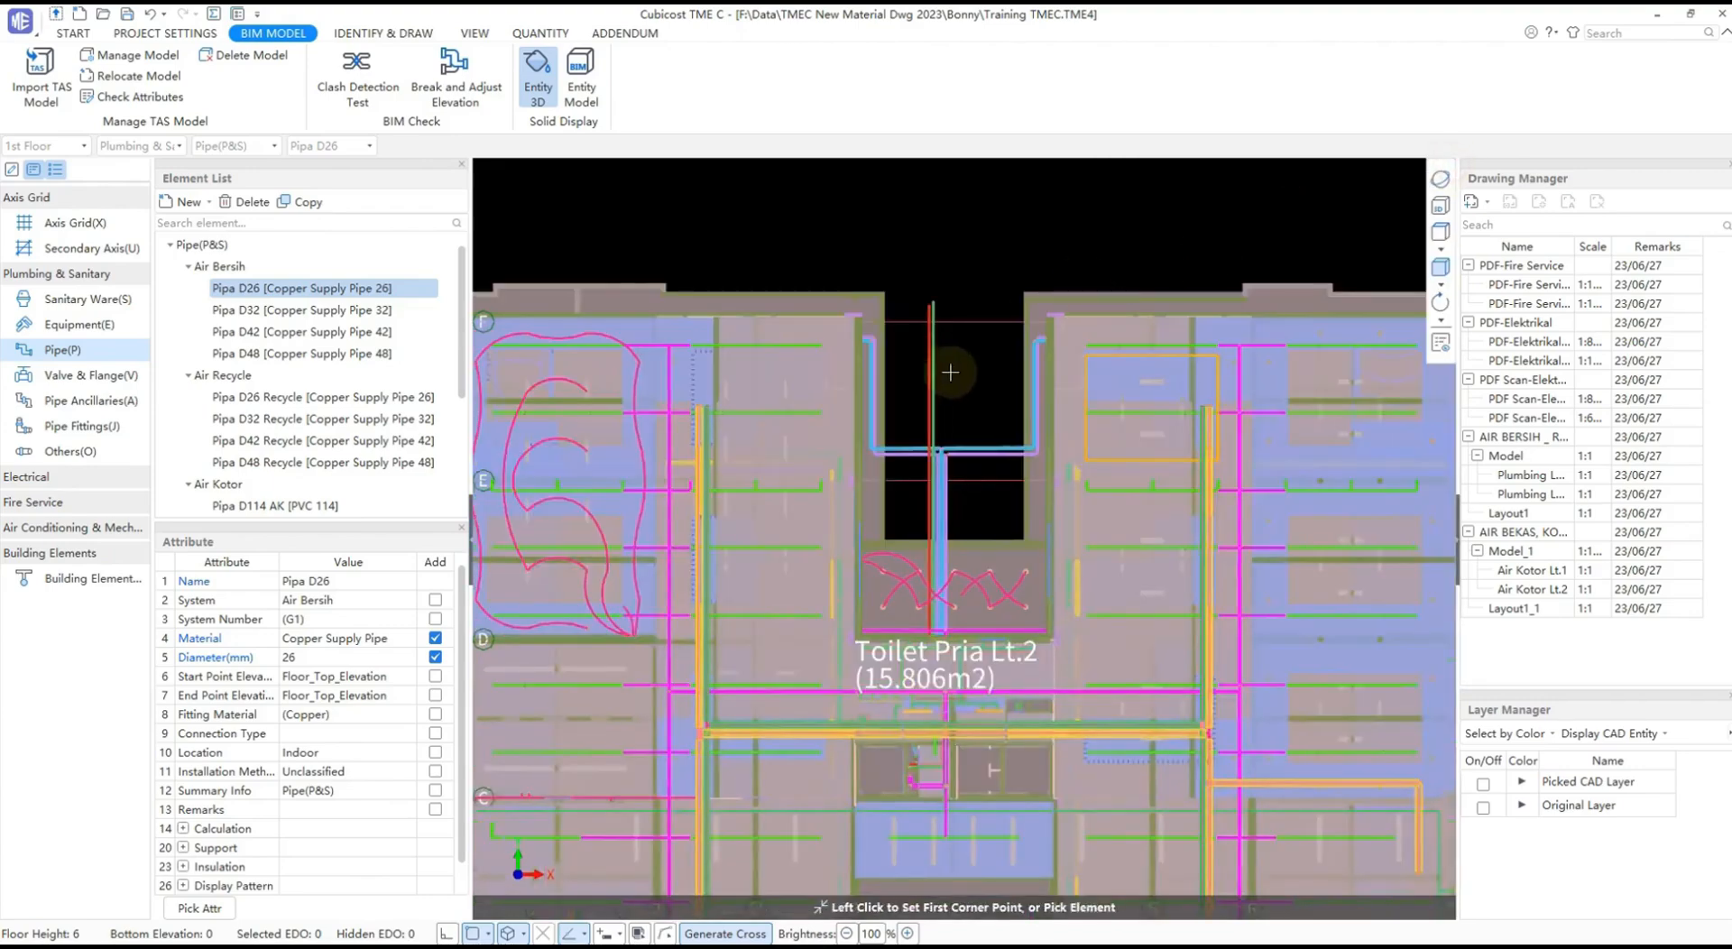
scroll(887, 497, up, 2)
middle_drag(887, 497, 814, 539)
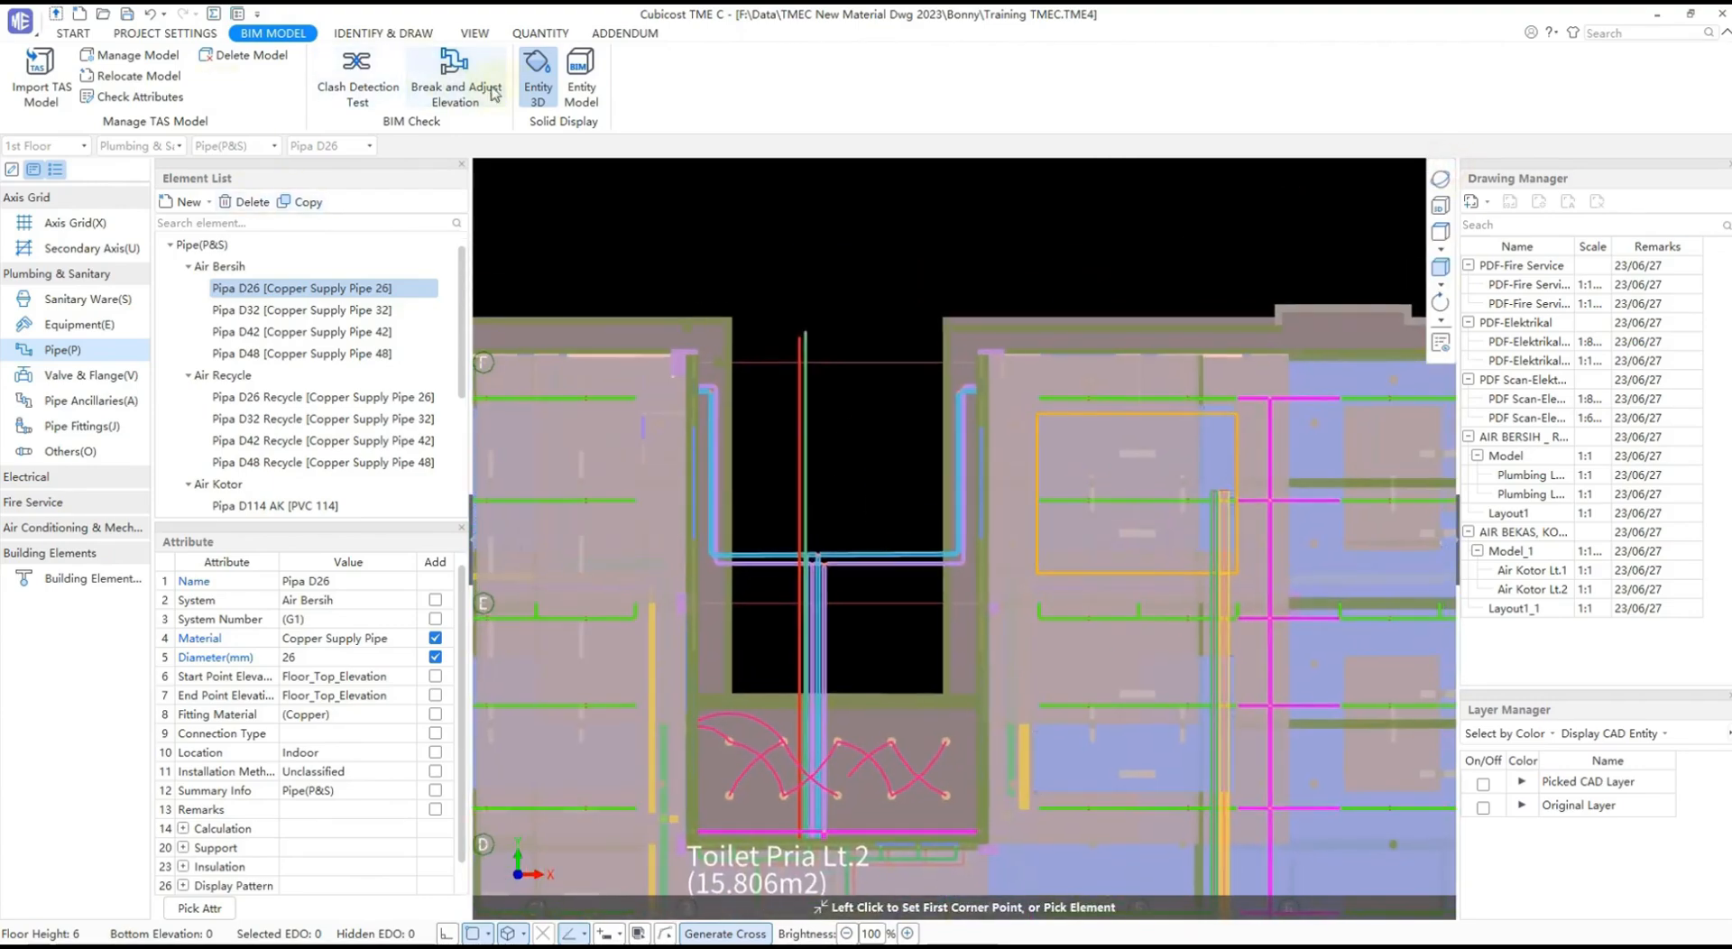
- Reopen the clash detection results and locate the Pipa D26/Beam clash in row 678, with the results window moved aside
click(356, 95)
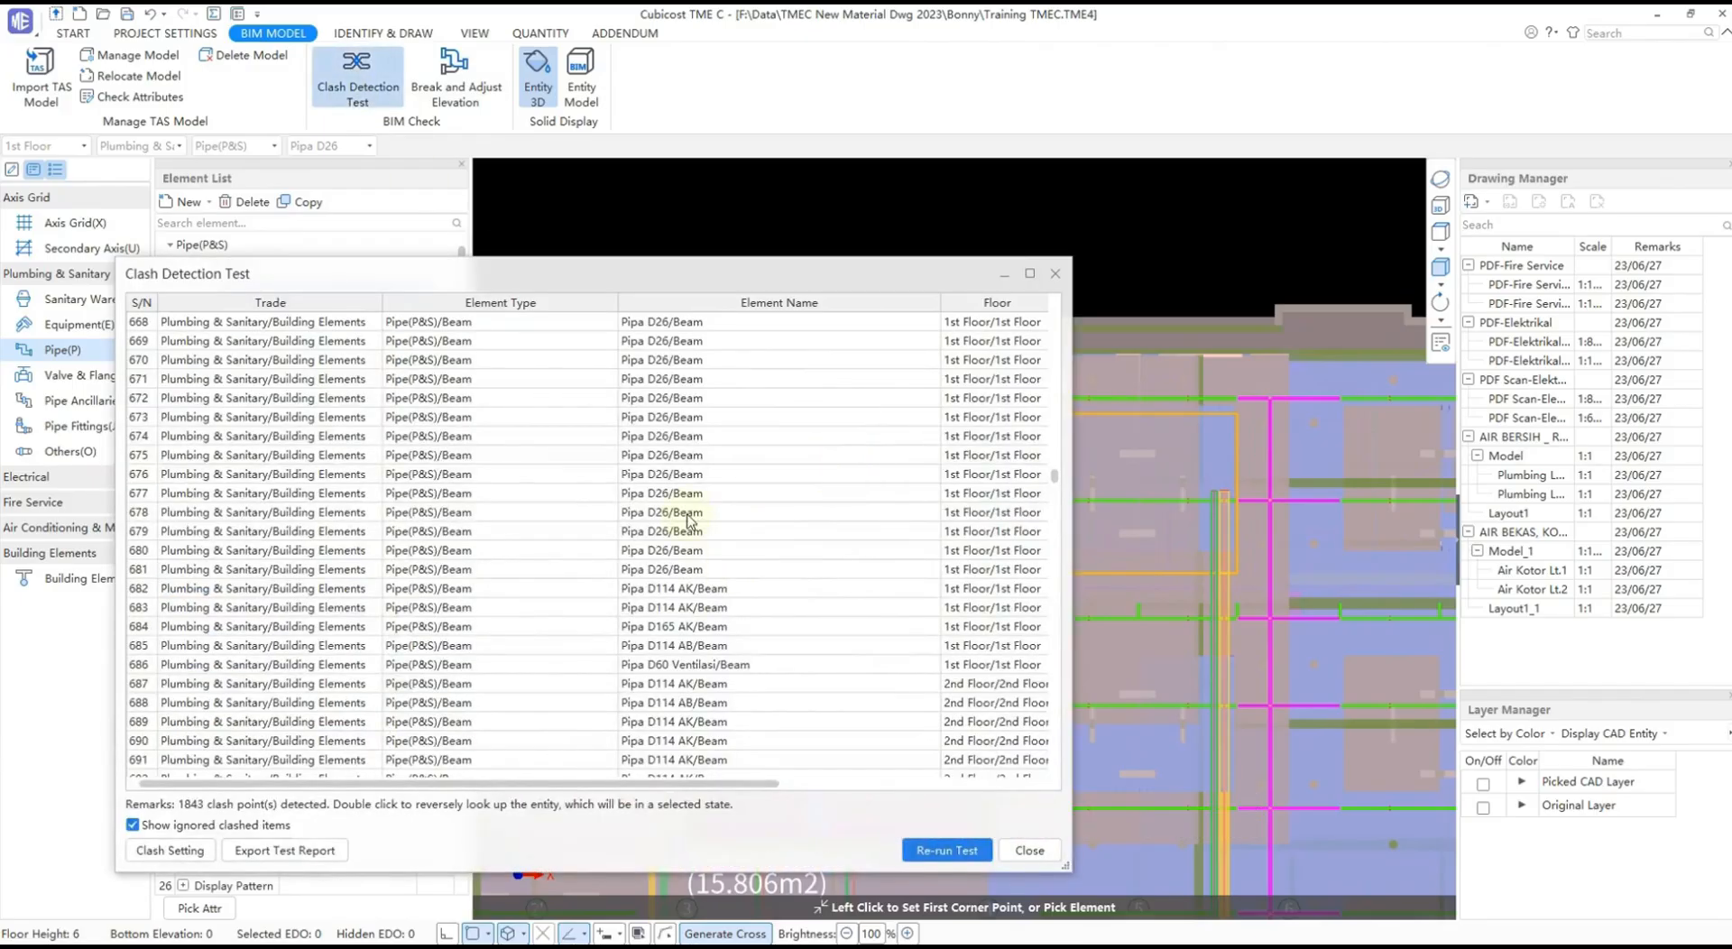
click(689, 515)
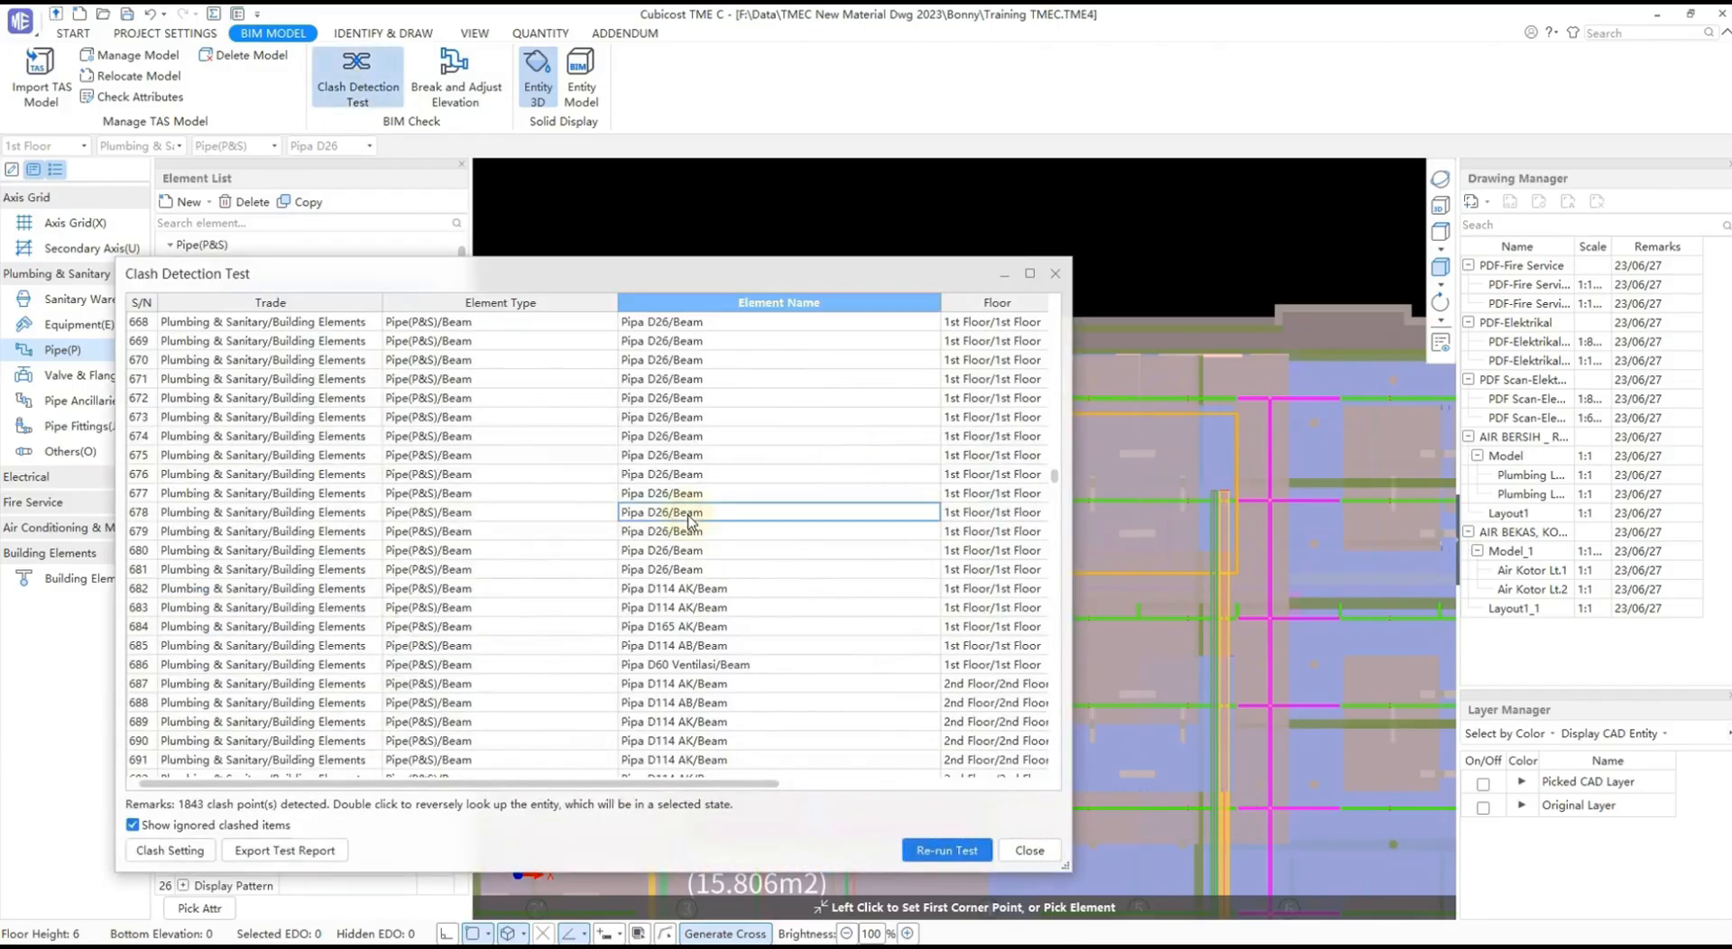
double_click(689, 515)
drag(893, 289, 456, 267)
scroll(1044, 445, down, 3)
middle_drag(1044, 435, 1024, 575)
scroll(1033, 564, down, 3)
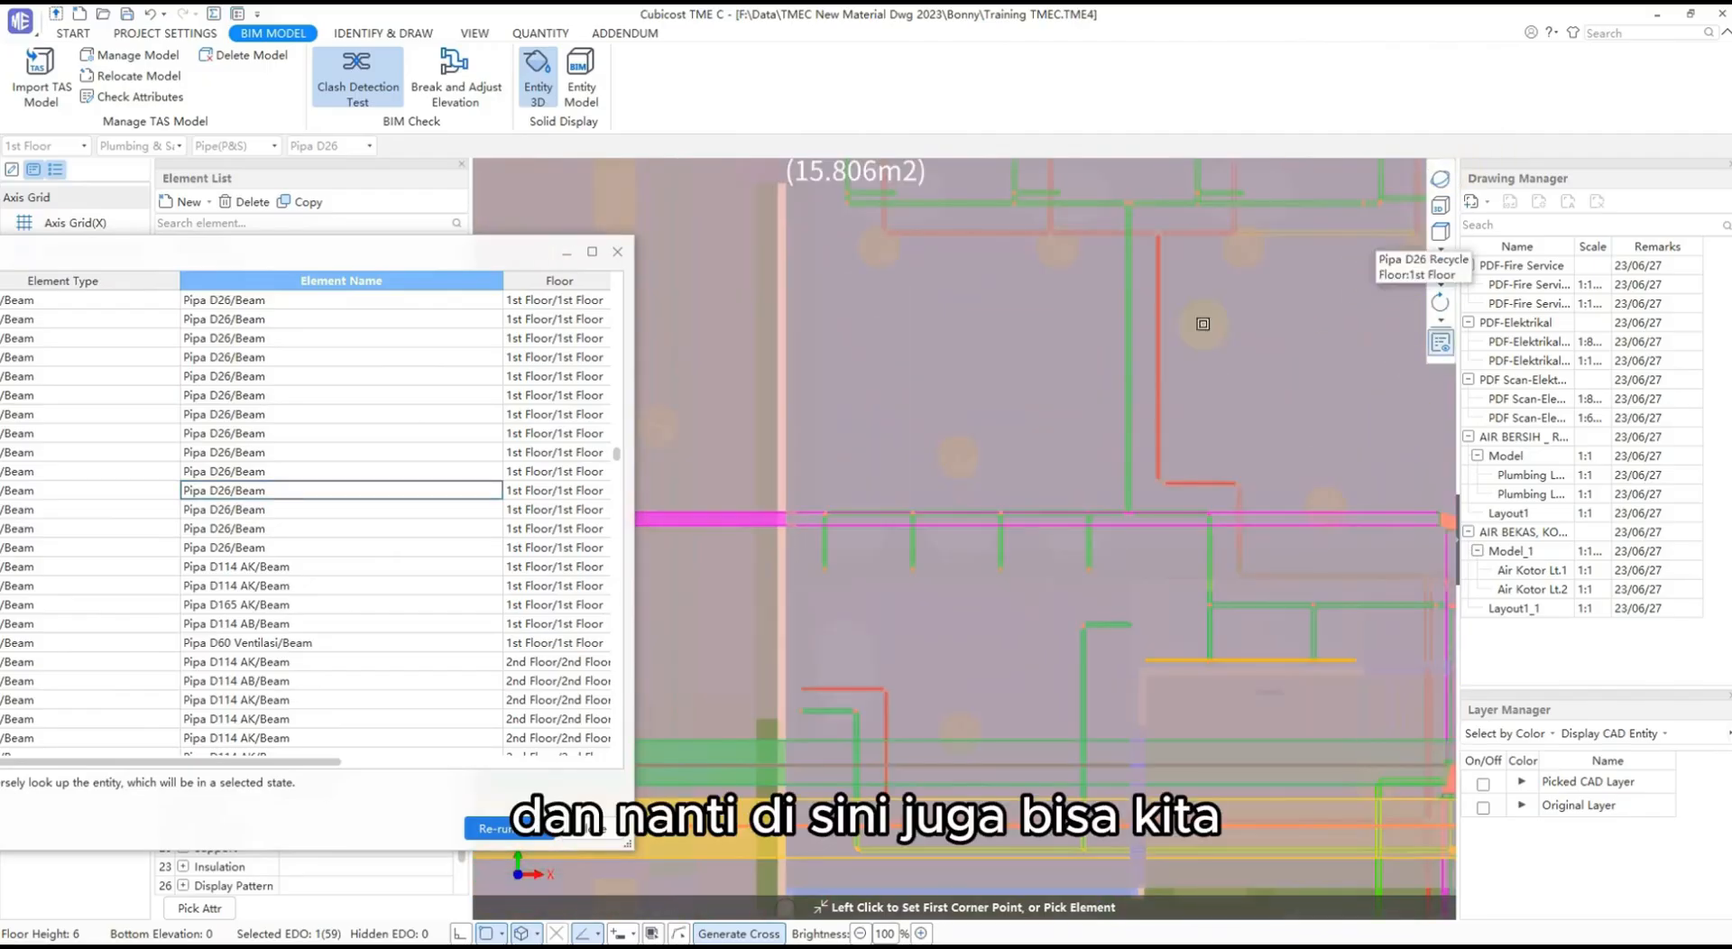
- Close the clash results and look through the element types in the entity display settings
click(618, 252)
click(1440, 344)
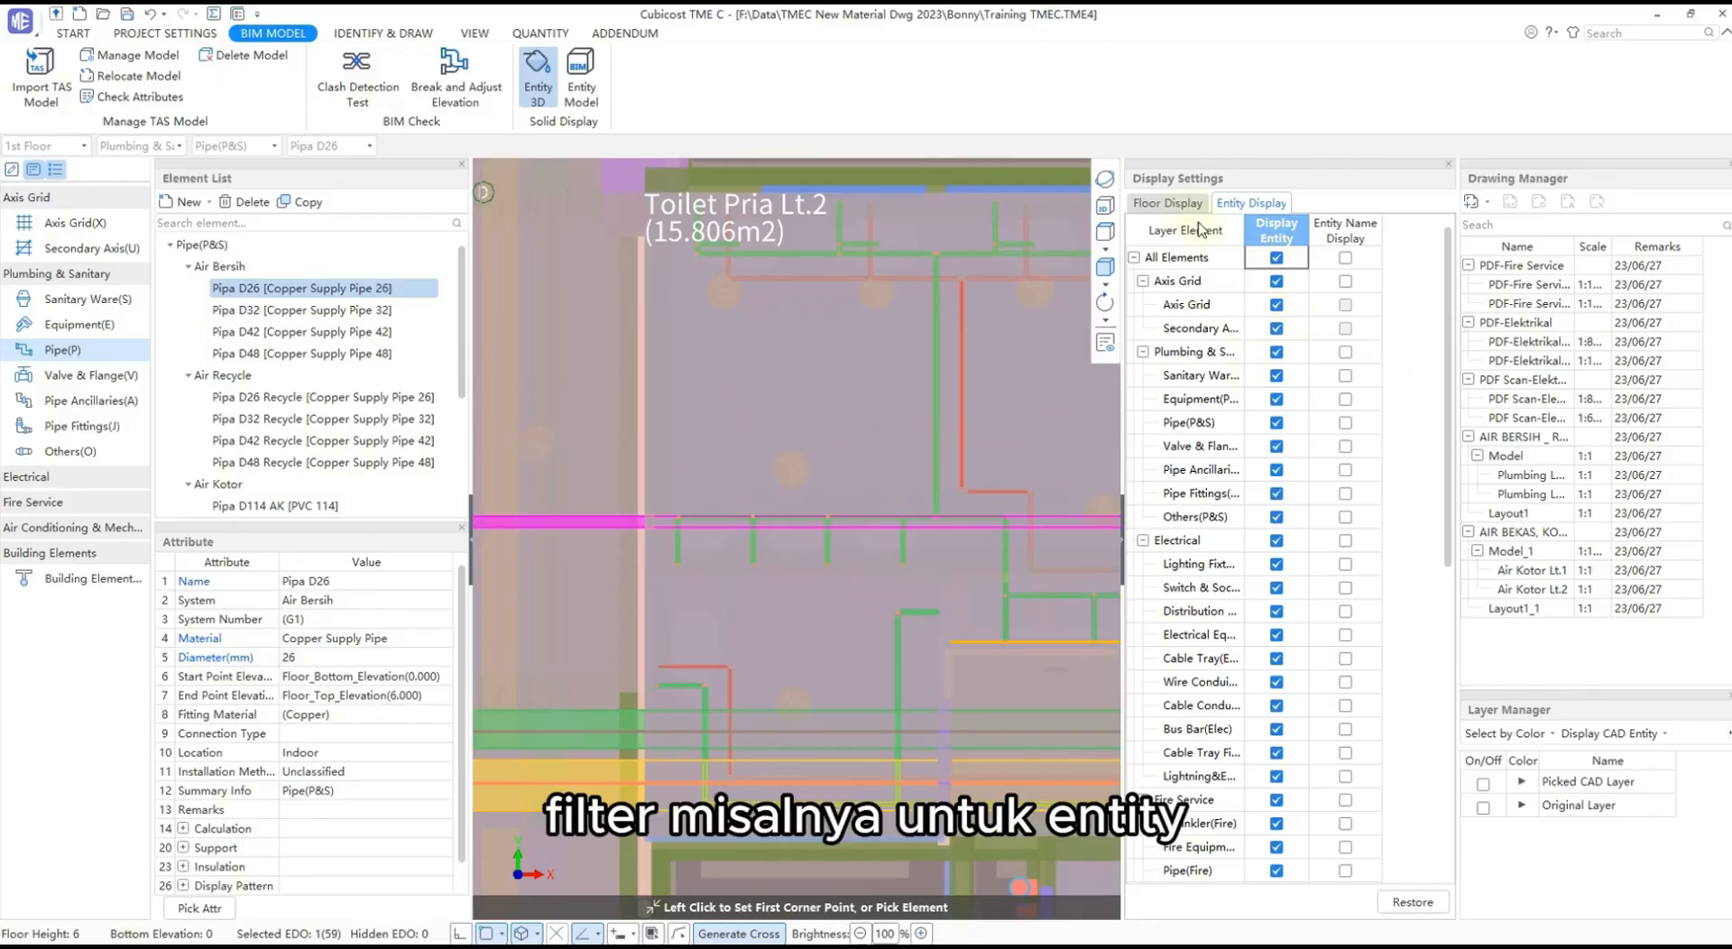
scroll(1259, 298, down, 8)
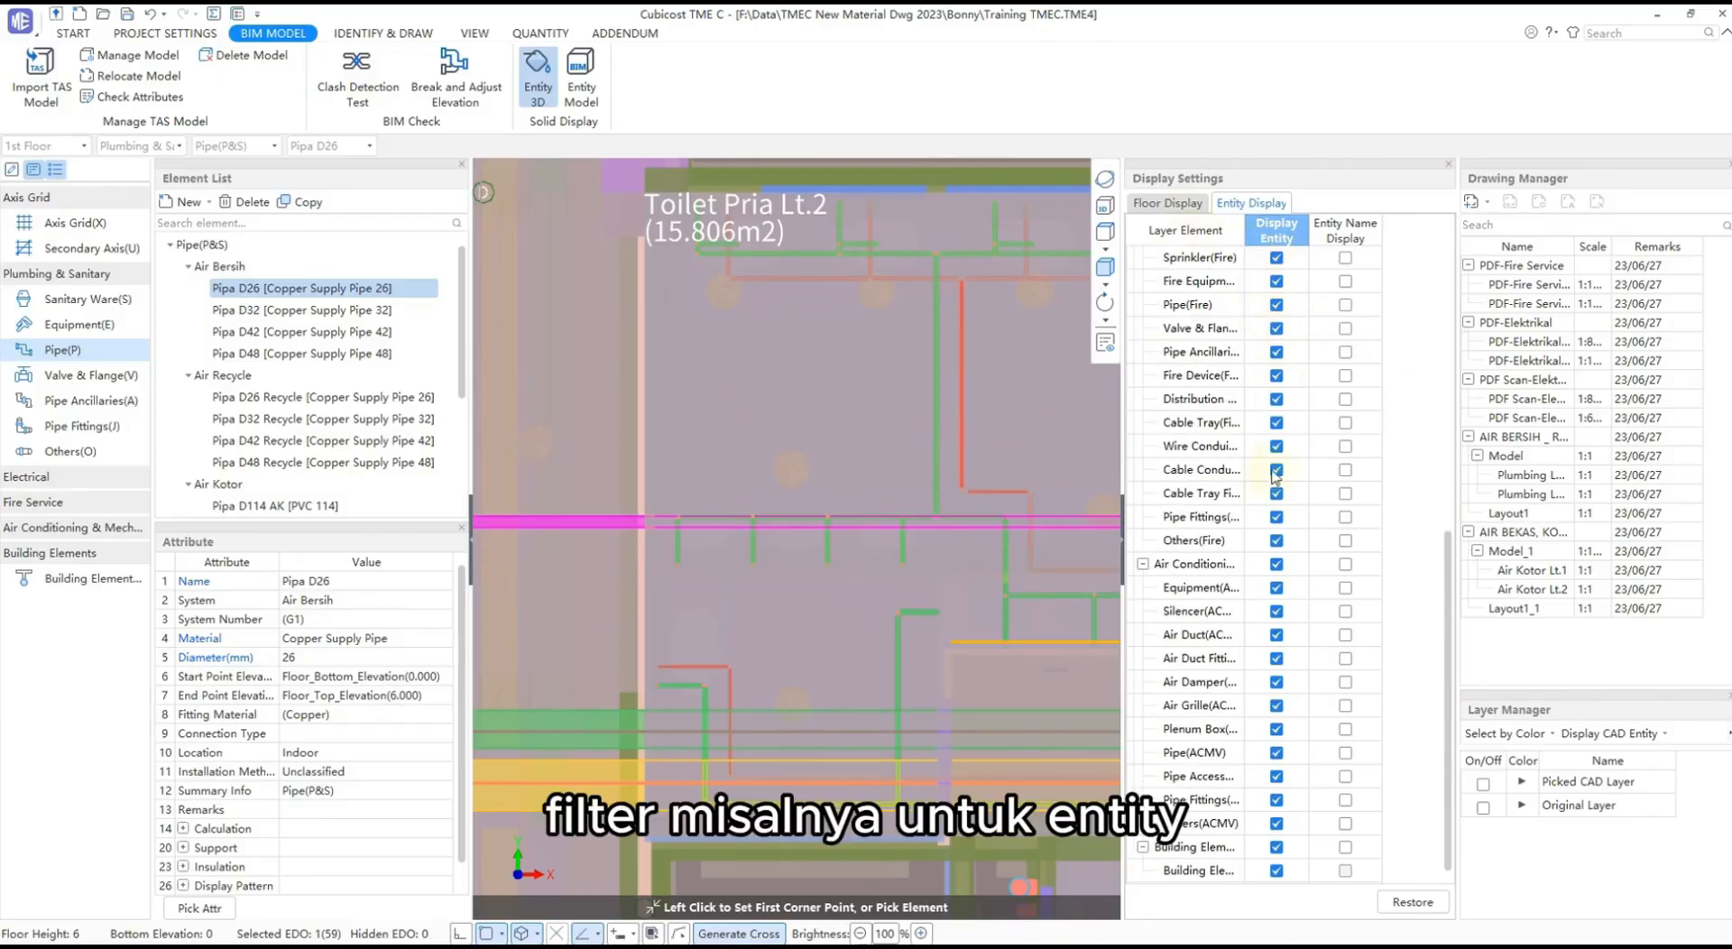
scroll(1297, 866, up, 2)
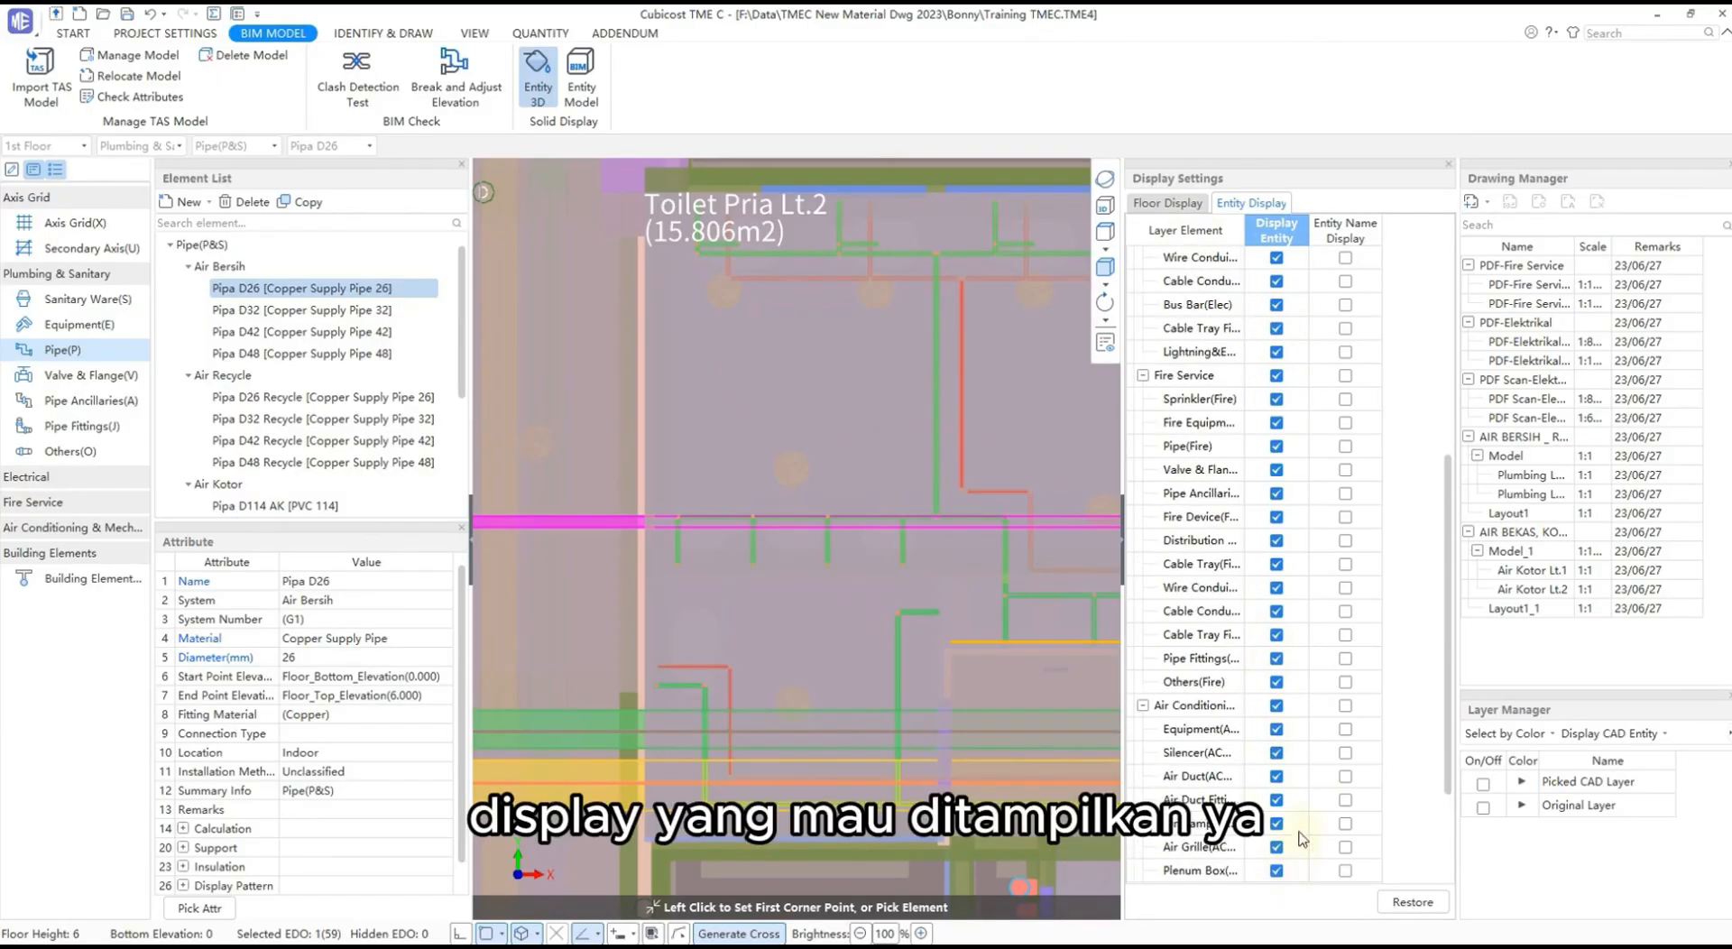
click(149, 99)
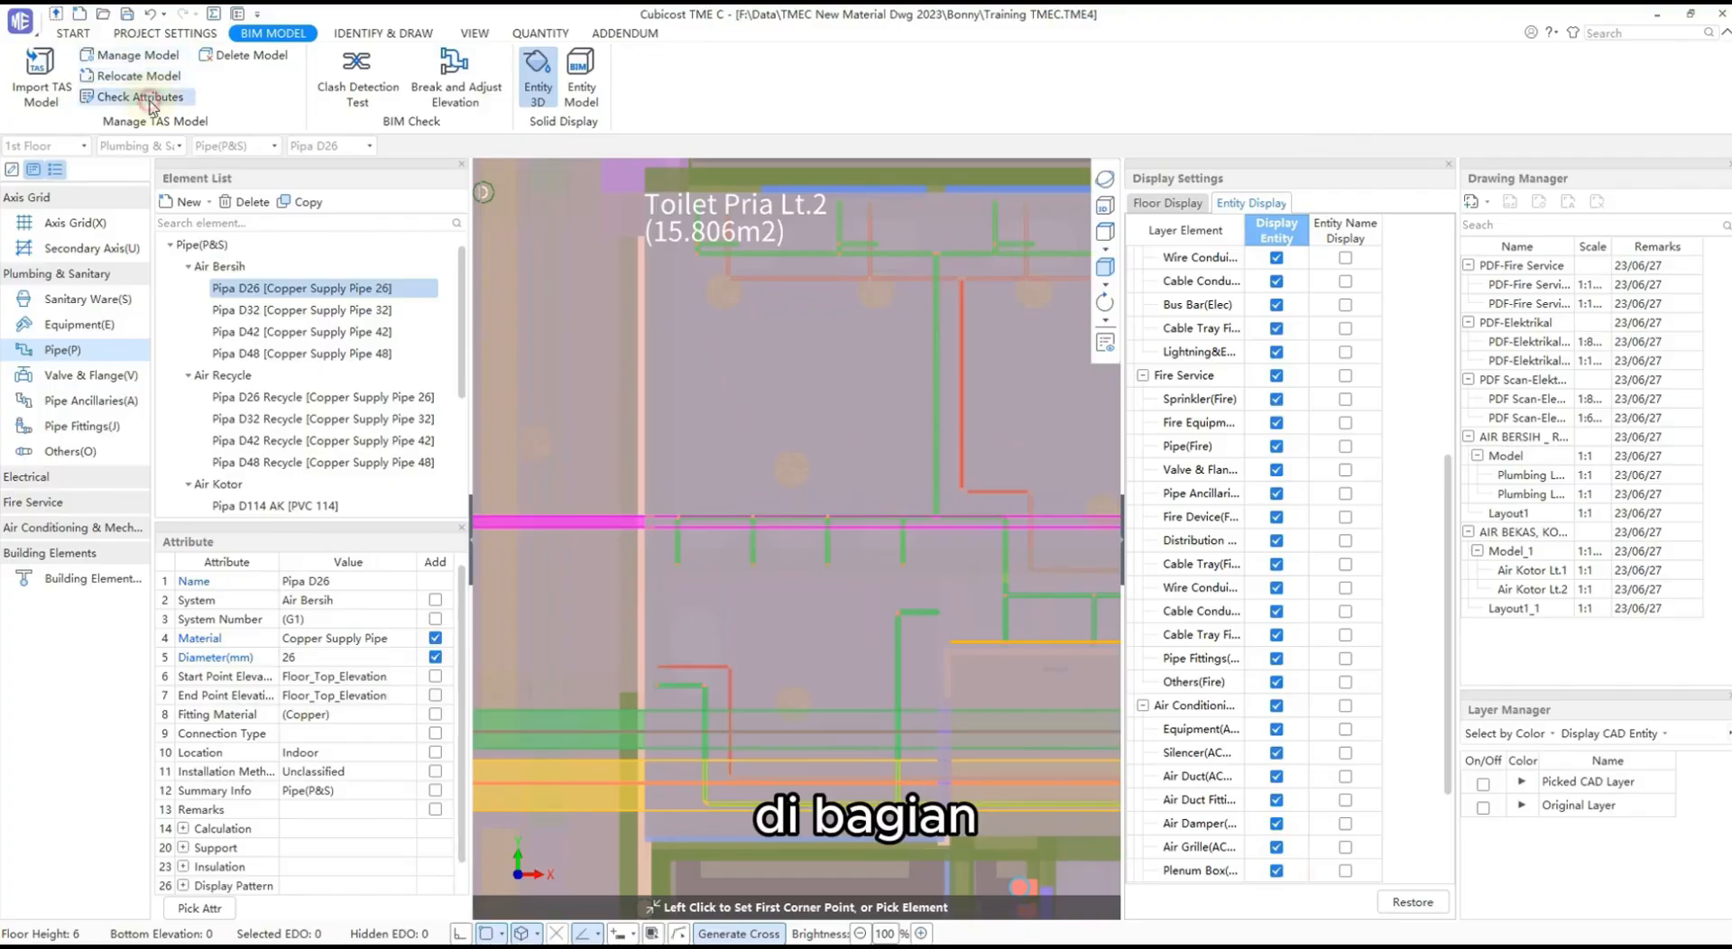
- Show only beams of the STRUKTUR TAS reference model, hiding slabs, finishes, door/window openings, walls and columns
click(136, 57)
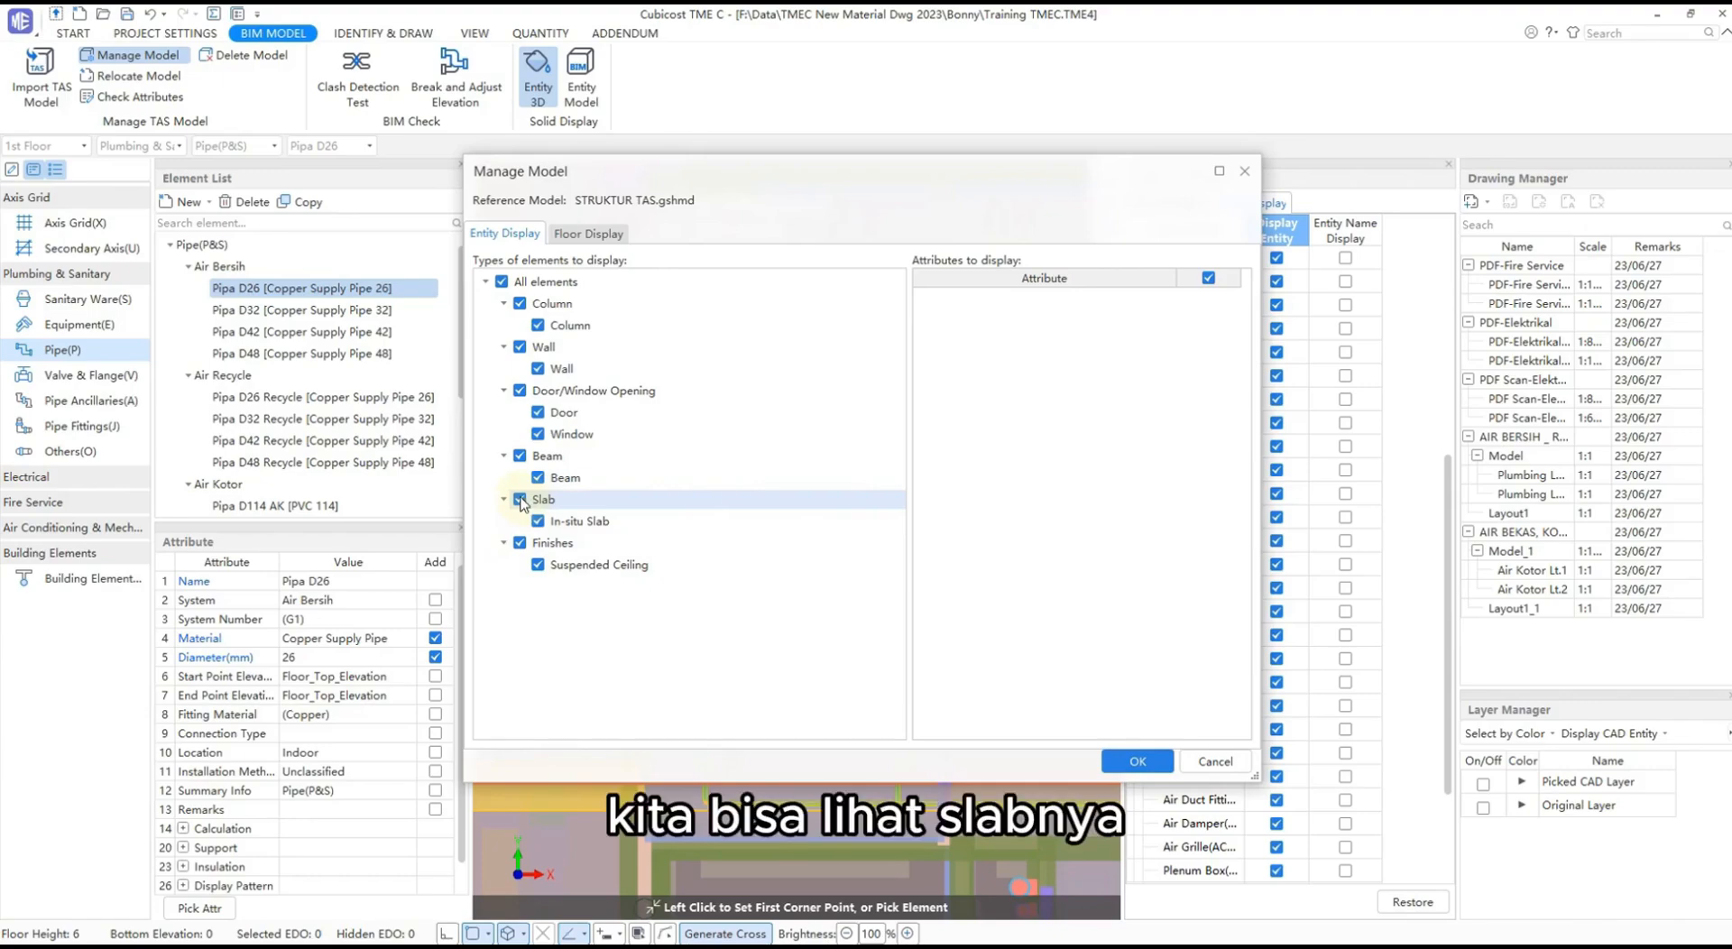
click(520, 542)
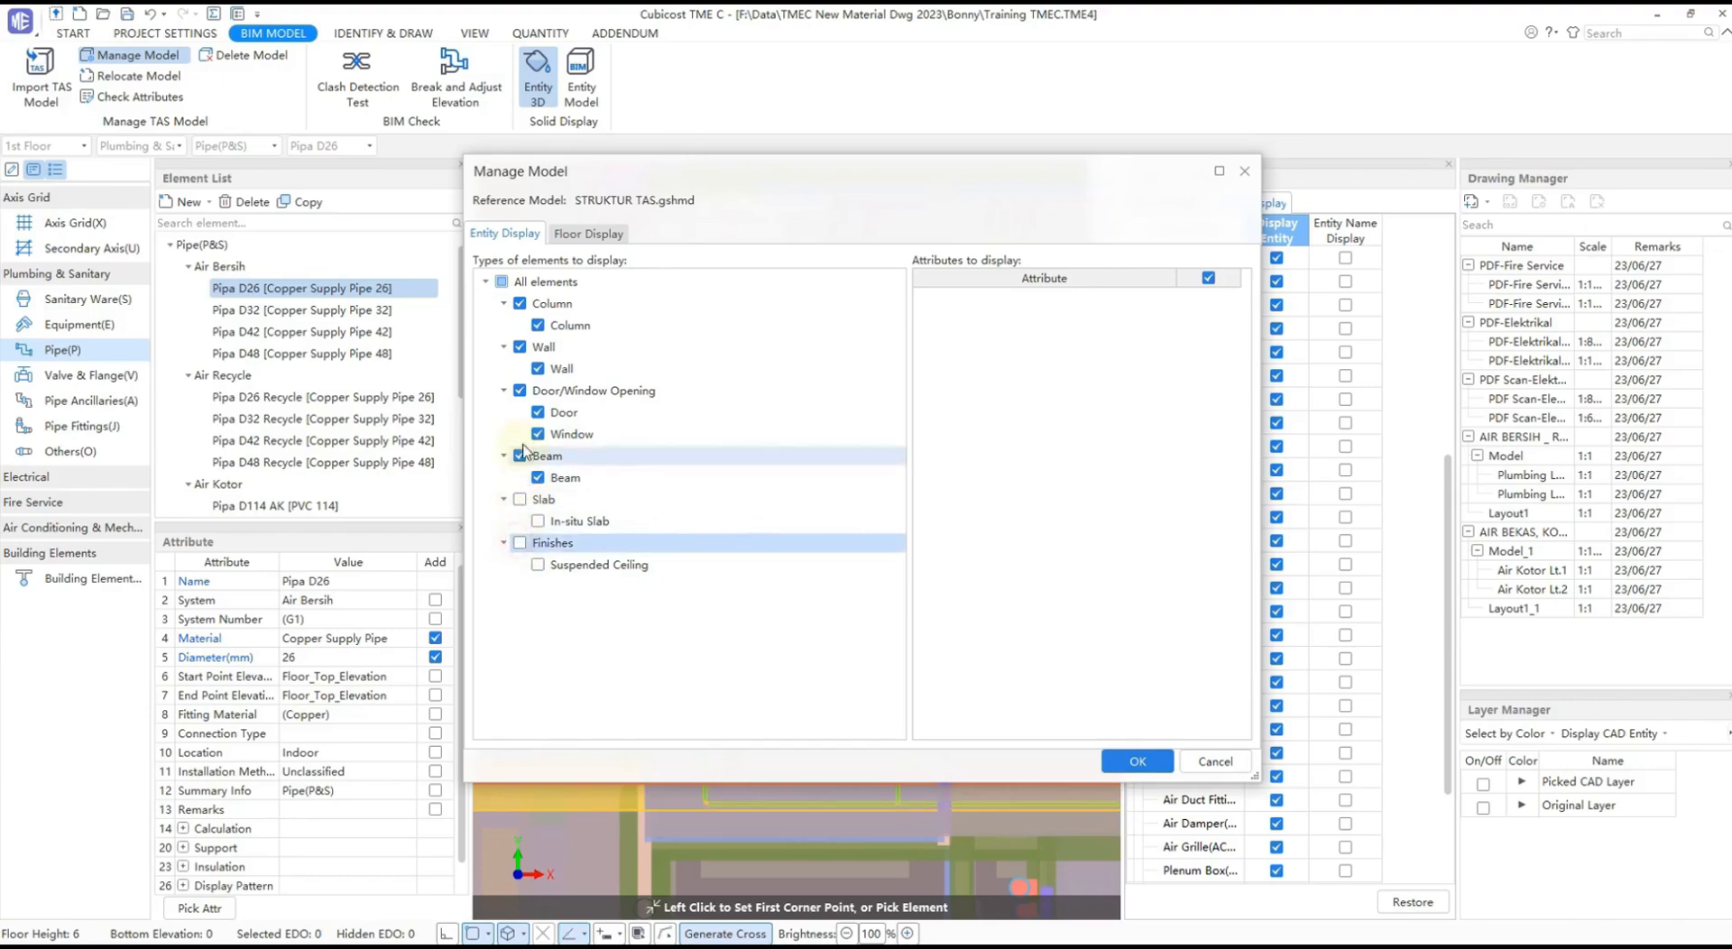
click(520, 389)
click(520, 347)
click(520, 303)
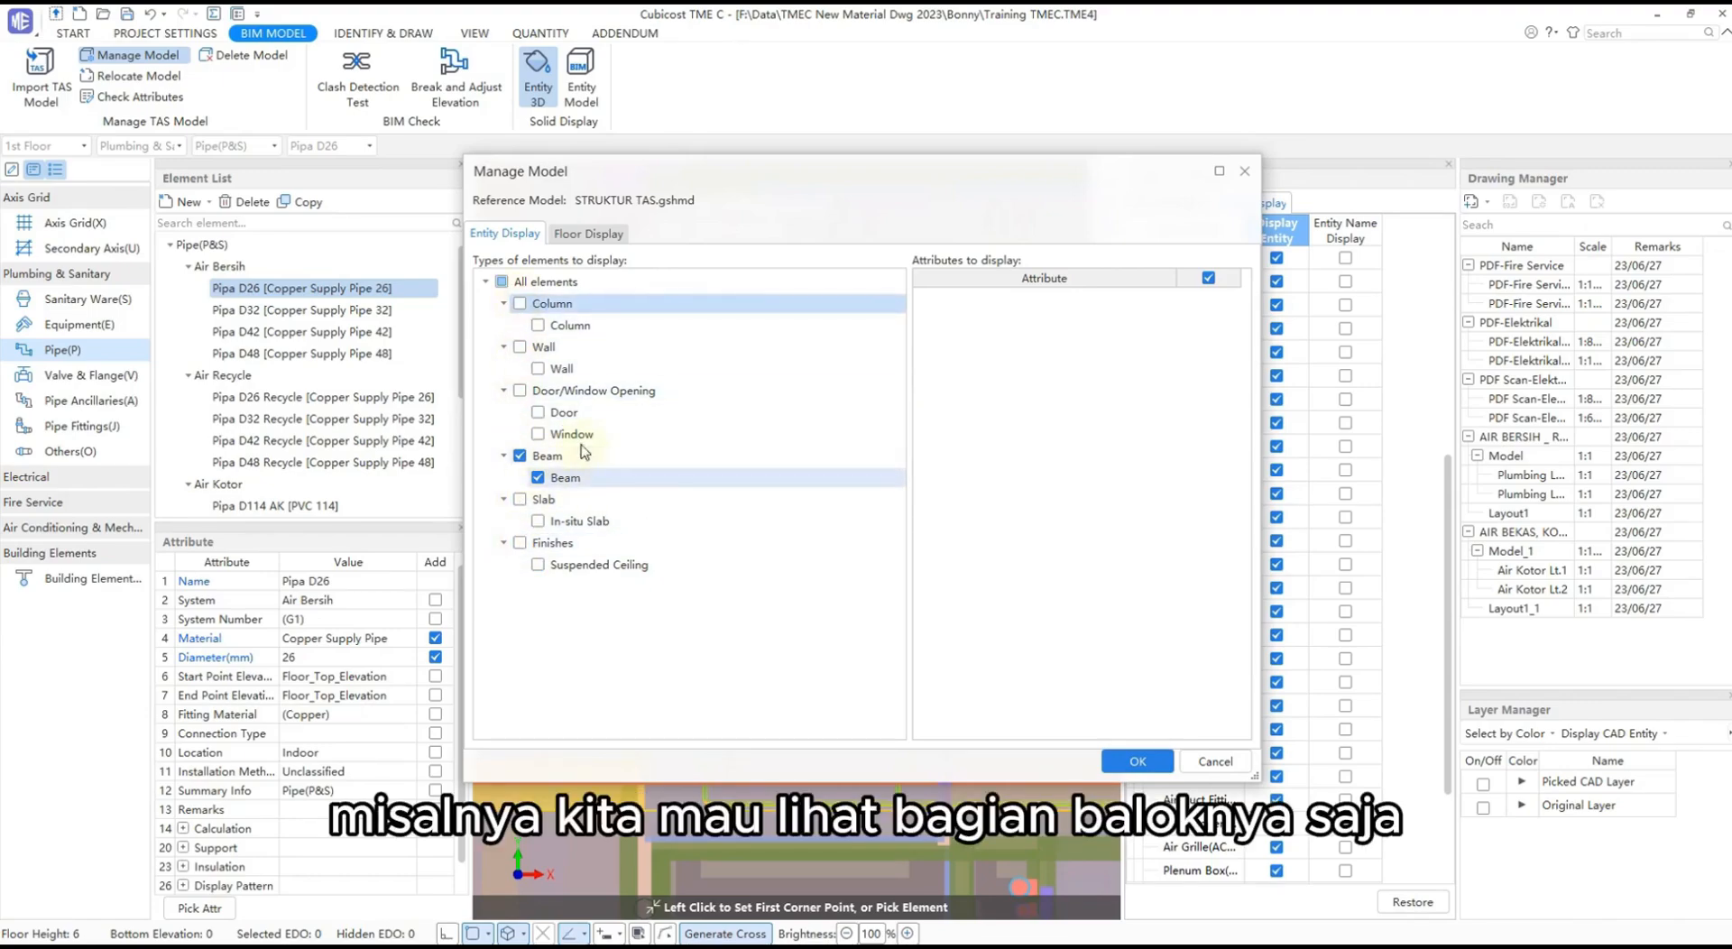
click(1138, 761)
scroll(994, 566, down, 2)
middle_drag(994, 567, 925, 574)
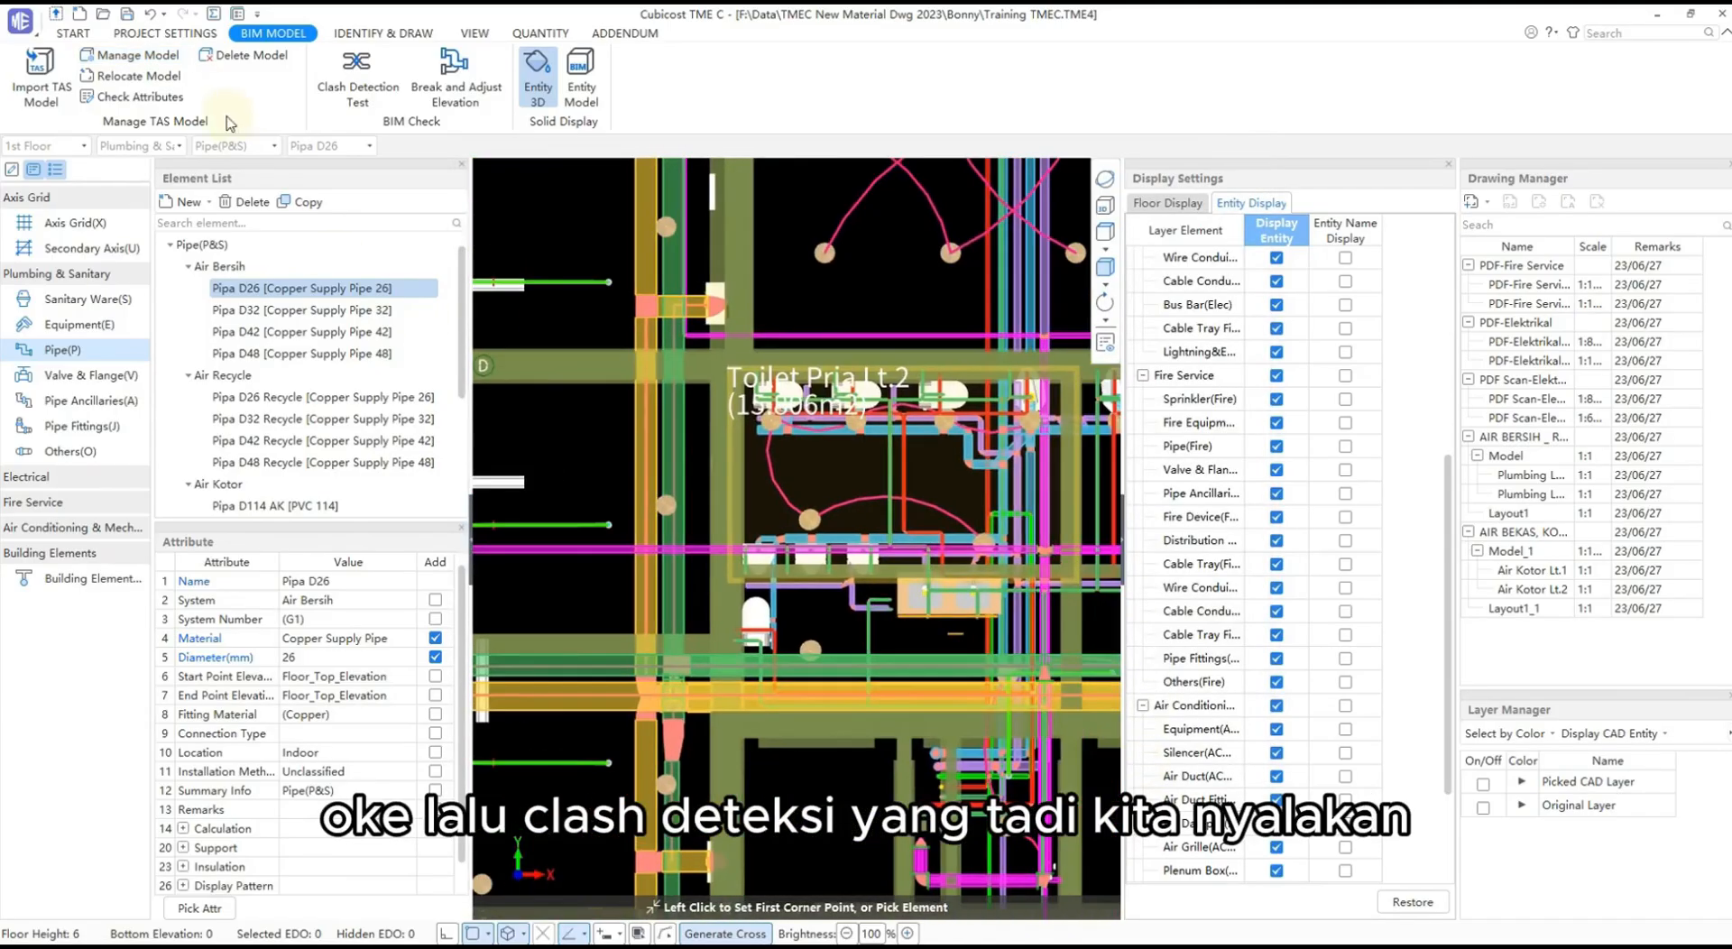
- Reopen the clash results, locate the Pipa D26/Beam clash in row 674, and view it in 3D
click(385, 78)
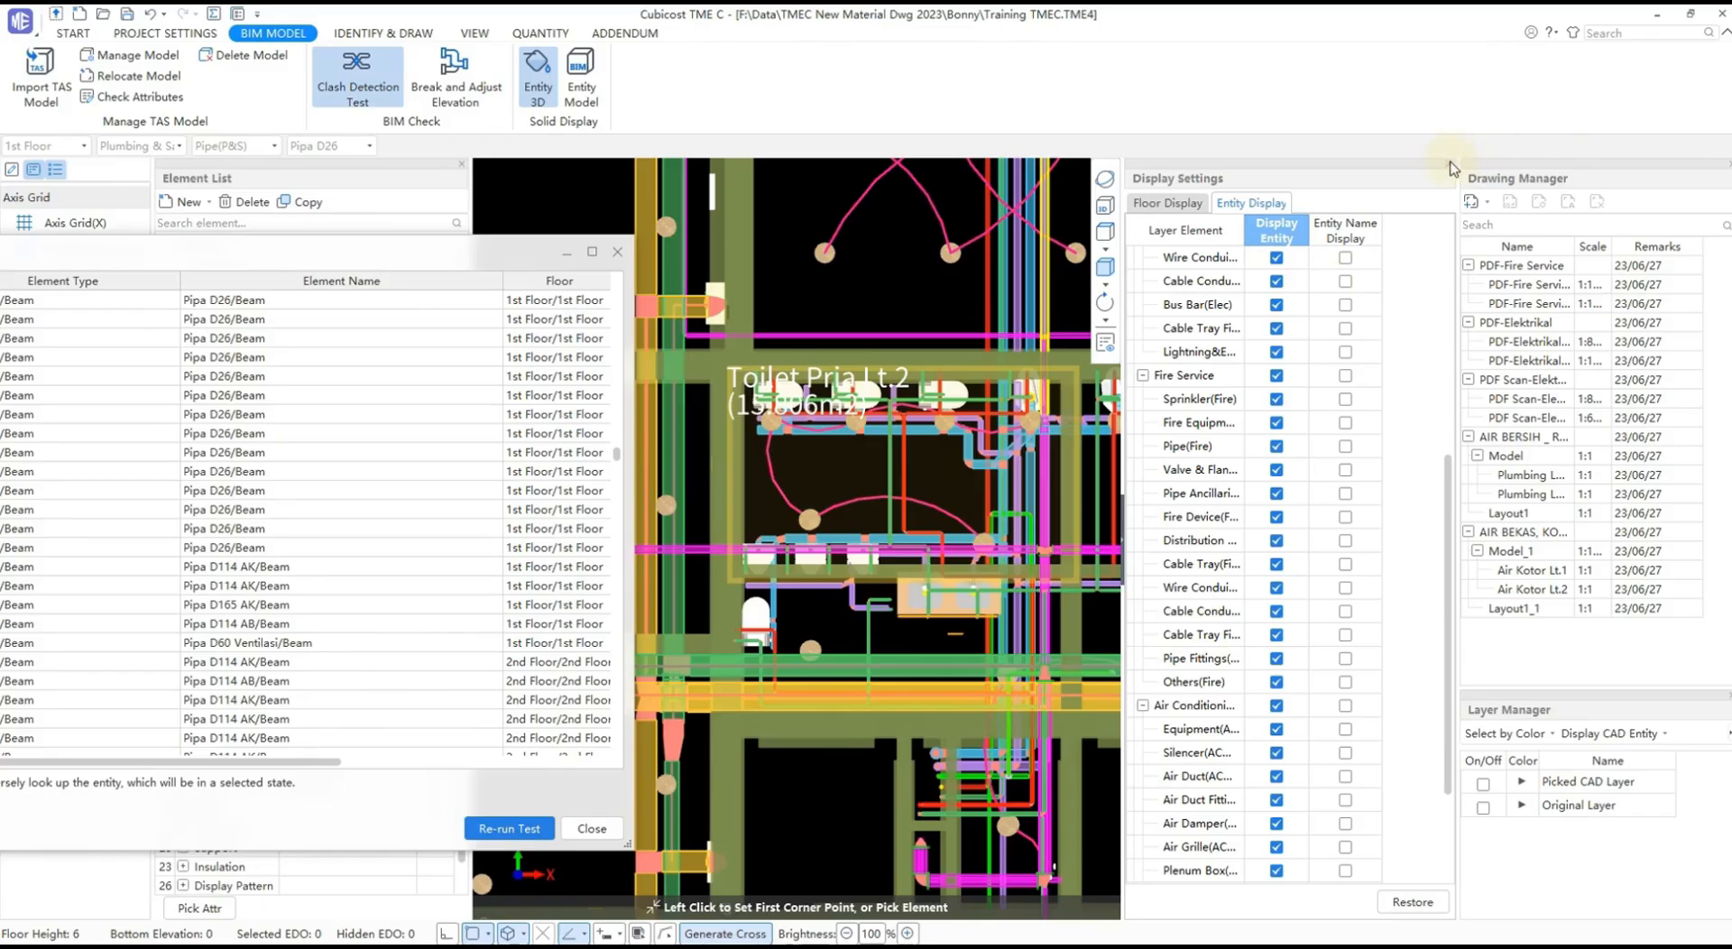
click(1452, 169)
double_click(338, 418)
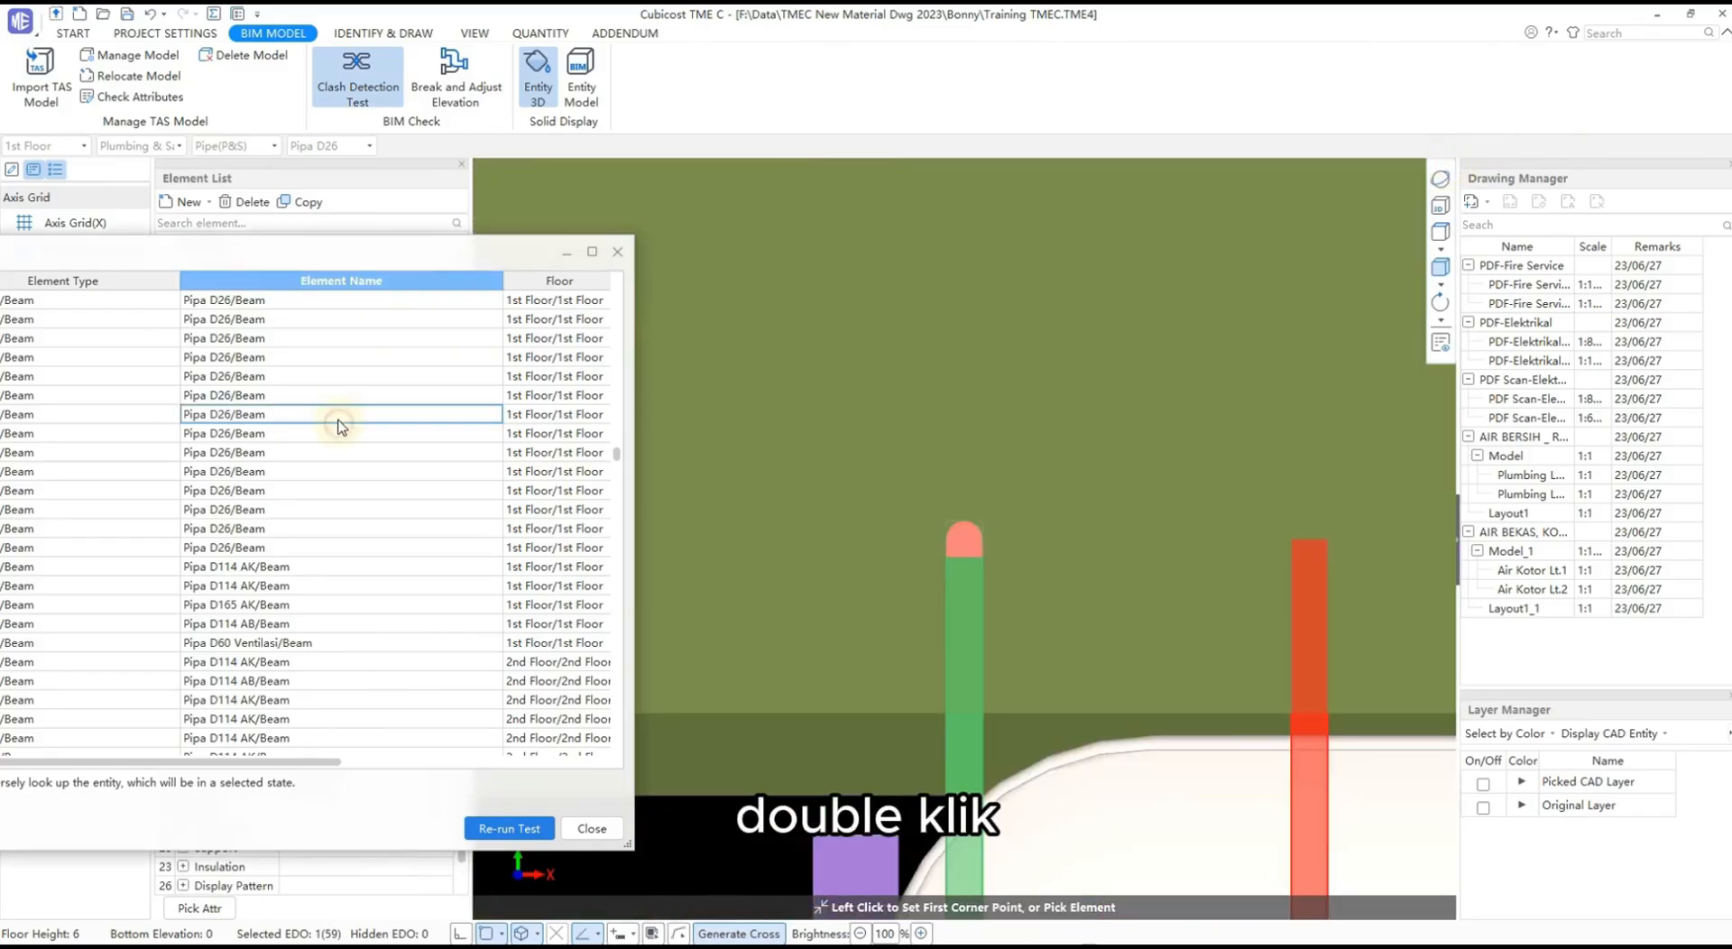
scroll(1020, 515, down, 3)
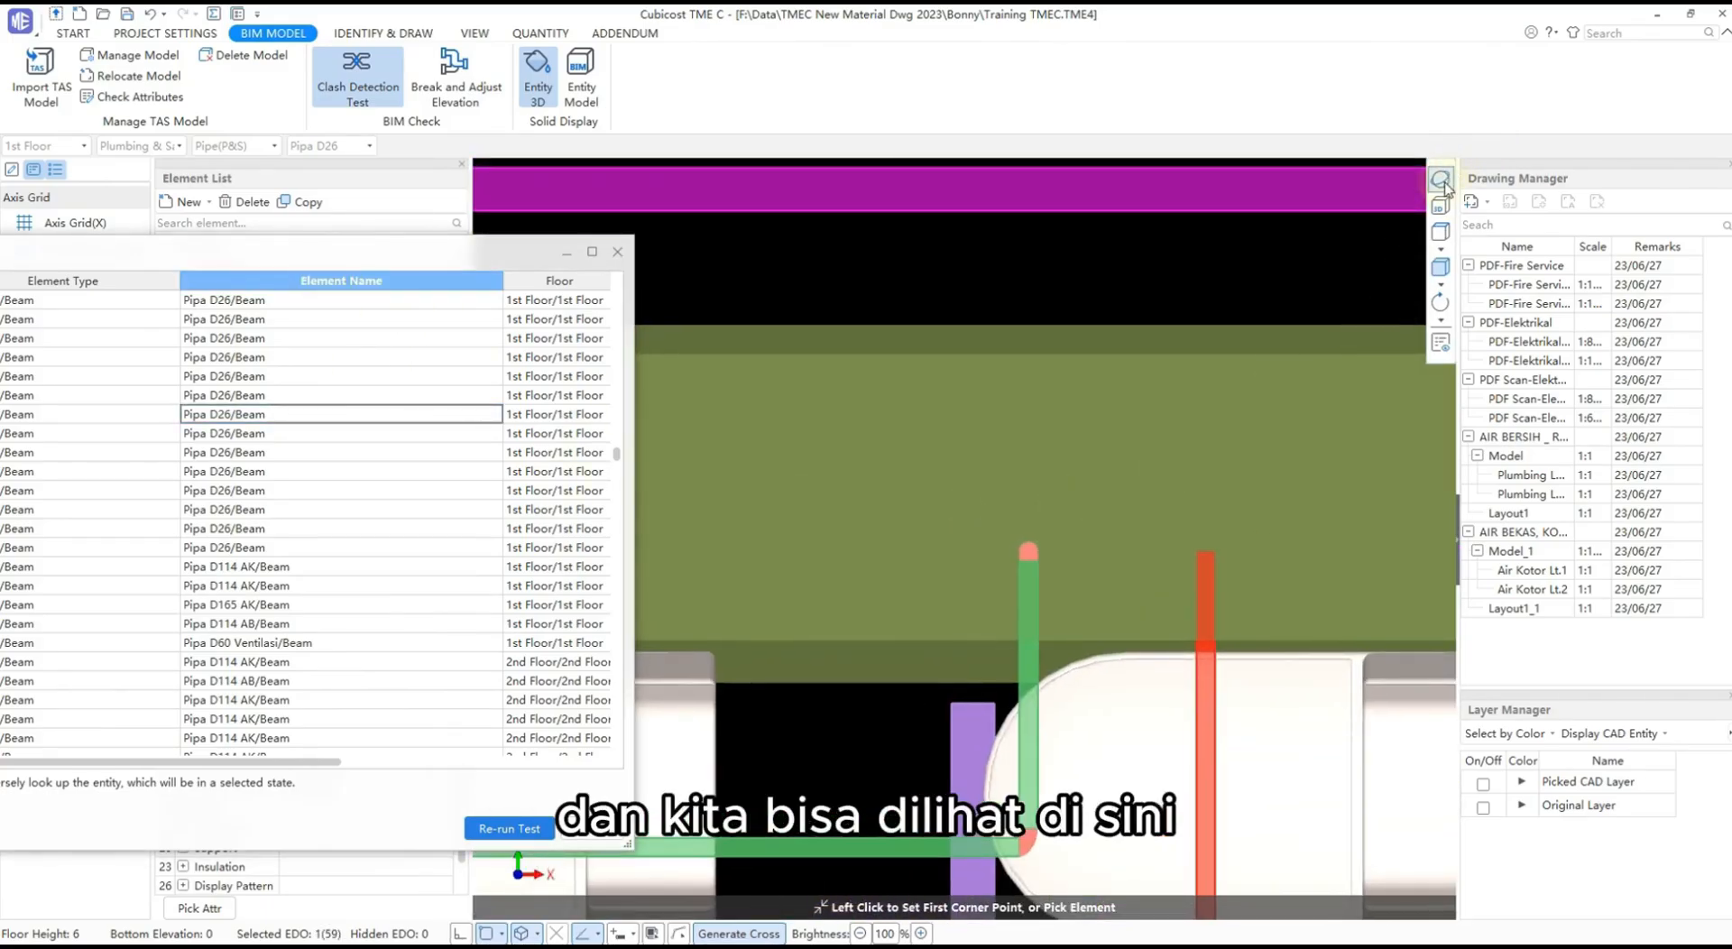
click(1445, 187)
drag(1026, 545, 1390, 350)
- Limit the floor display to the current floor and close the display settings
click(1441, 348)
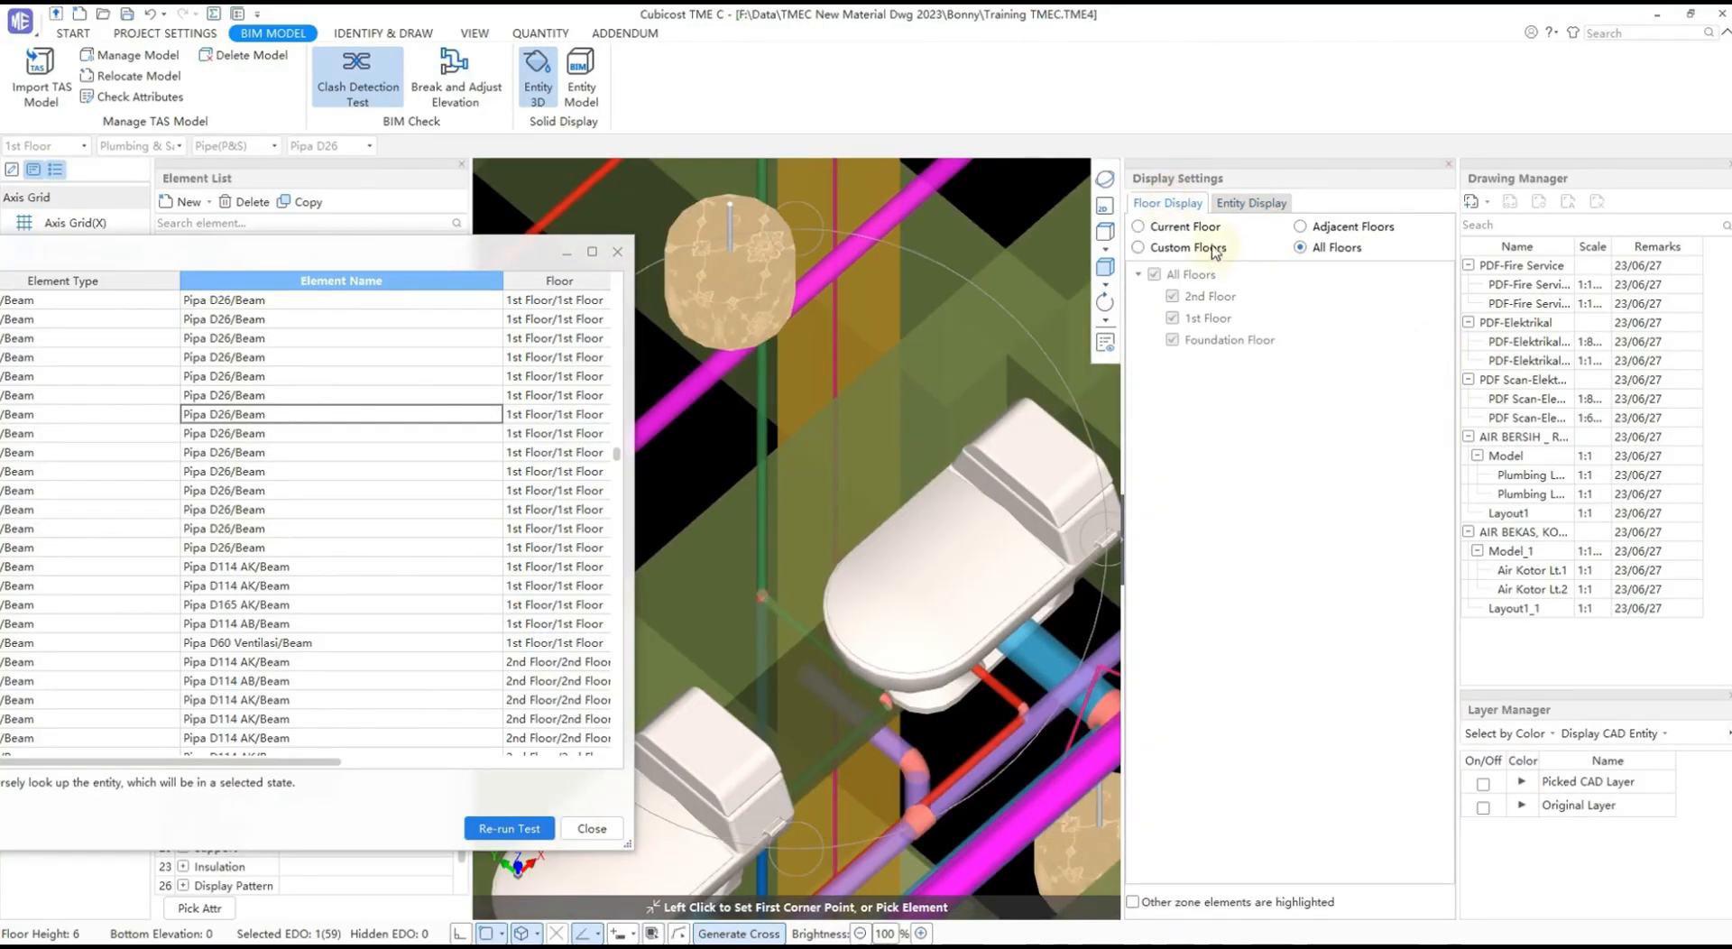
click(1189, 228)
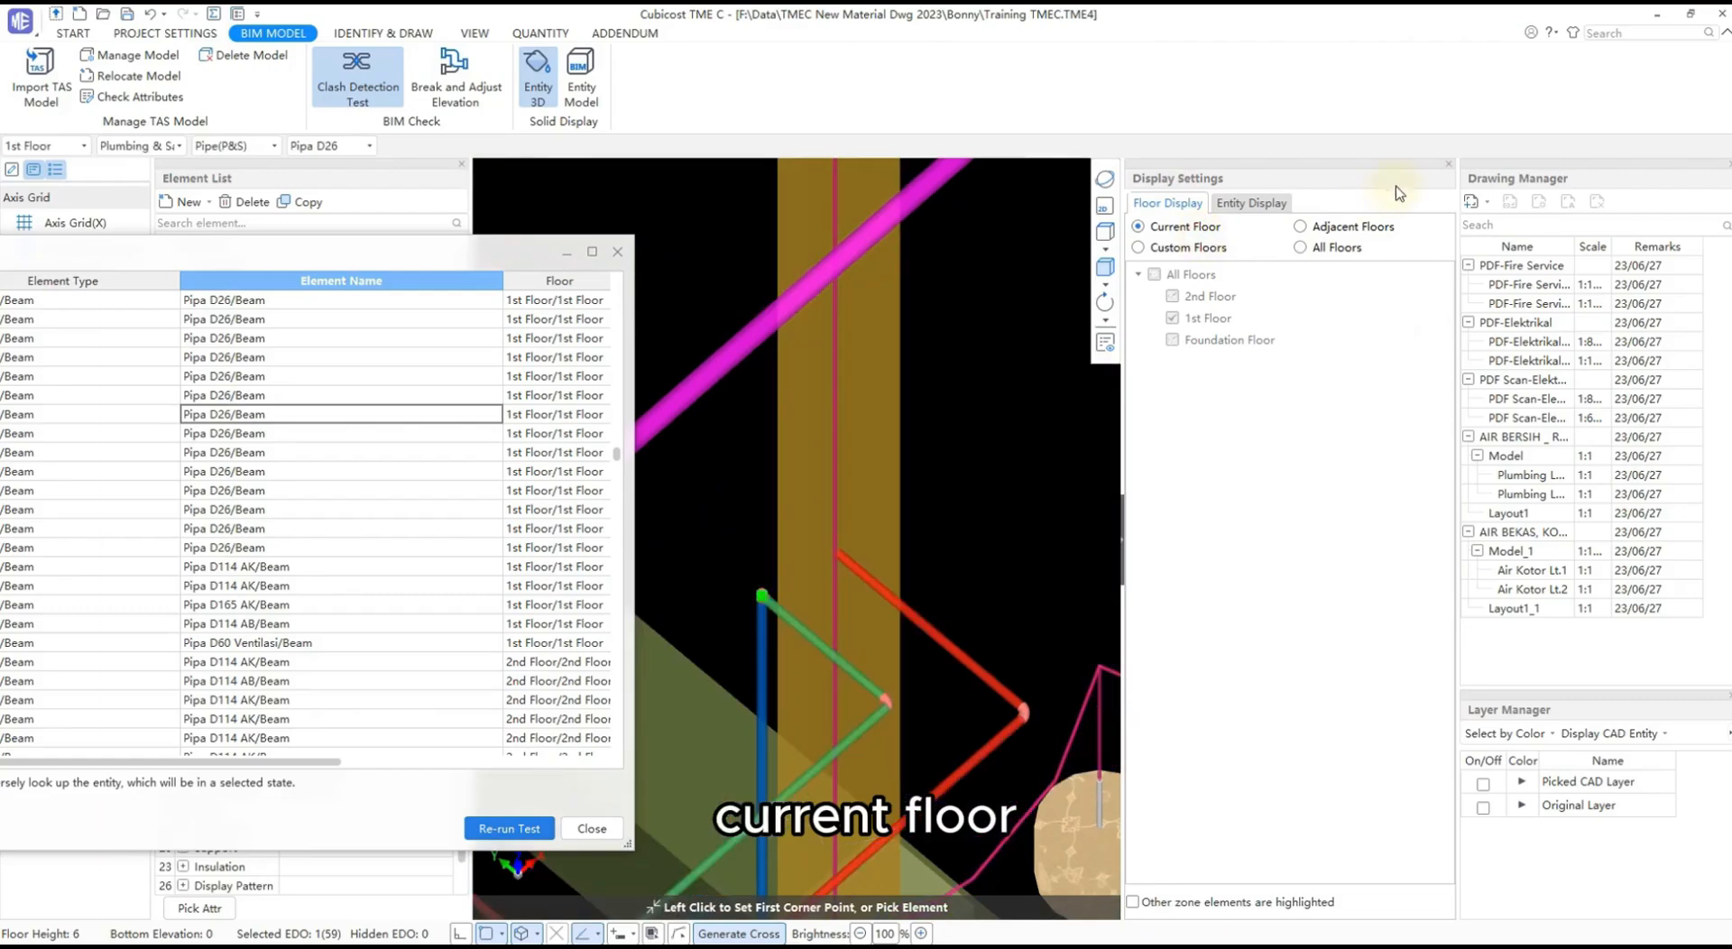
click(1448, 168)
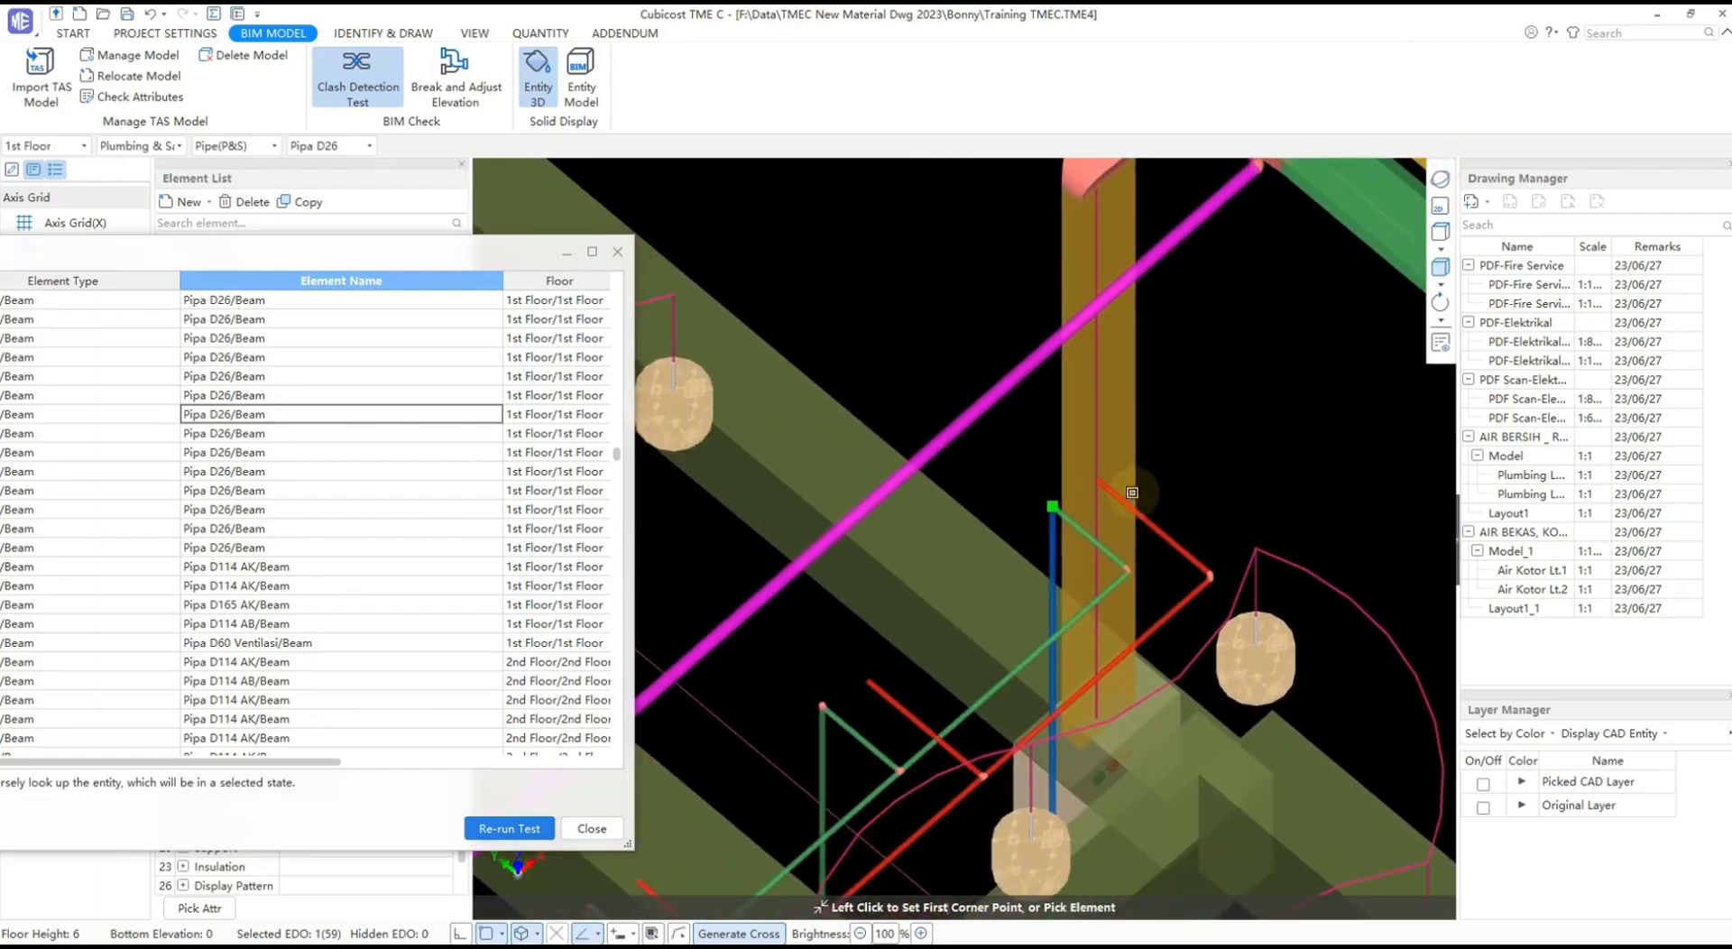
- Locate the same Pipa D26/Beam clash again and examine from several angles where the vertical pipe meets the beam
double_click(380, 414)
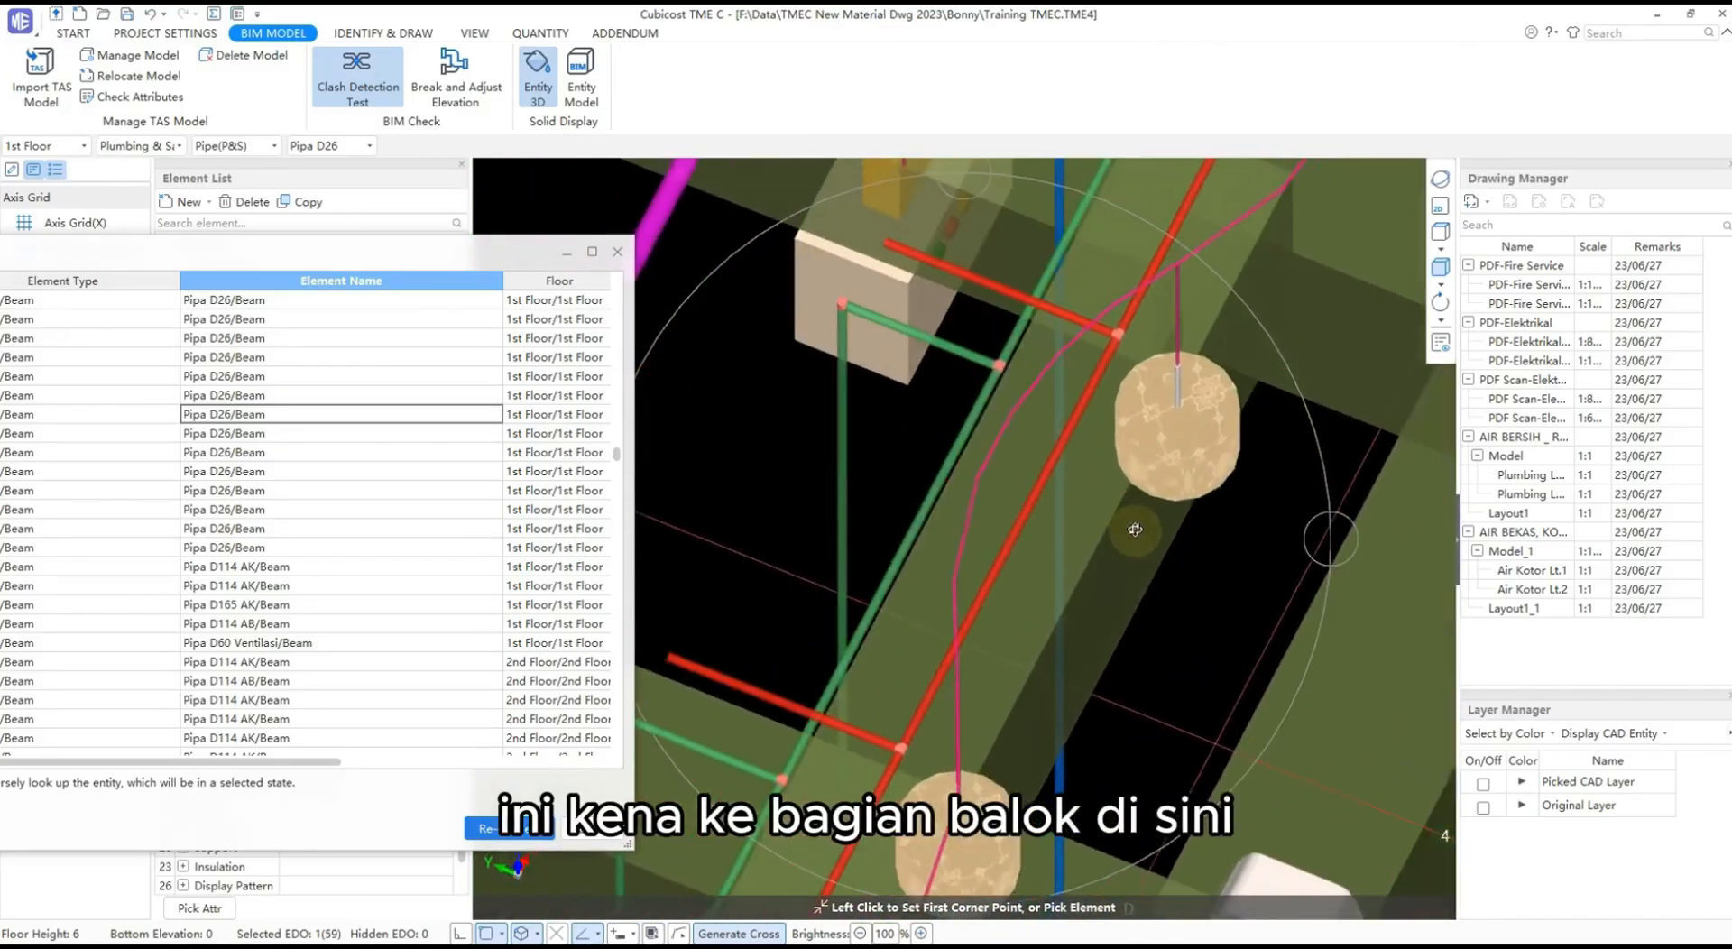
ctrl+drag(1032, 437, 973, 492)
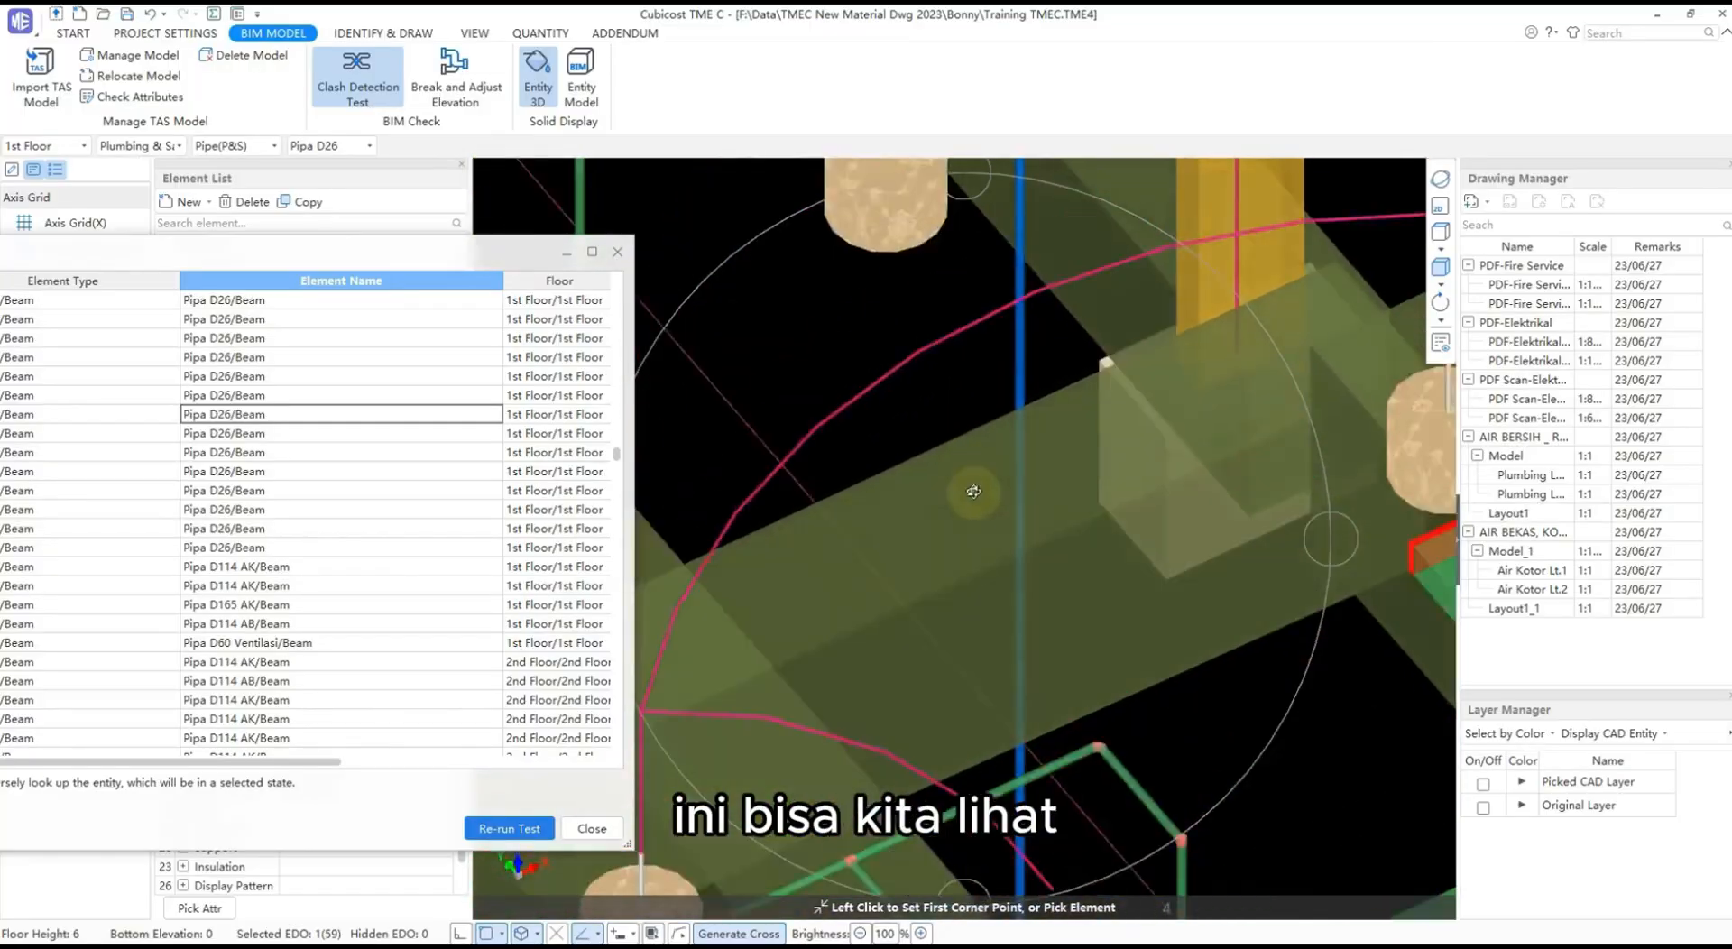
scroll(1020, 383, down, 3)
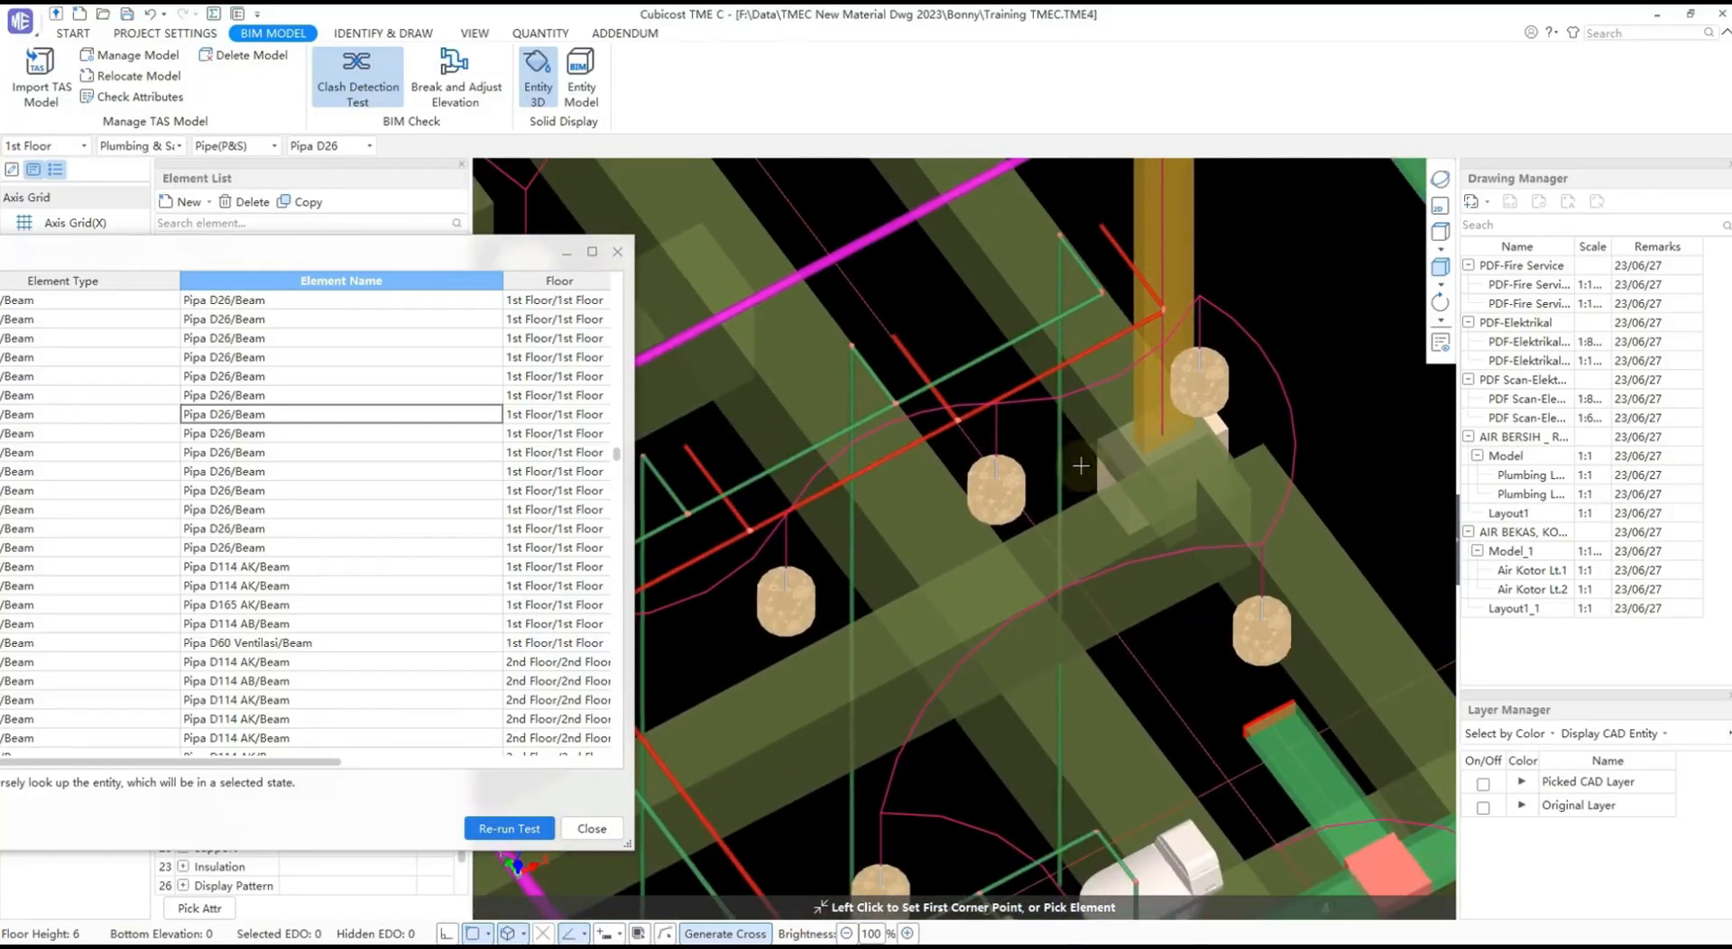
drag(1288, 280, 1068, 620)
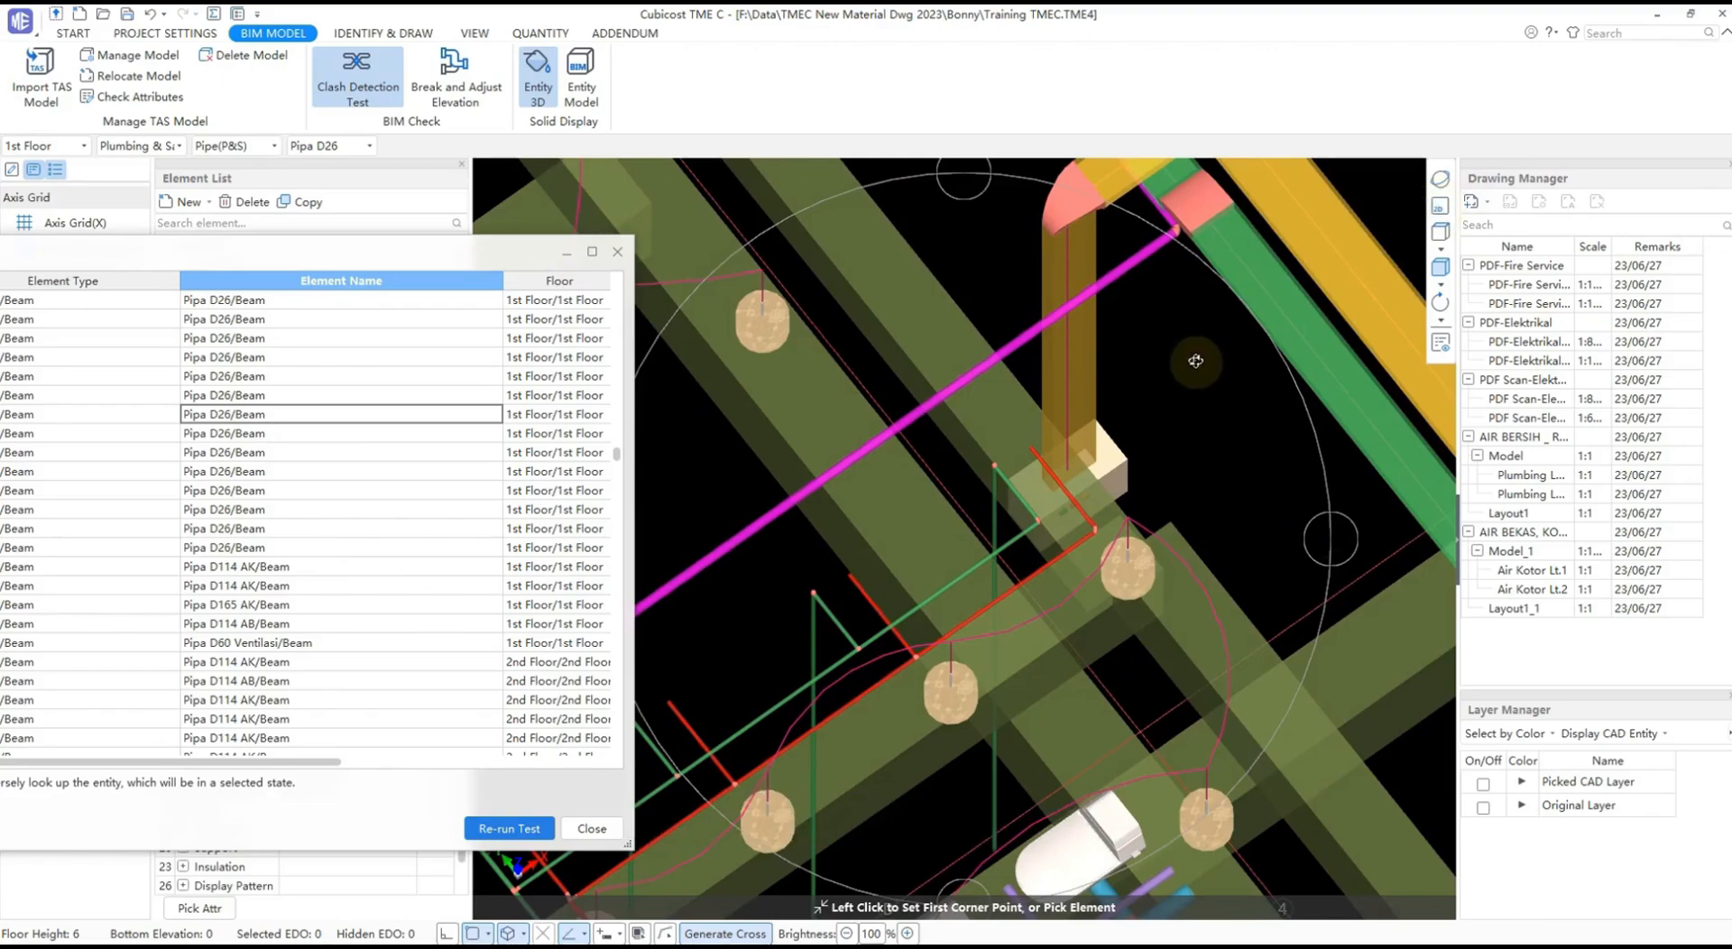
middle_drag(1037, 623, 1069, 523)
scroll(1069, 522, up, 2)
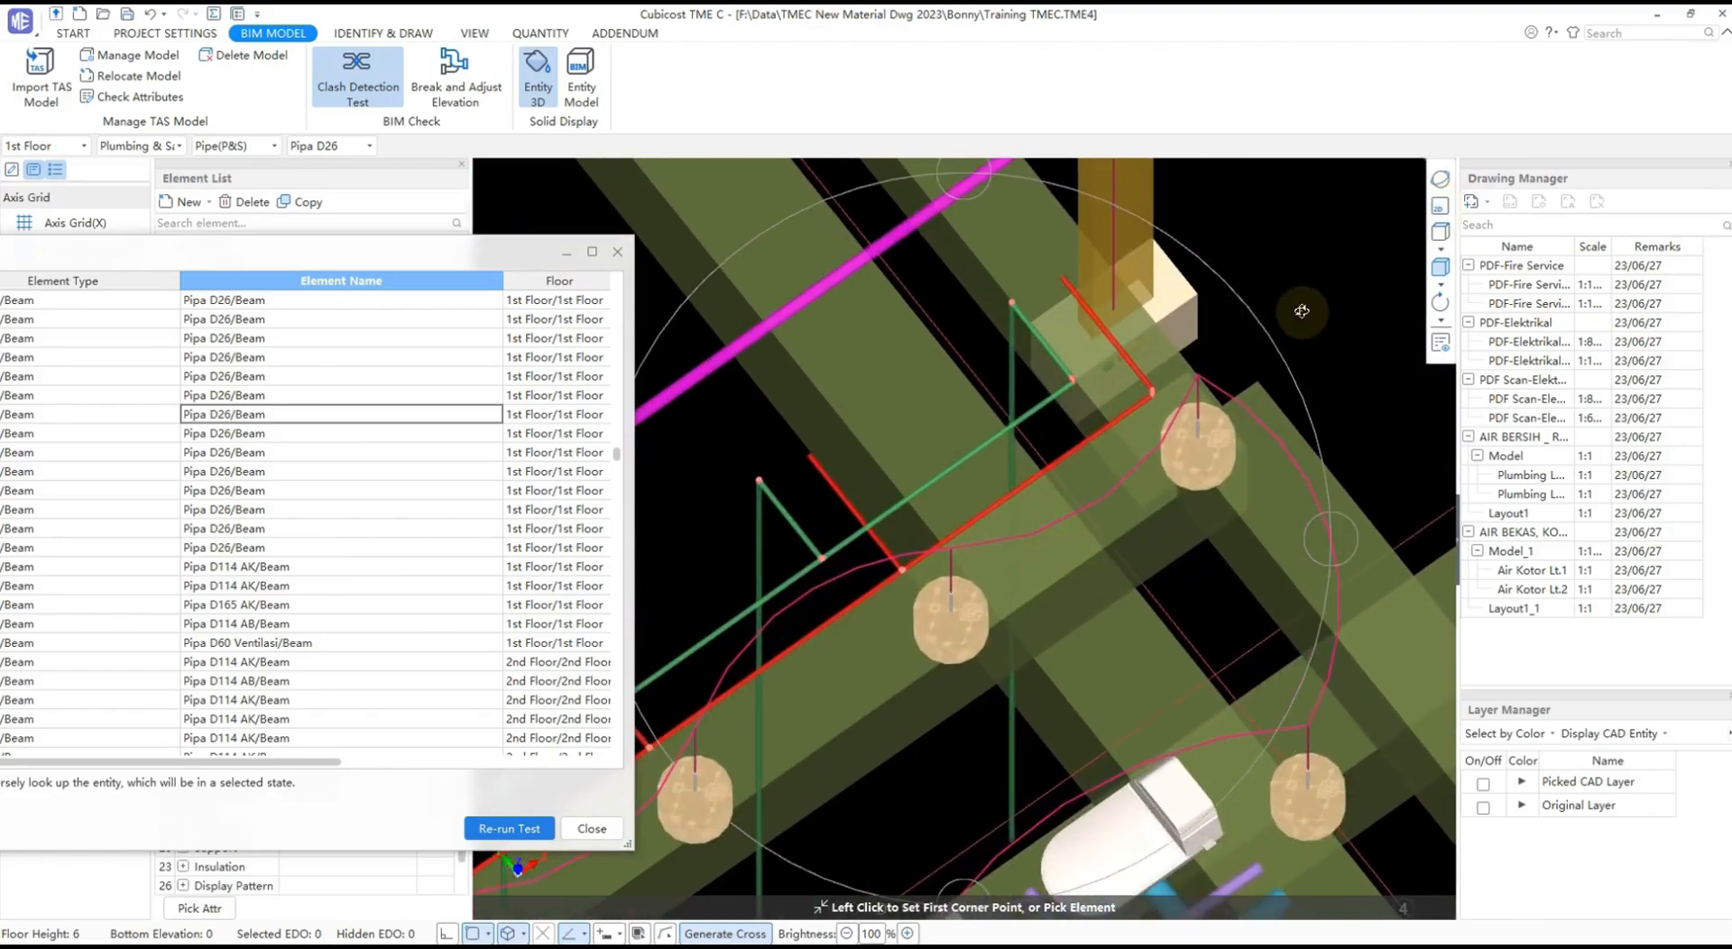
- Return to the plan view and stretch the vertical Pipa D26 from inside the beam back along its branch to the beam's edge
click(1441, 205)
scroll(1058, 509, up, 5)
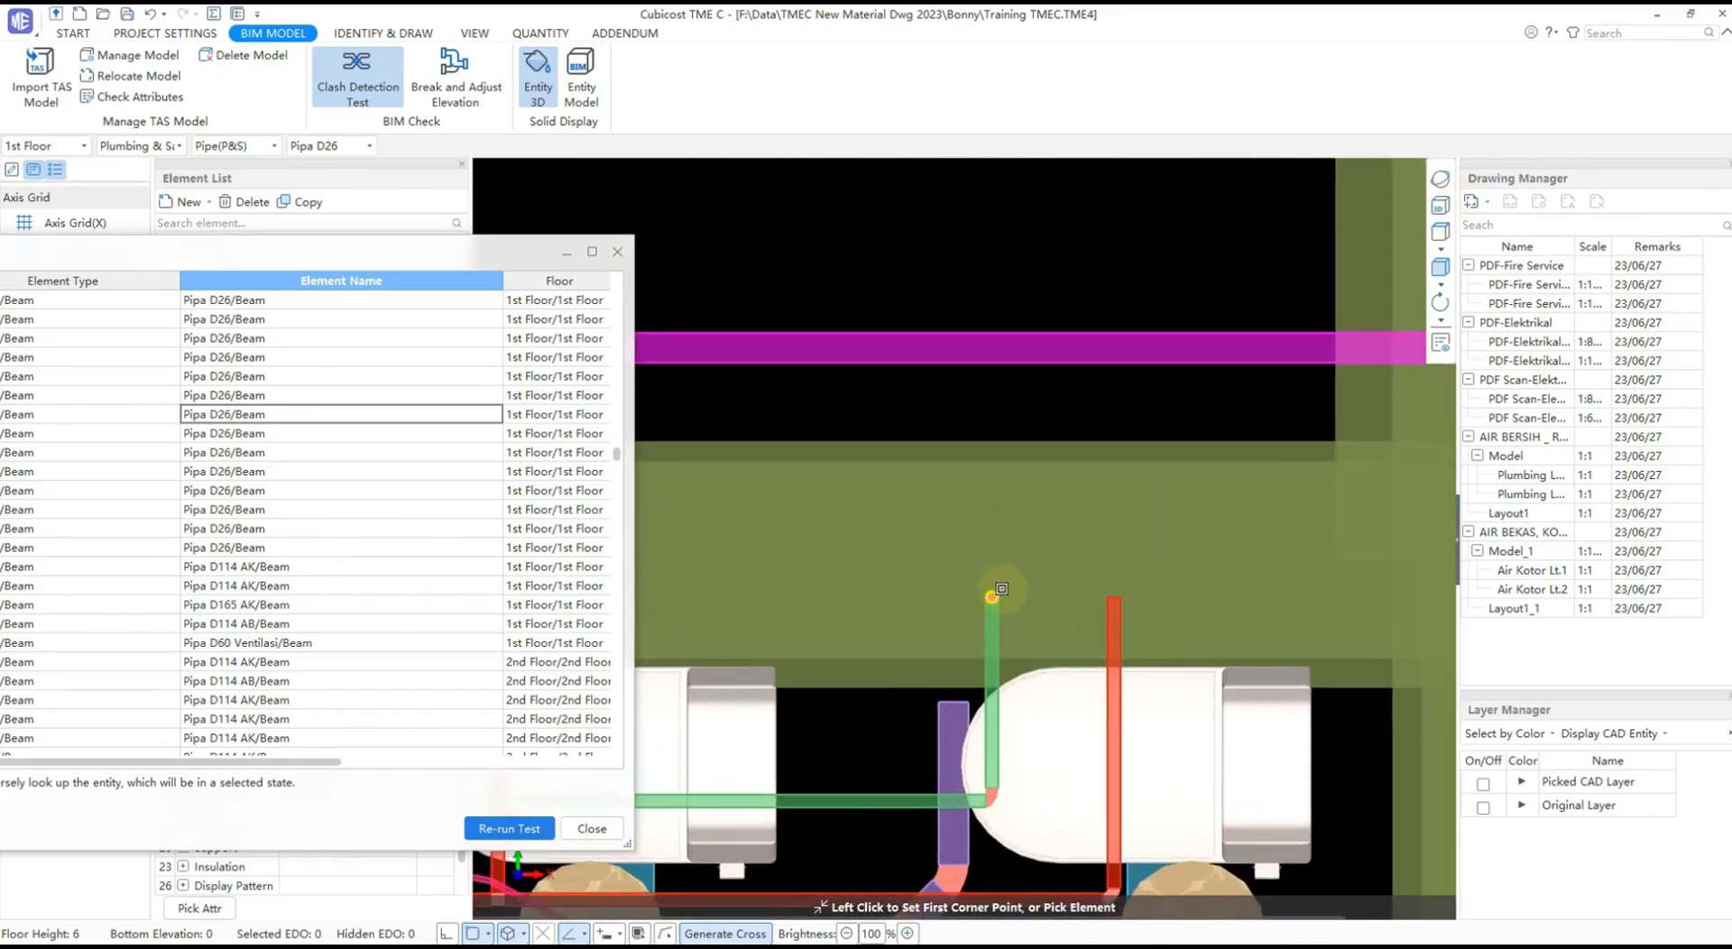
click(1001, 606)
middle_drag(1007, 620, 1001, 536)
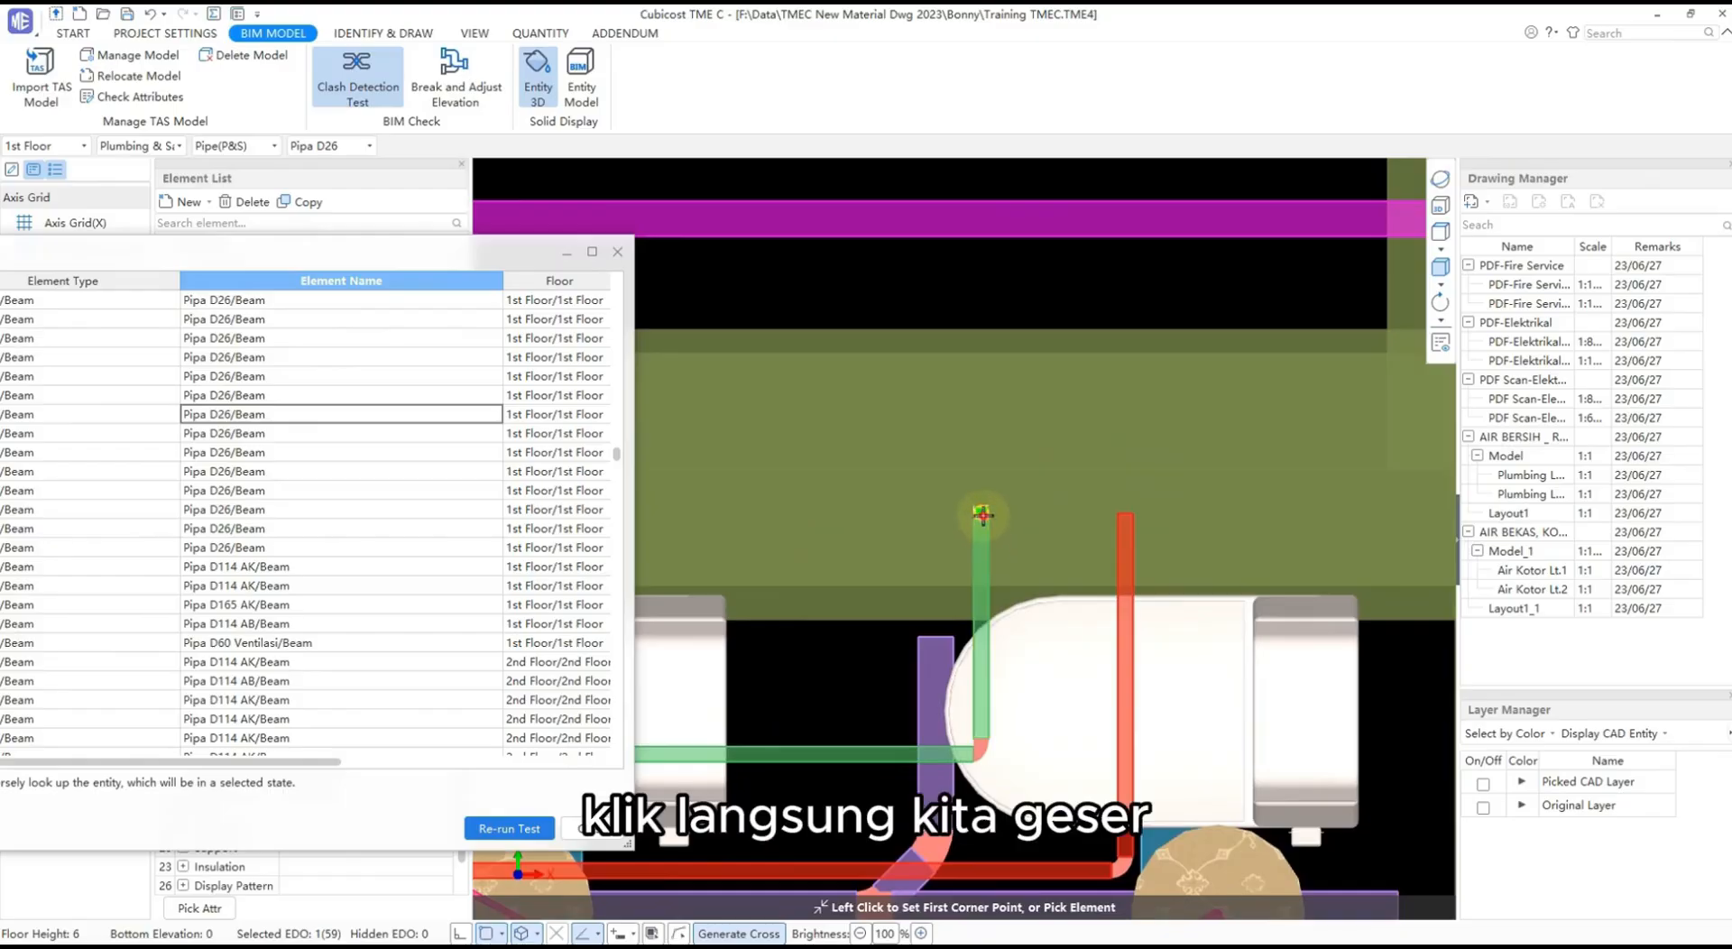
click(981, 514)
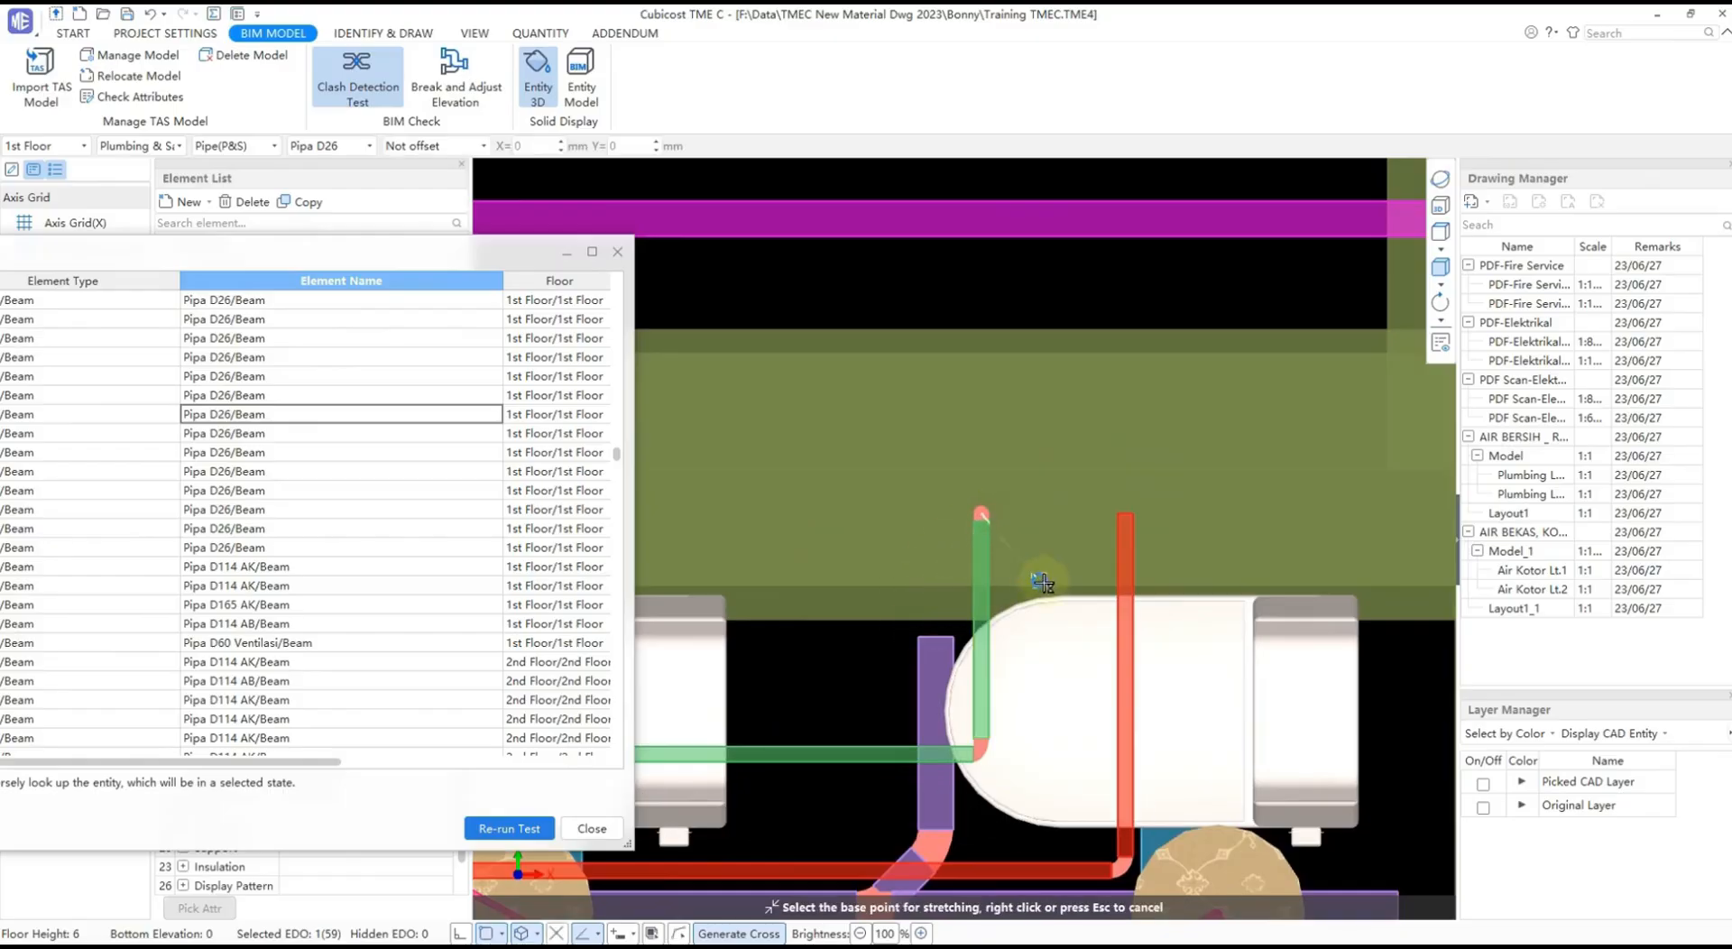
scroll(1054, 501, down, 2)
scroll(993, 523, up, 2)
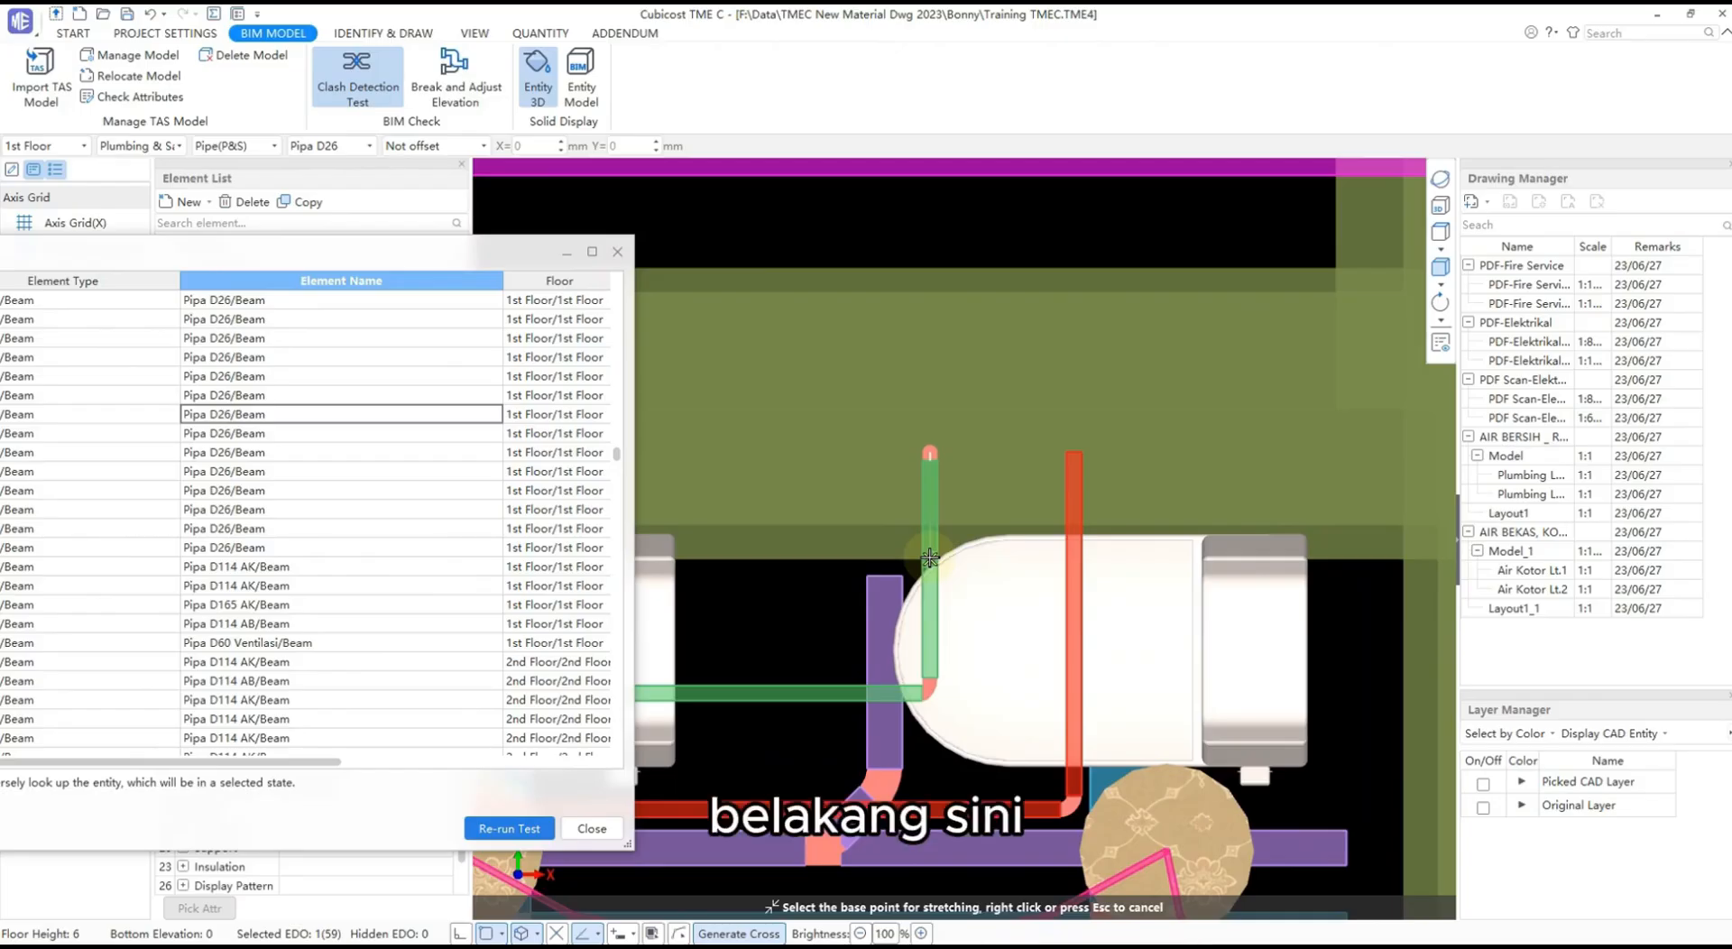
right_click(936, 521)
right_click(930, 518)
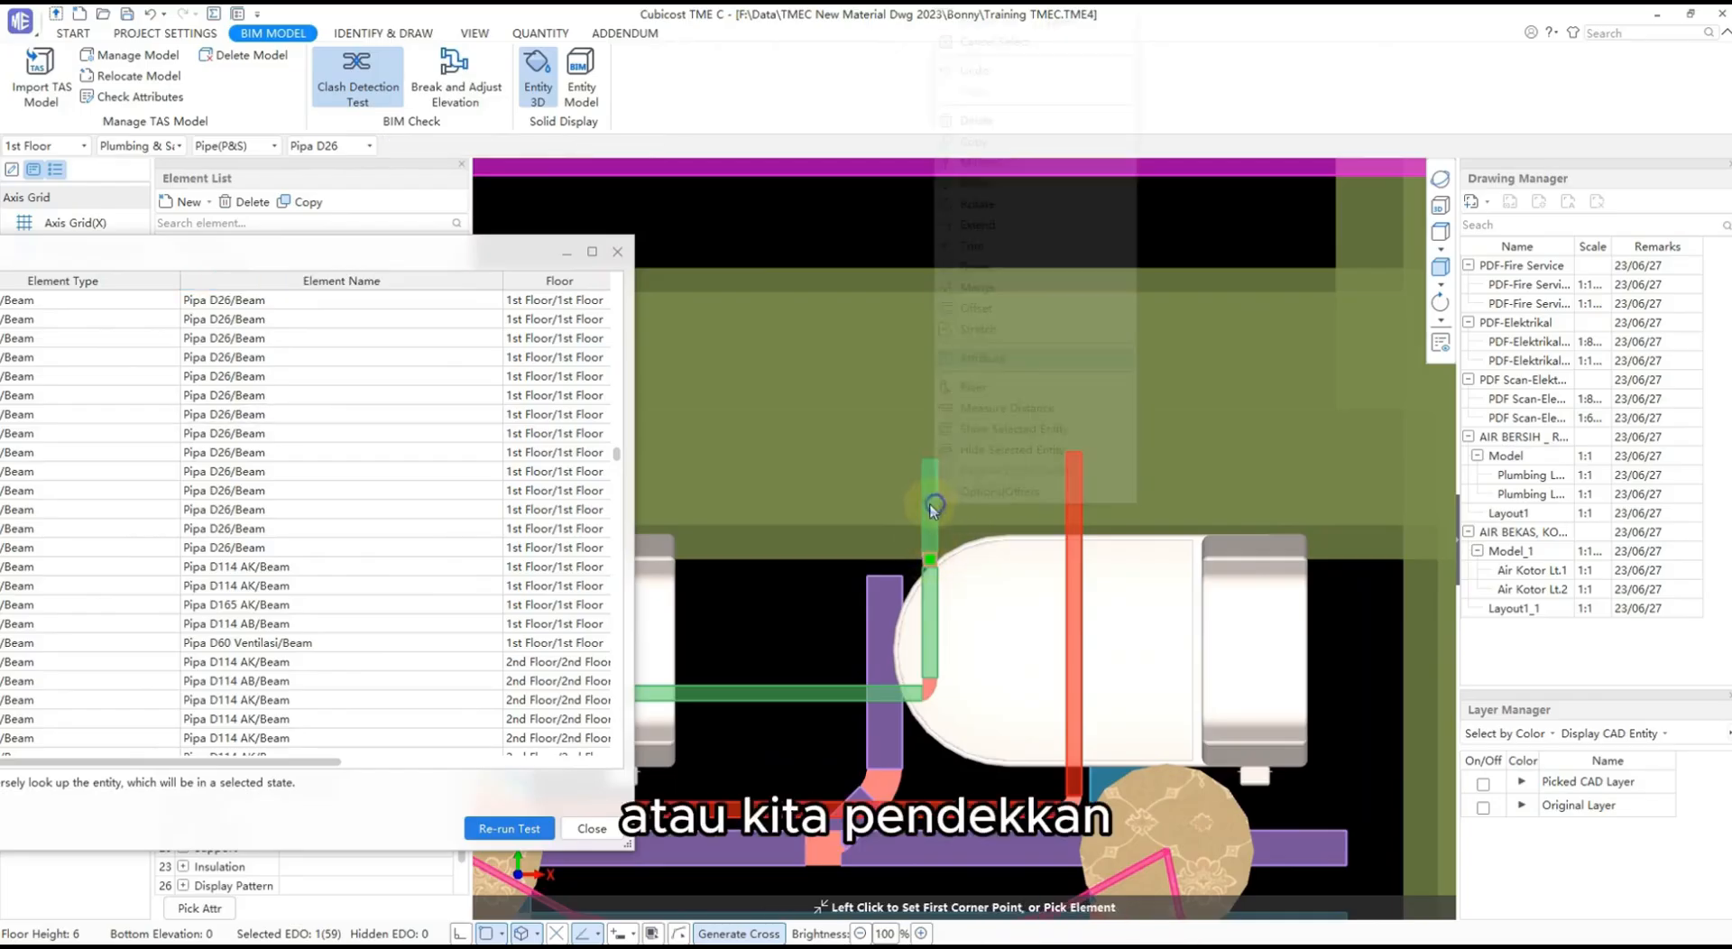
- Delete the leftover short pipe segment that overlaps the beam
click(931, 517)
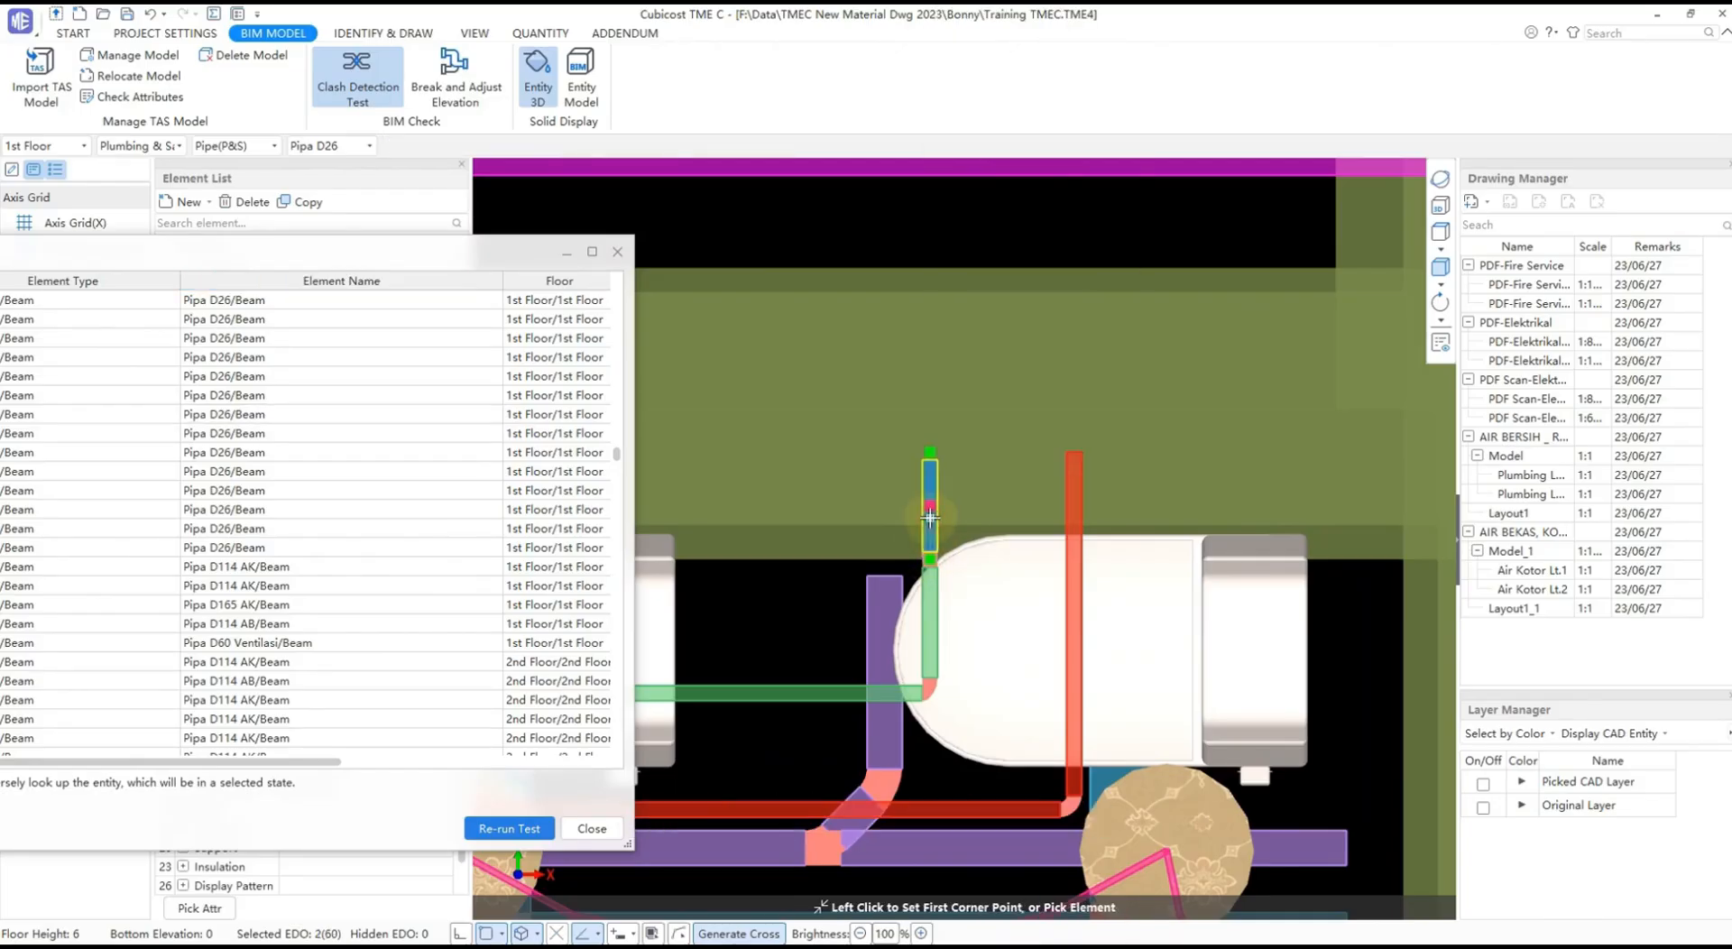
key(Delete)
scroll(978, 533, up, 1)
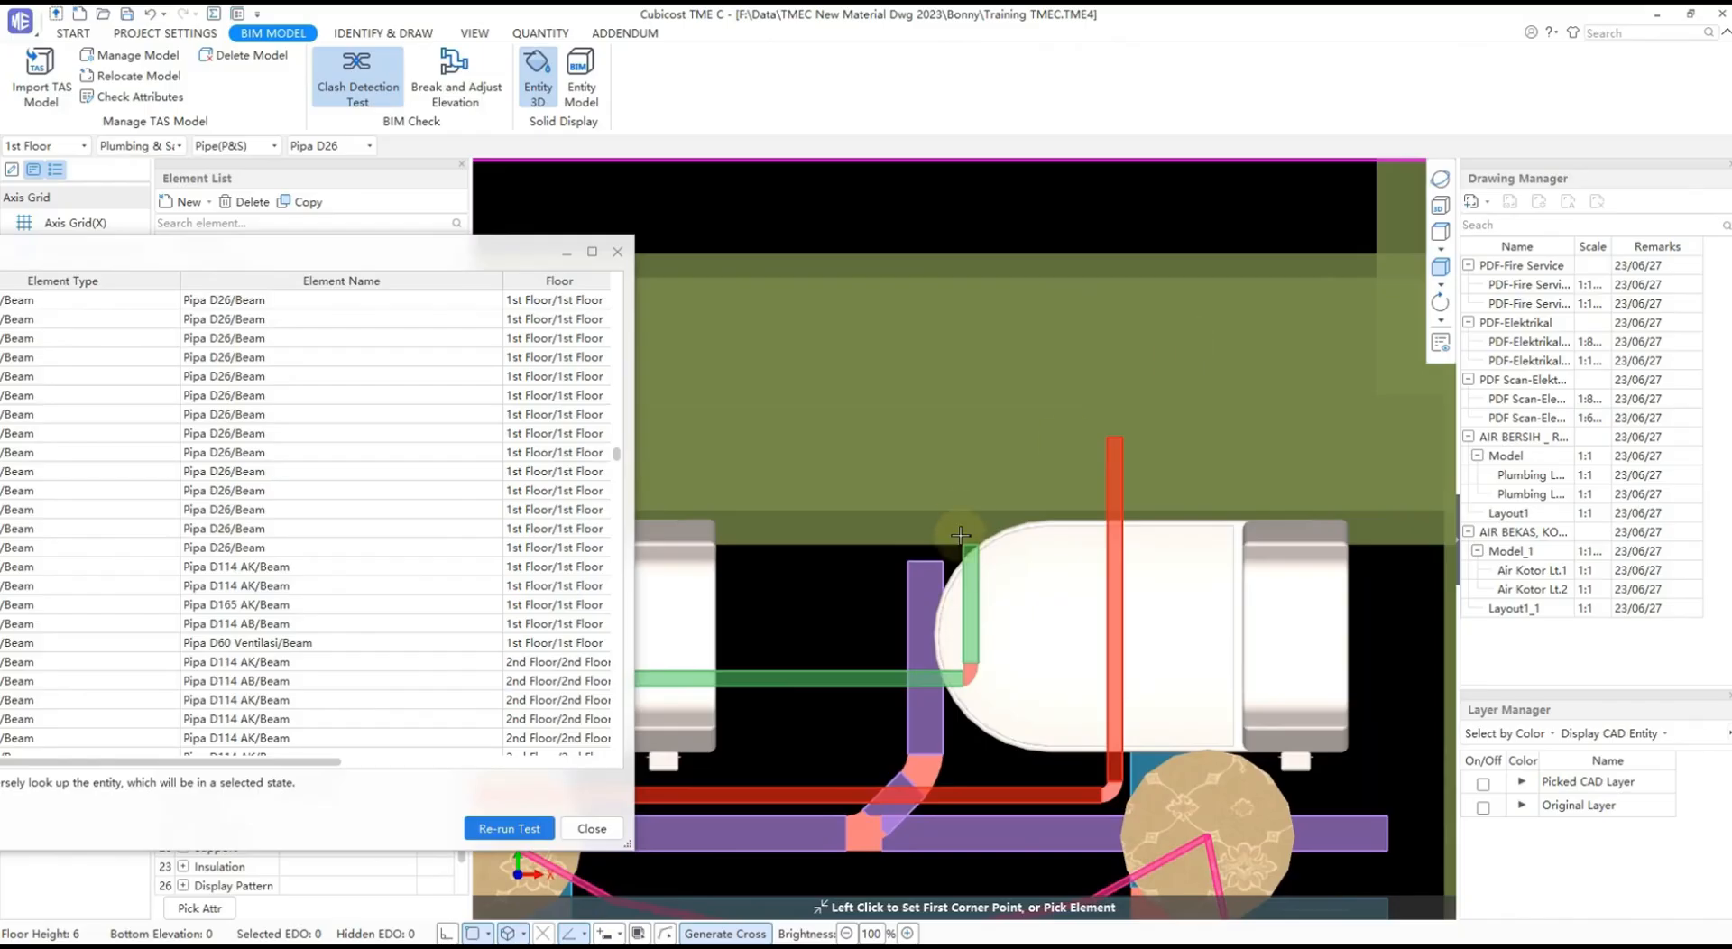
- Undo the deletion of the short Pipa D26 segment that overlaps the beam
scroll(959, 538, up, 1)
scroll(959, 538, down, 1)
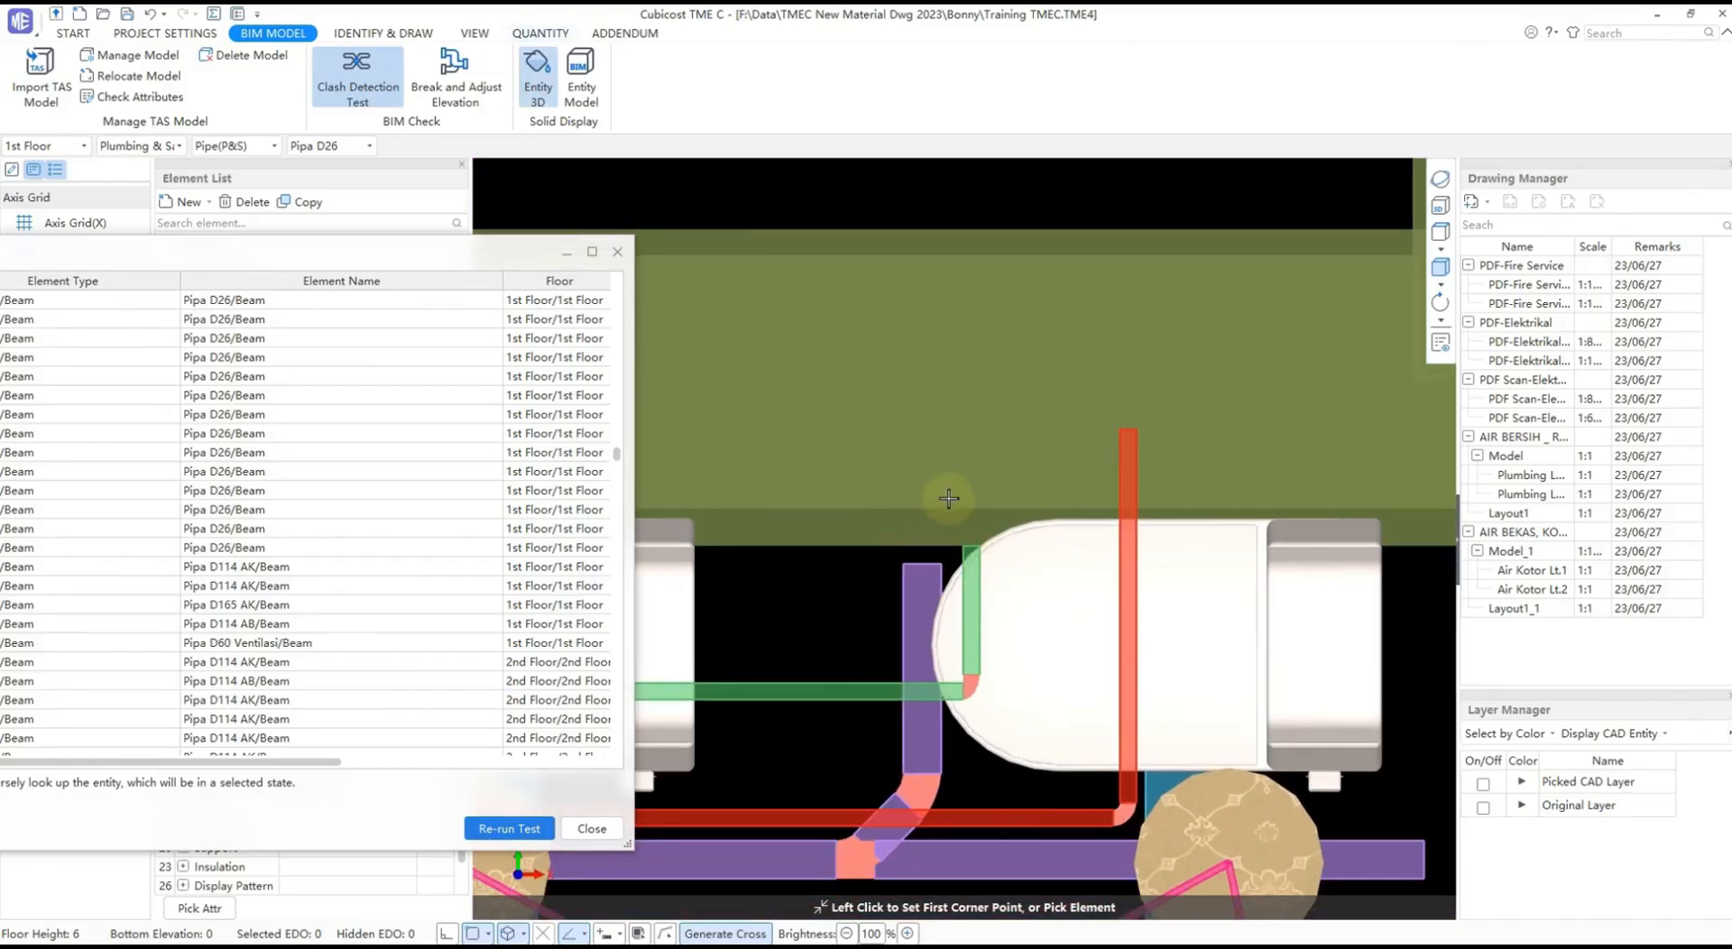
key(ctrl+z)
scroll(1012, 492, up, 1)
scroll(1013, 492, up, 1)
key(Escape)
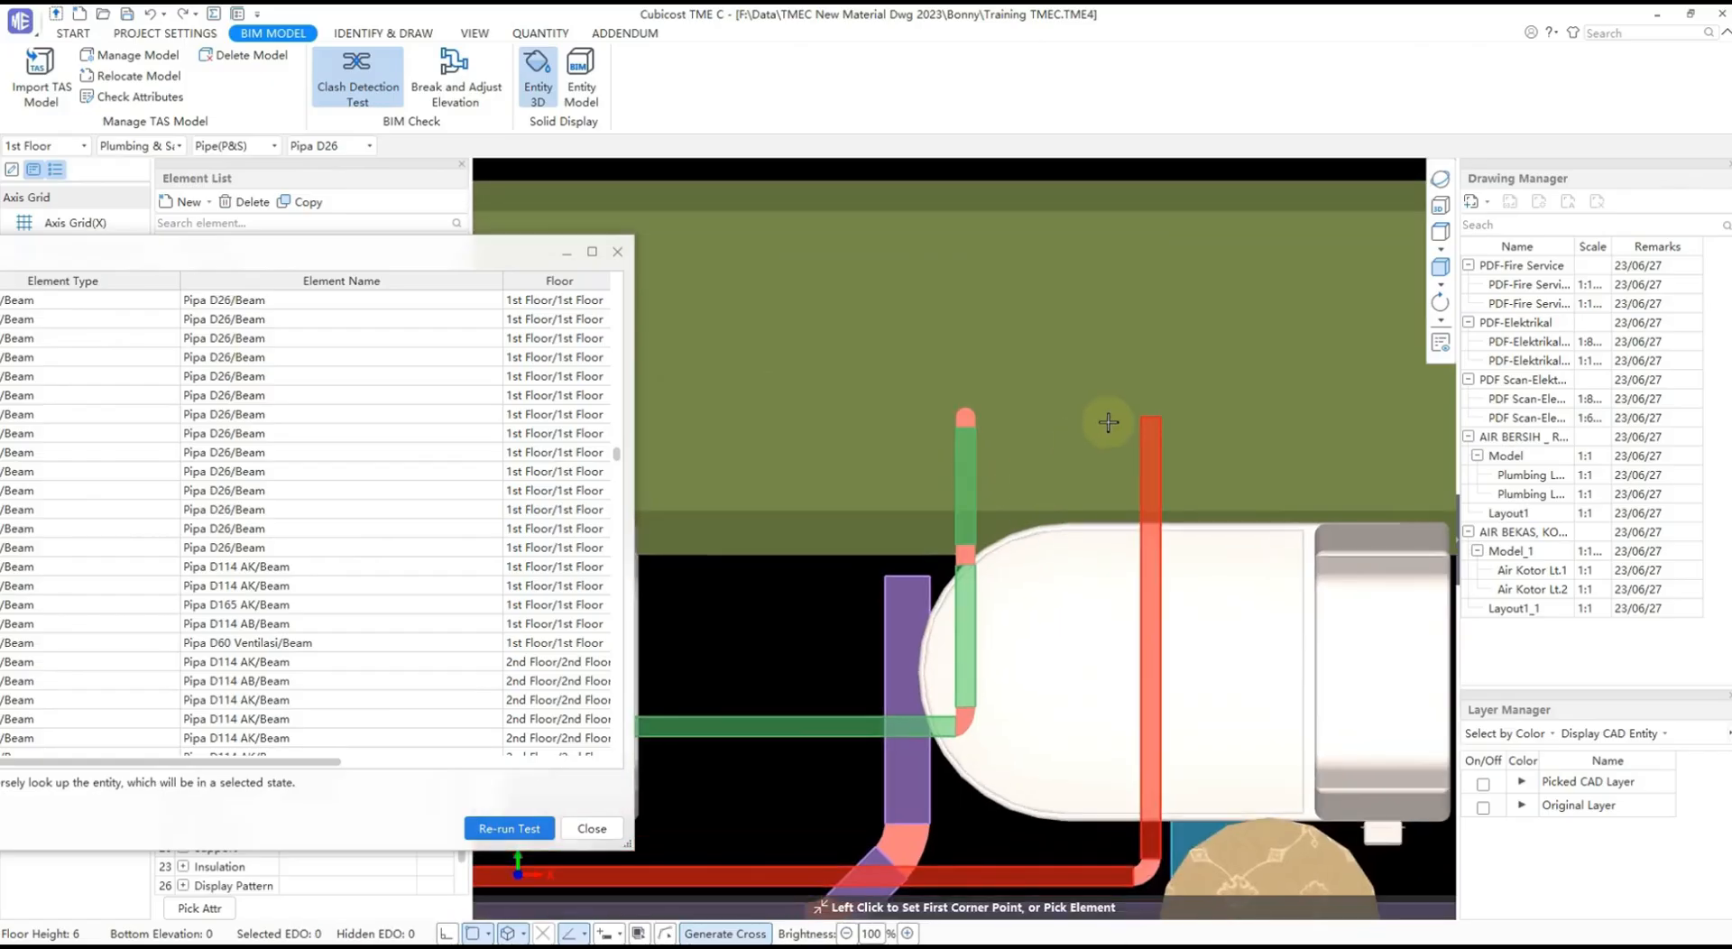
- In a tilted 3D view, pick the short Pipa D26 segment running into the beam and delete it
click(1440, 202)
drag(1143, 434, 1009, 370)
click(990, 315)
right_click(993, 312)
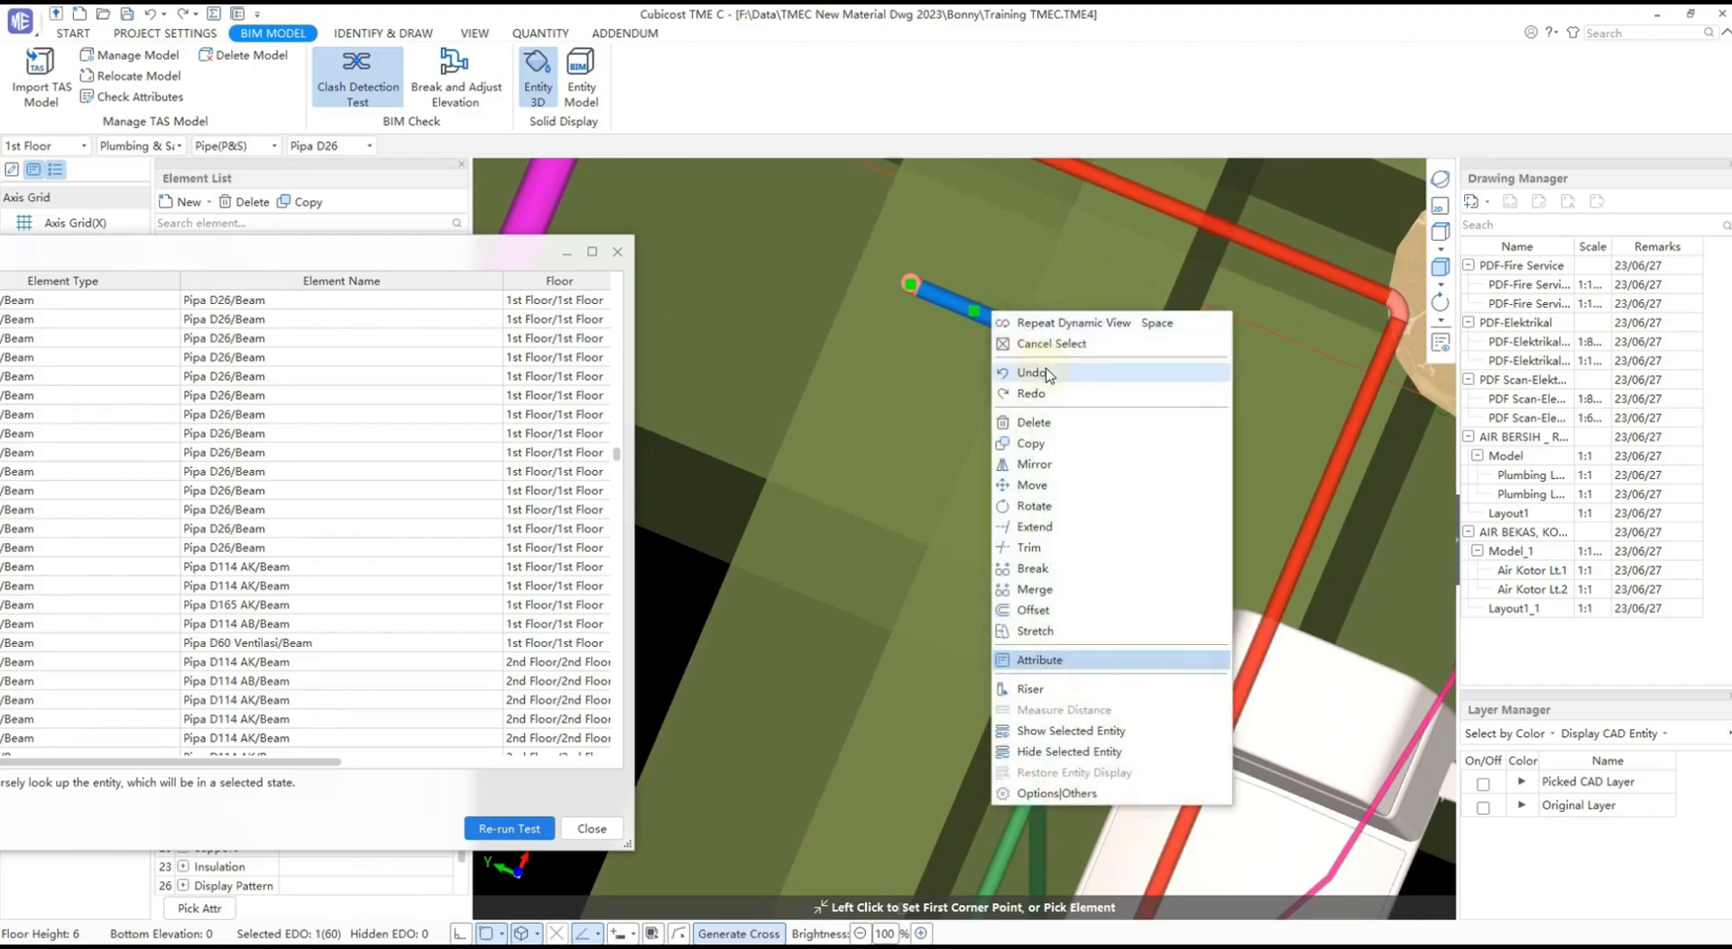
click(1034, 423)
drag(1052, 415, 1051, 449)
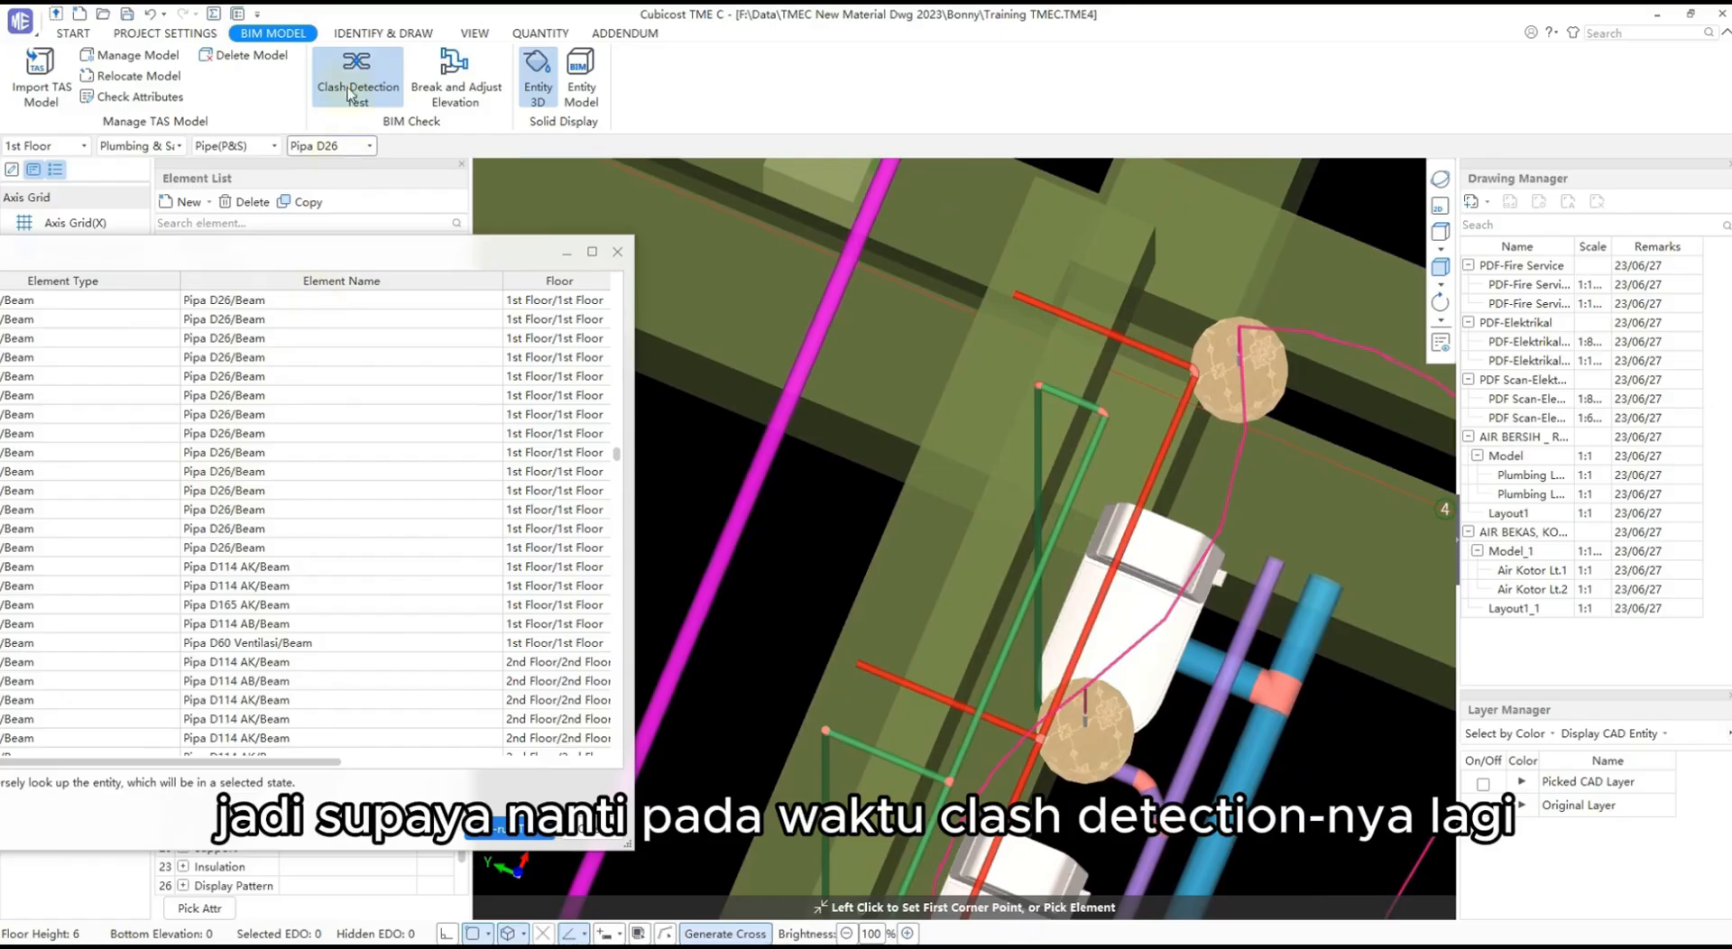
middle_drag(1102, 493, 1080, 479)
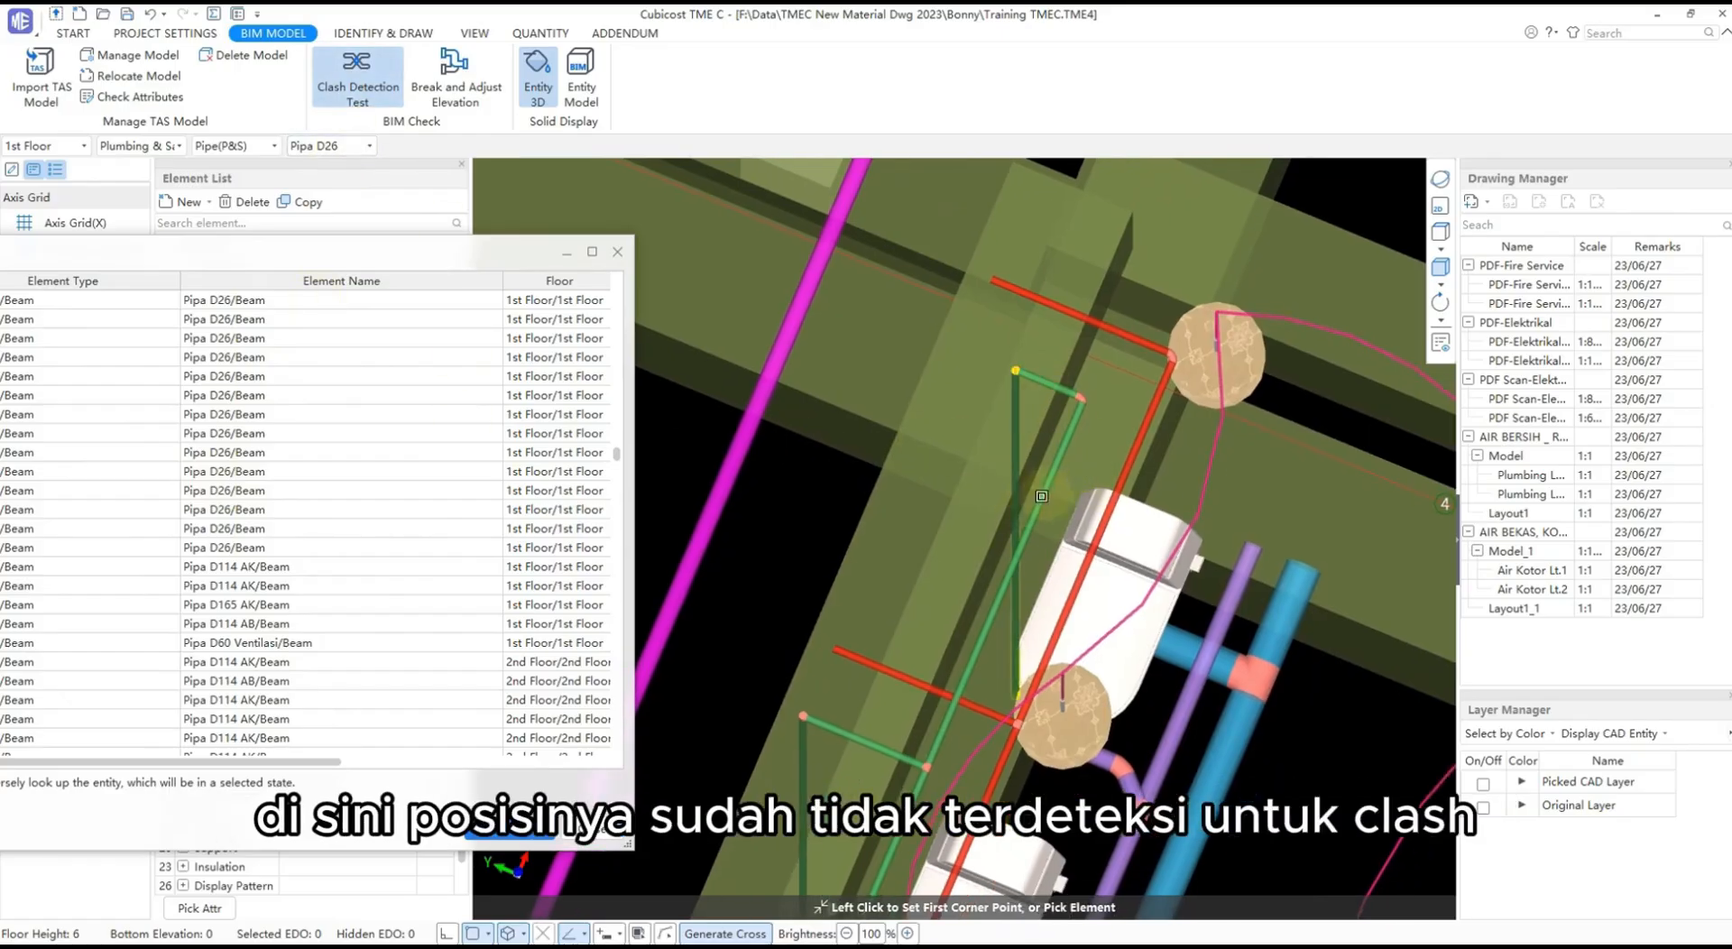
middle_drag(1017, 527, 1014, 341)
scroll(846, 541, down, 1)
middle_drag(846, 542, 914, 421)
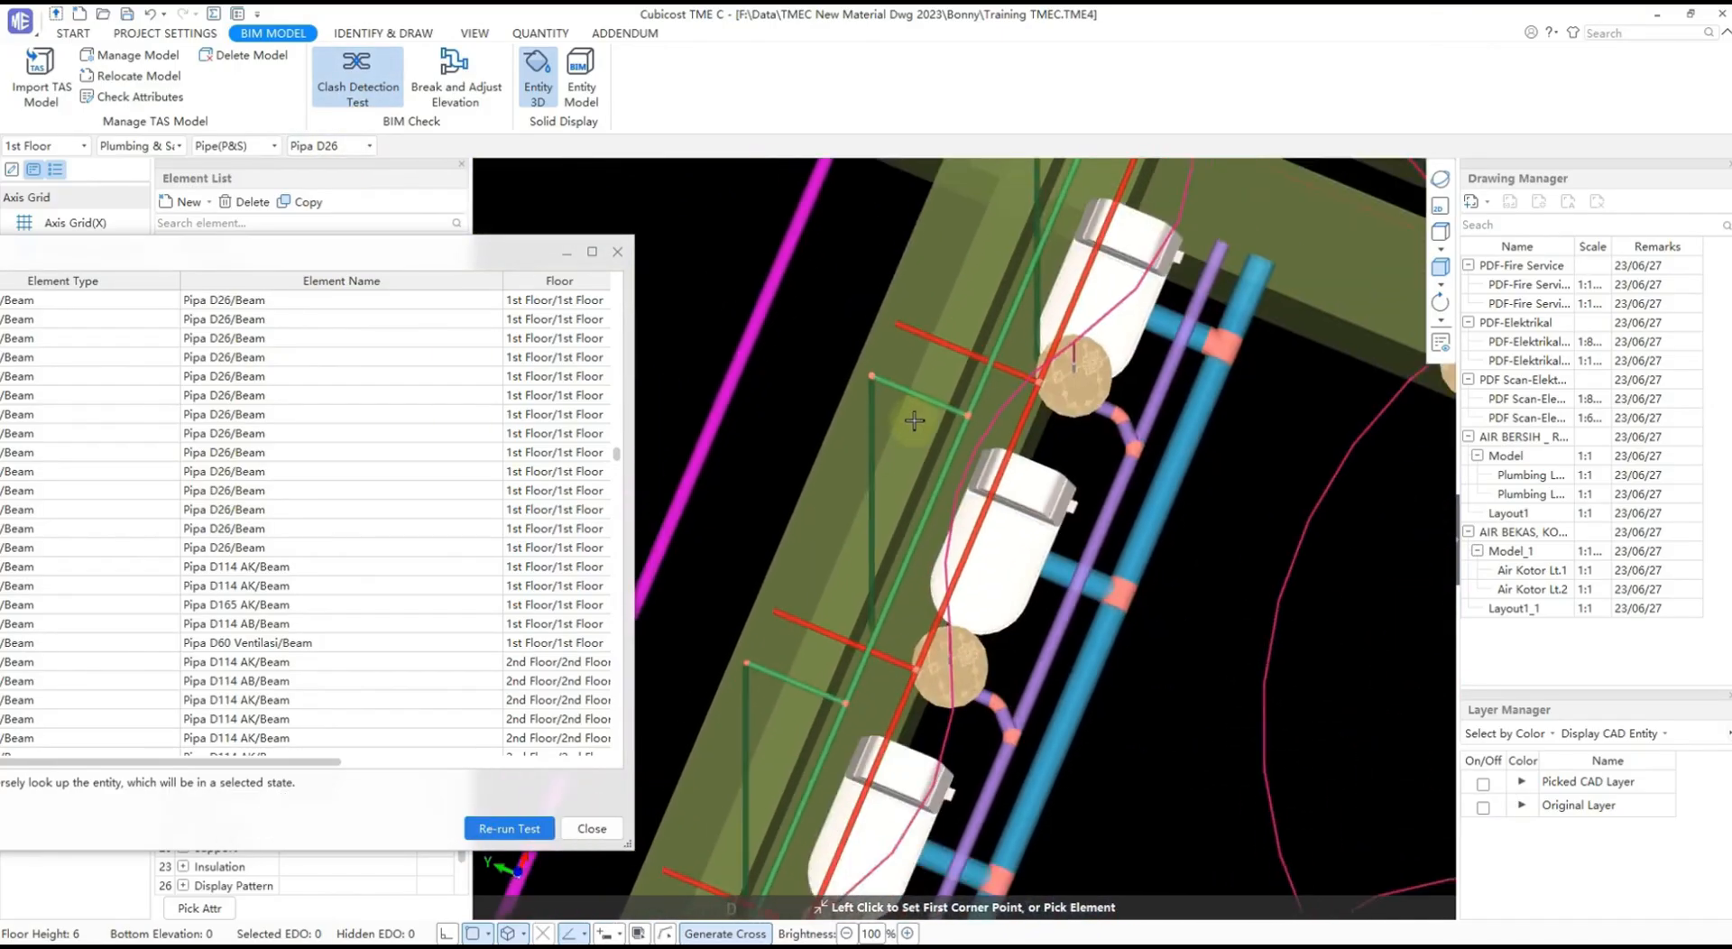
scroll(914, 420, down, 5)
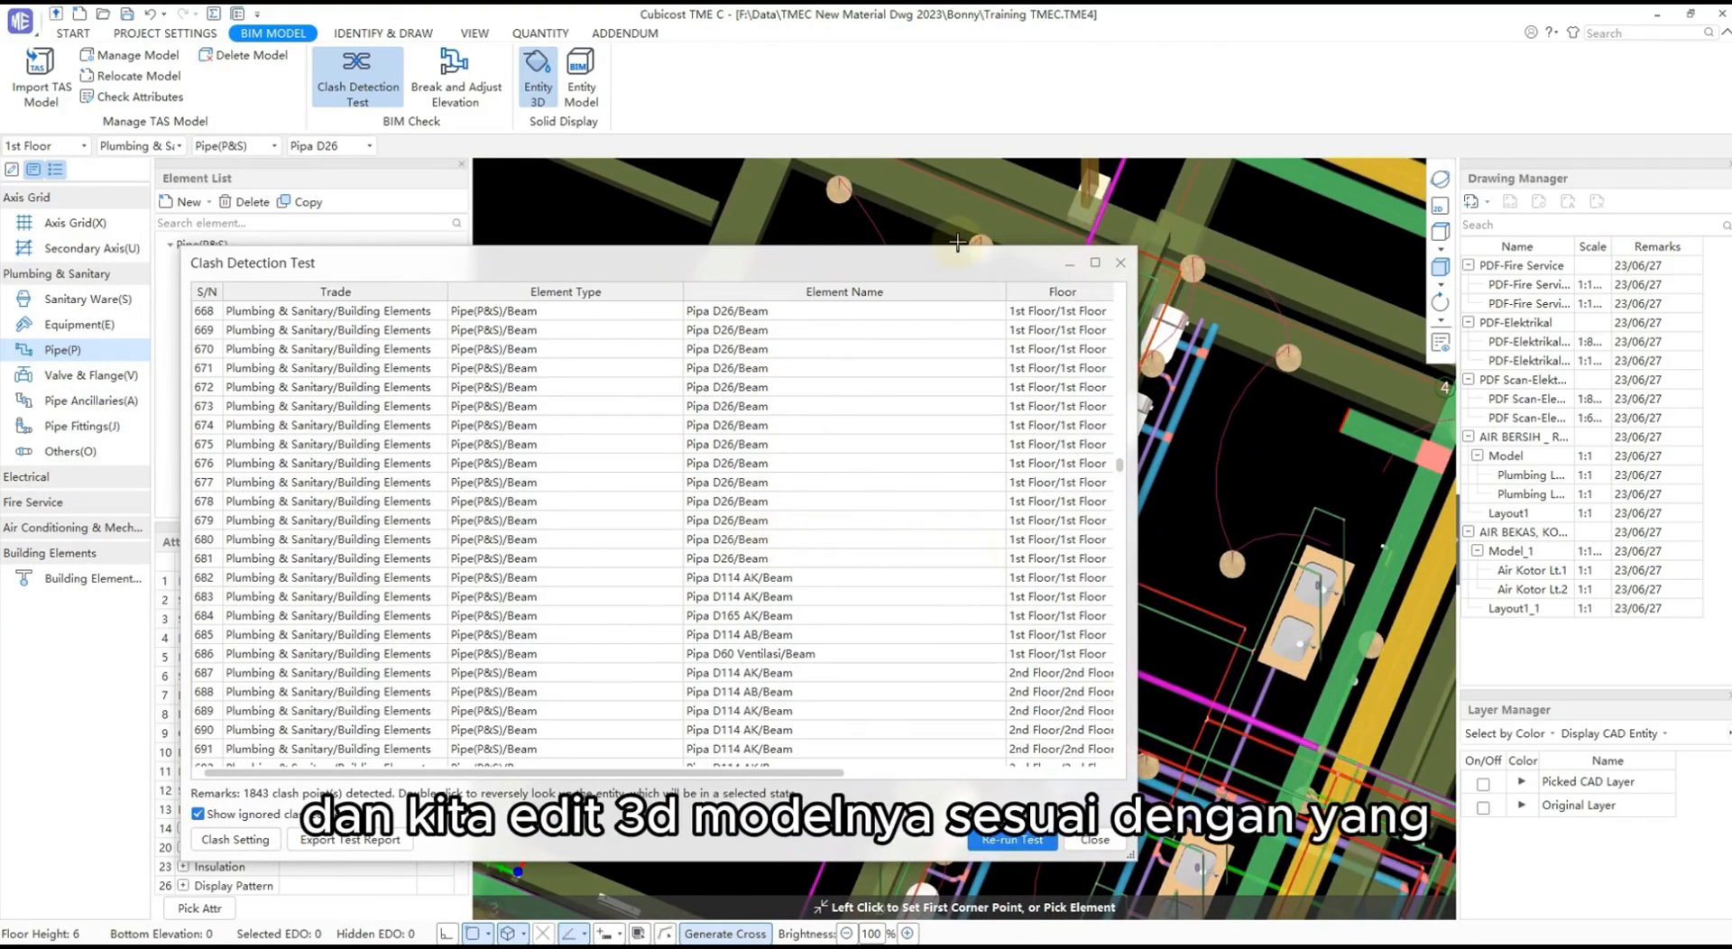
drag(941, 258, 861, 230)
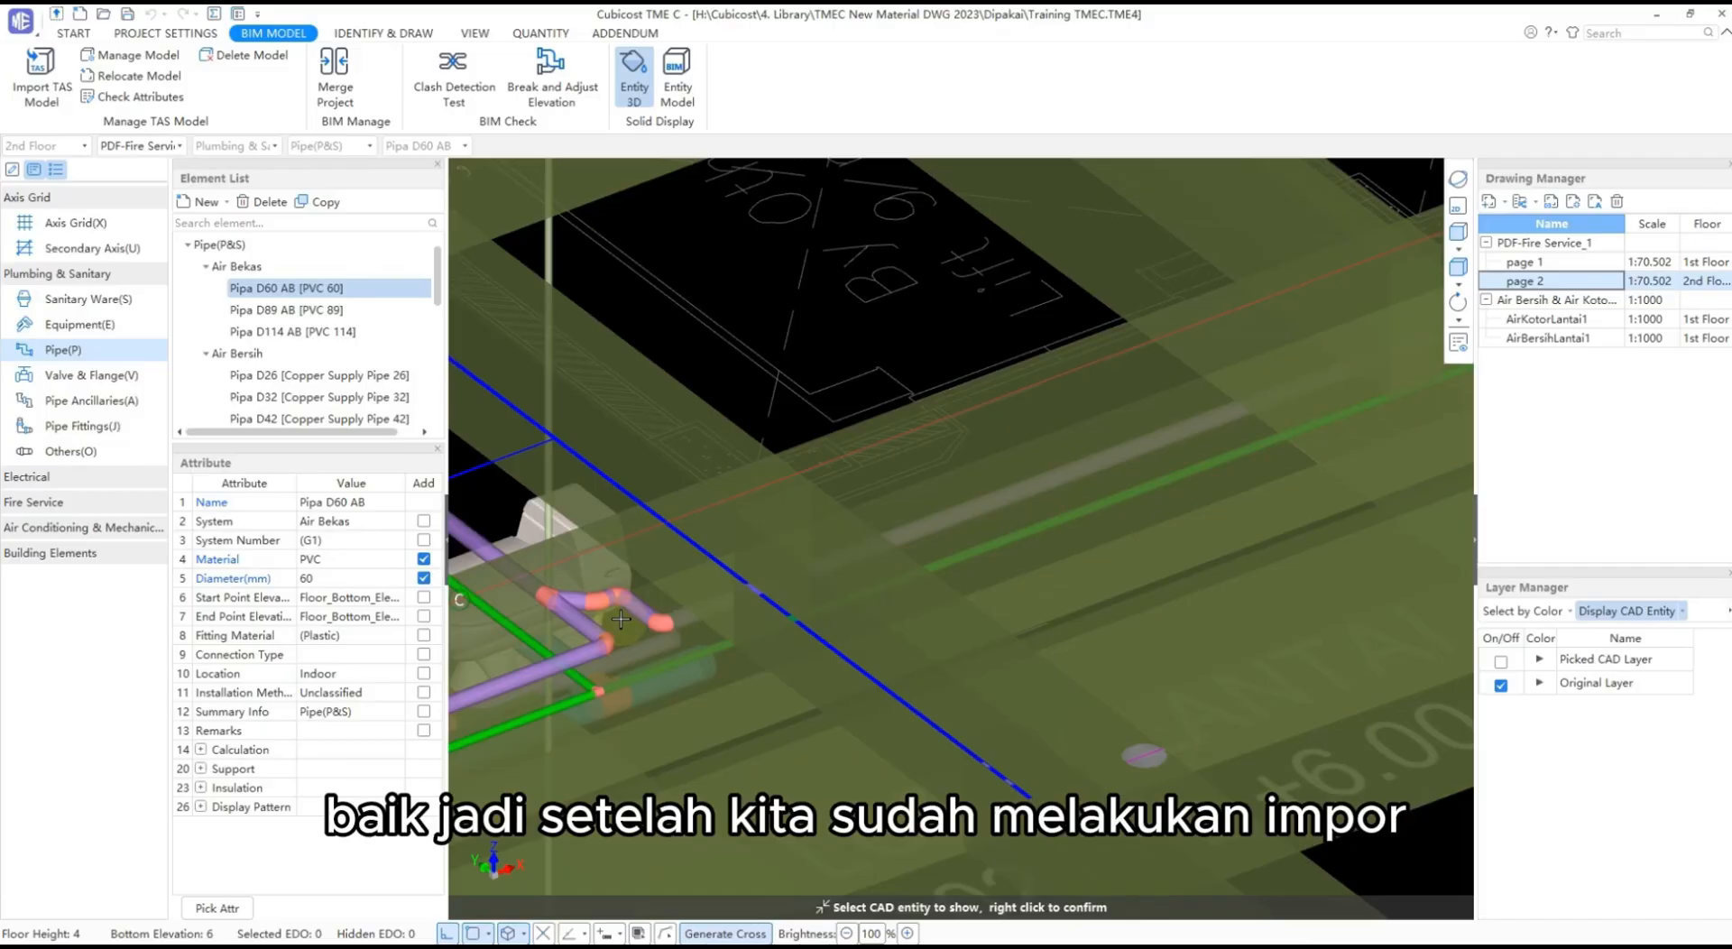
- Examine in 3D how the blue pipe passes the beam in the second Training TMEC project
middle_drag(628, 592, 652, 600)
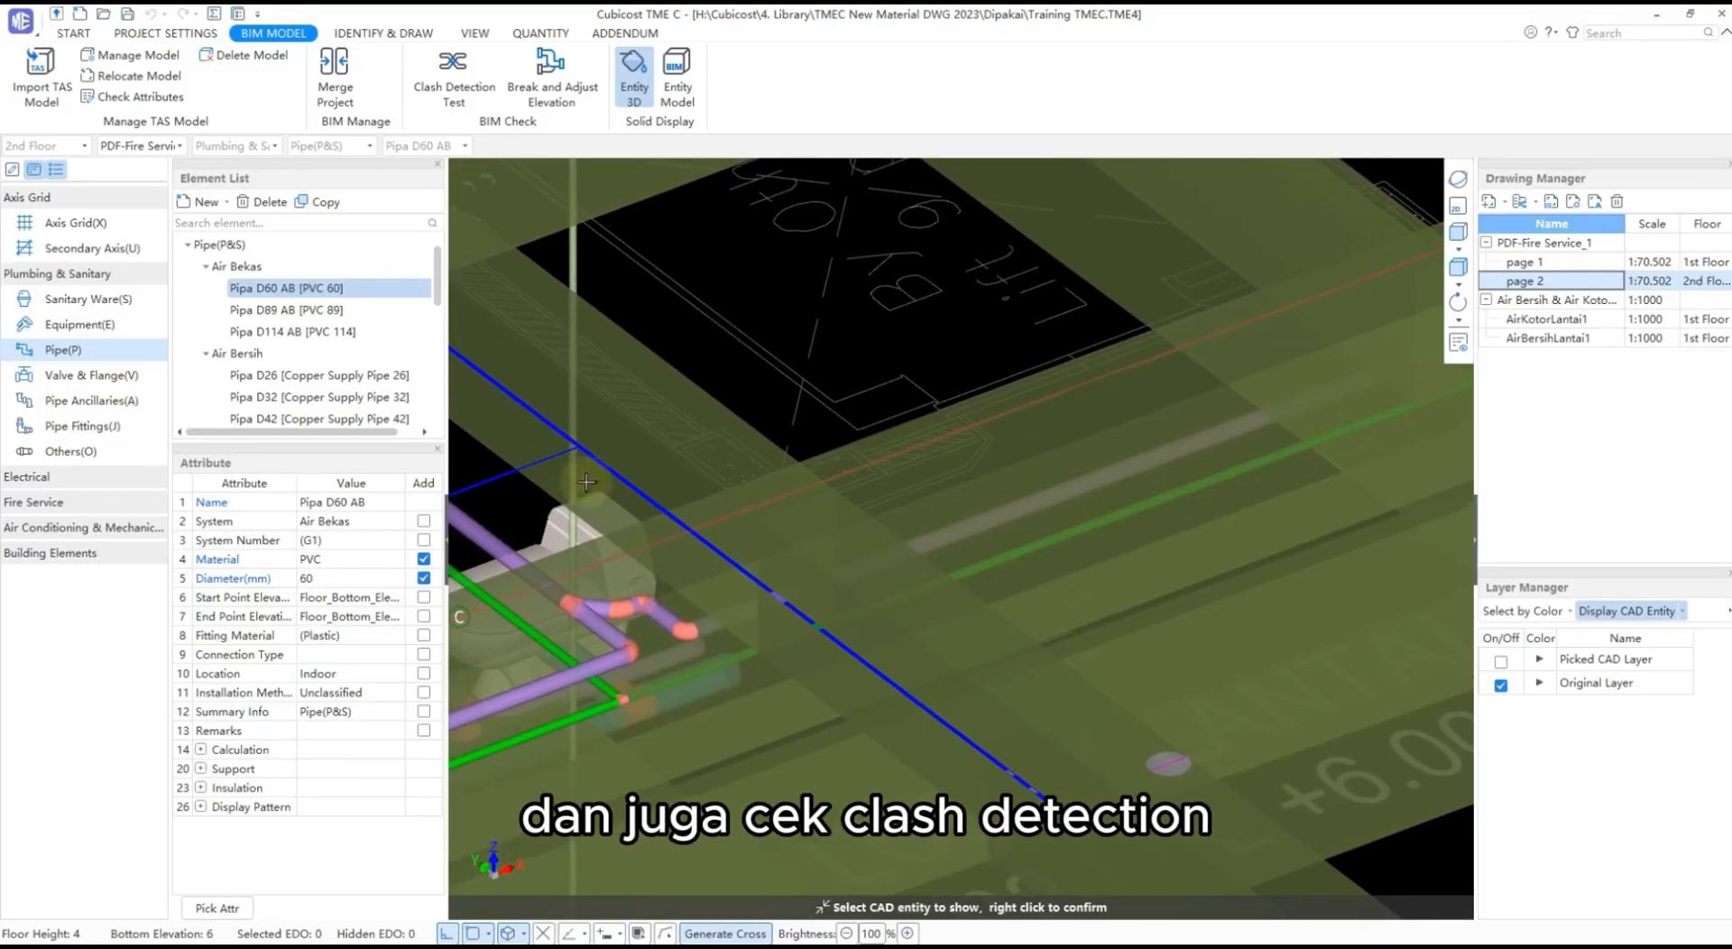
scroll(794, 588, up, 2)
middle_drag(796, 591, 794, 574)
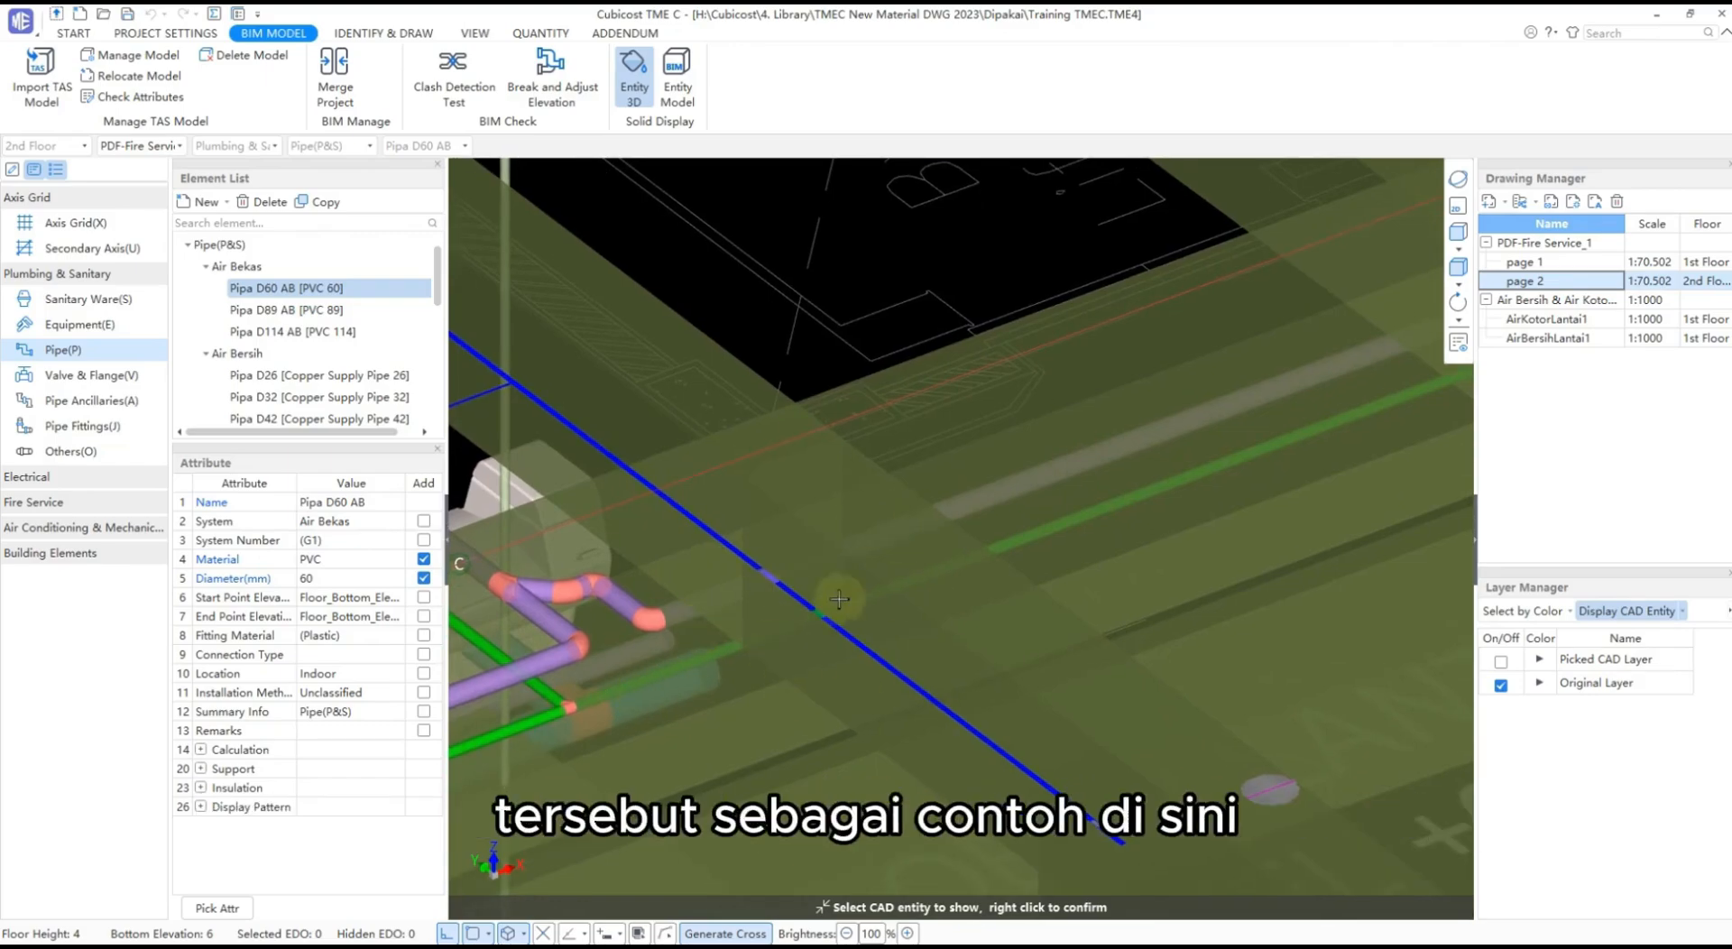
click(1458, 179)
drag(1007, 470, 788, 533)
scroll(993, 508, down, 2)
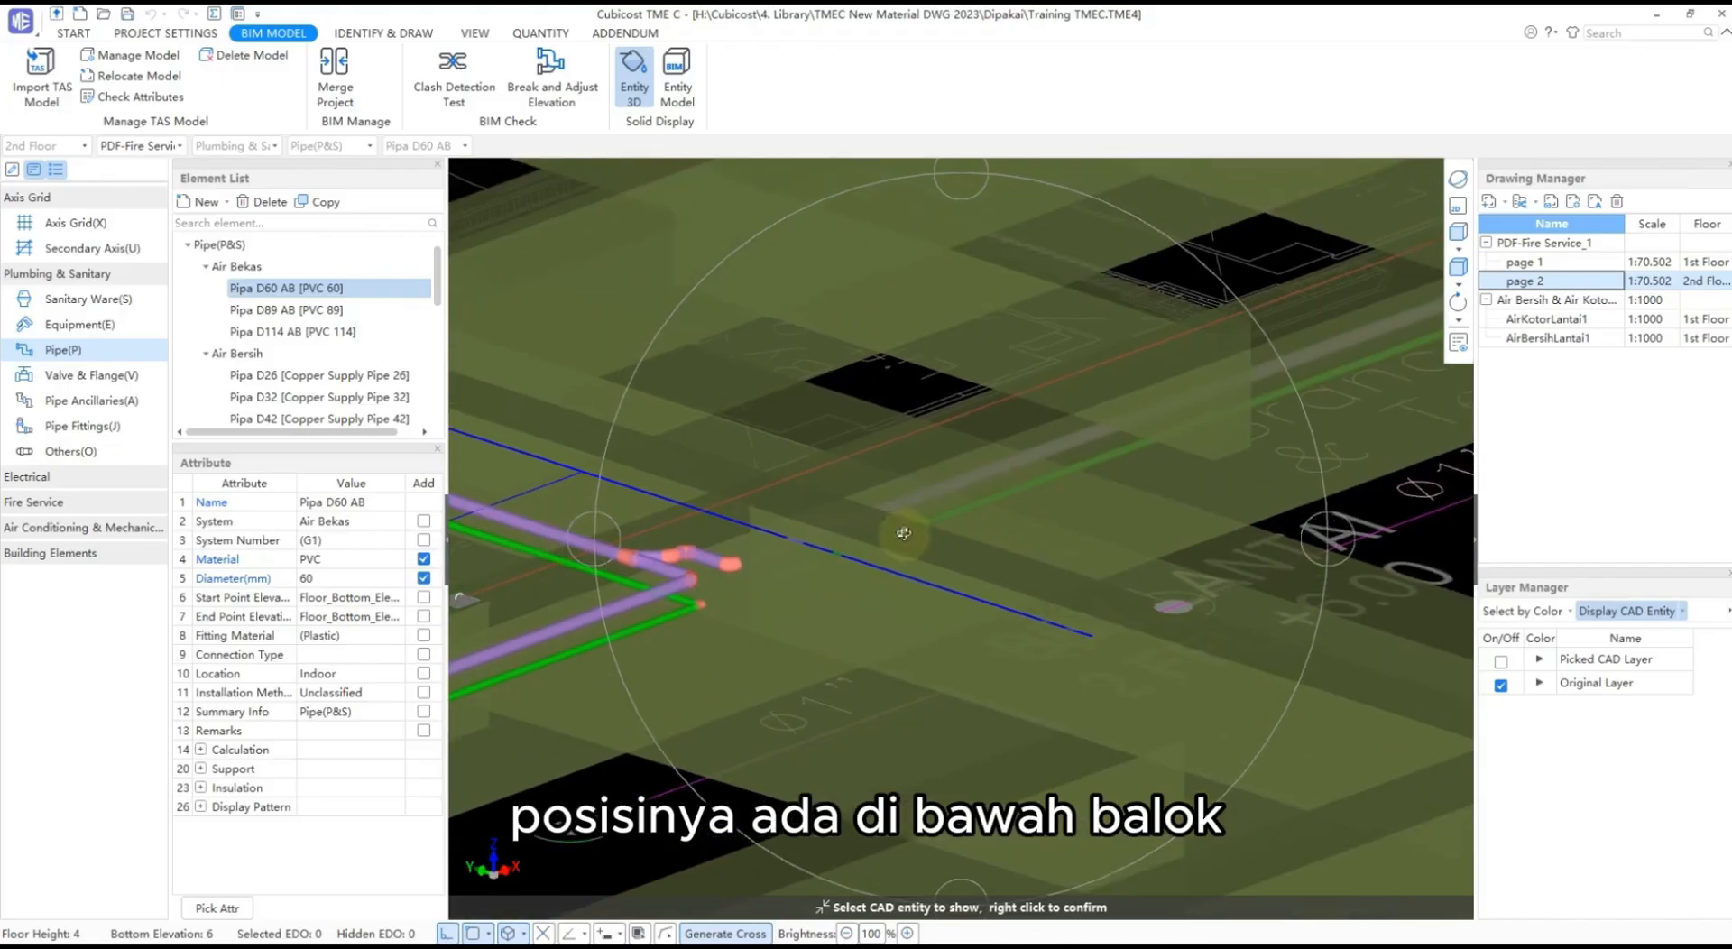
scroll(905, 535, up, 2)
click(365, 33)
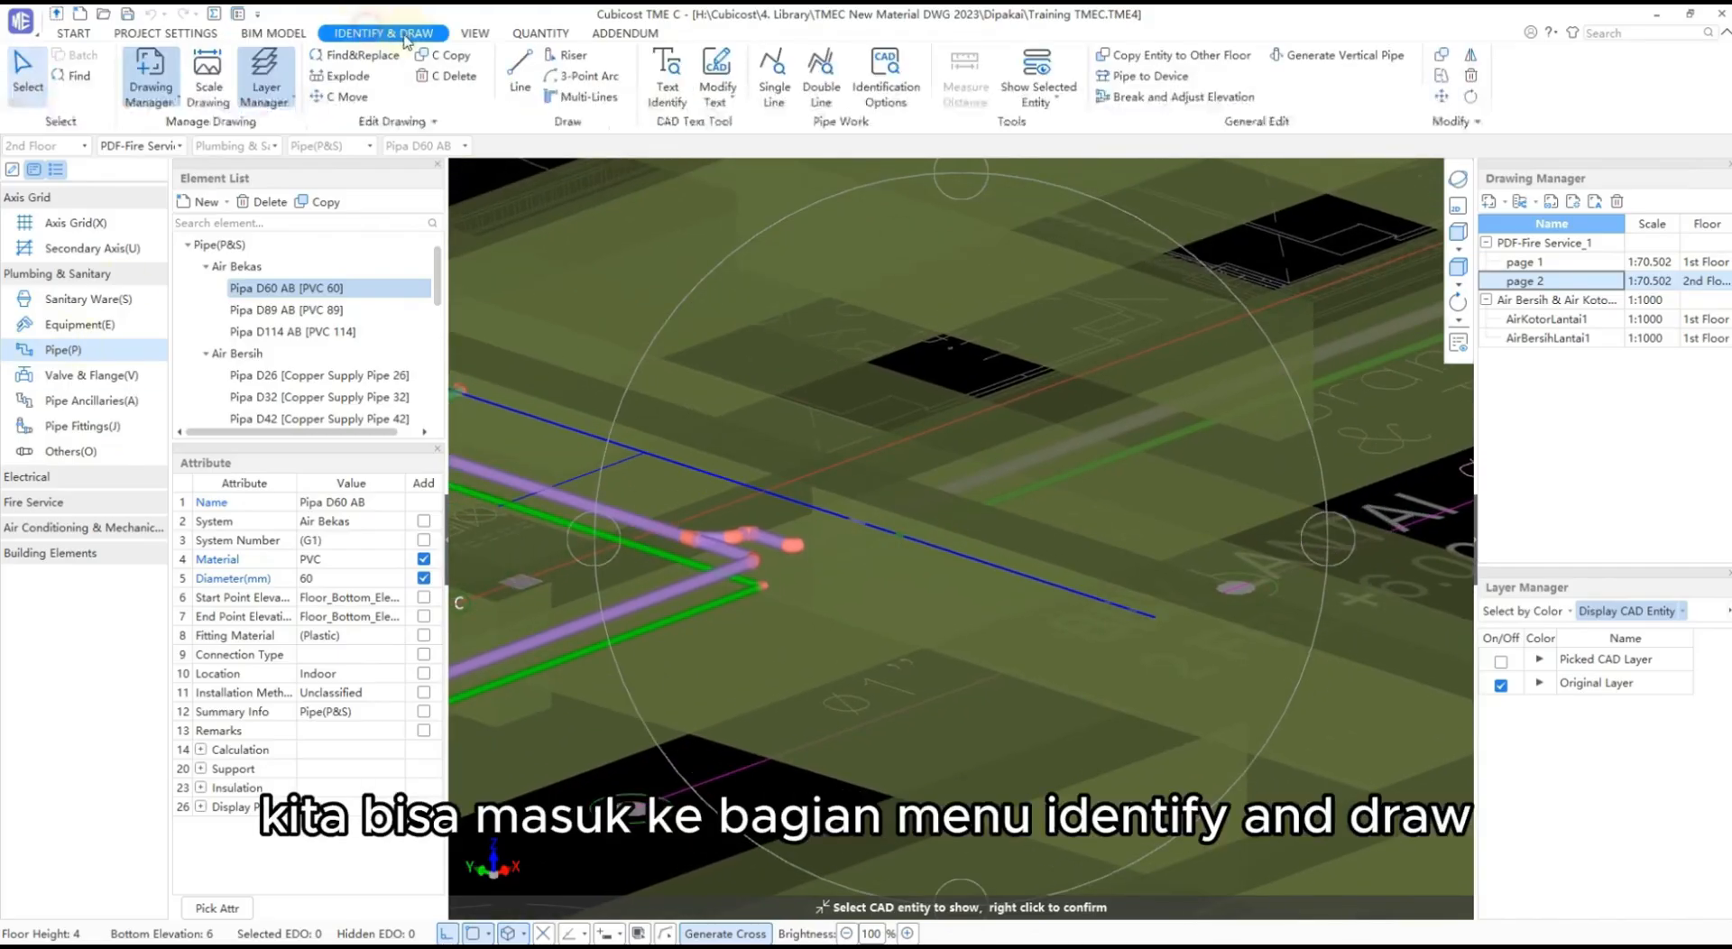
click(1158, 99)
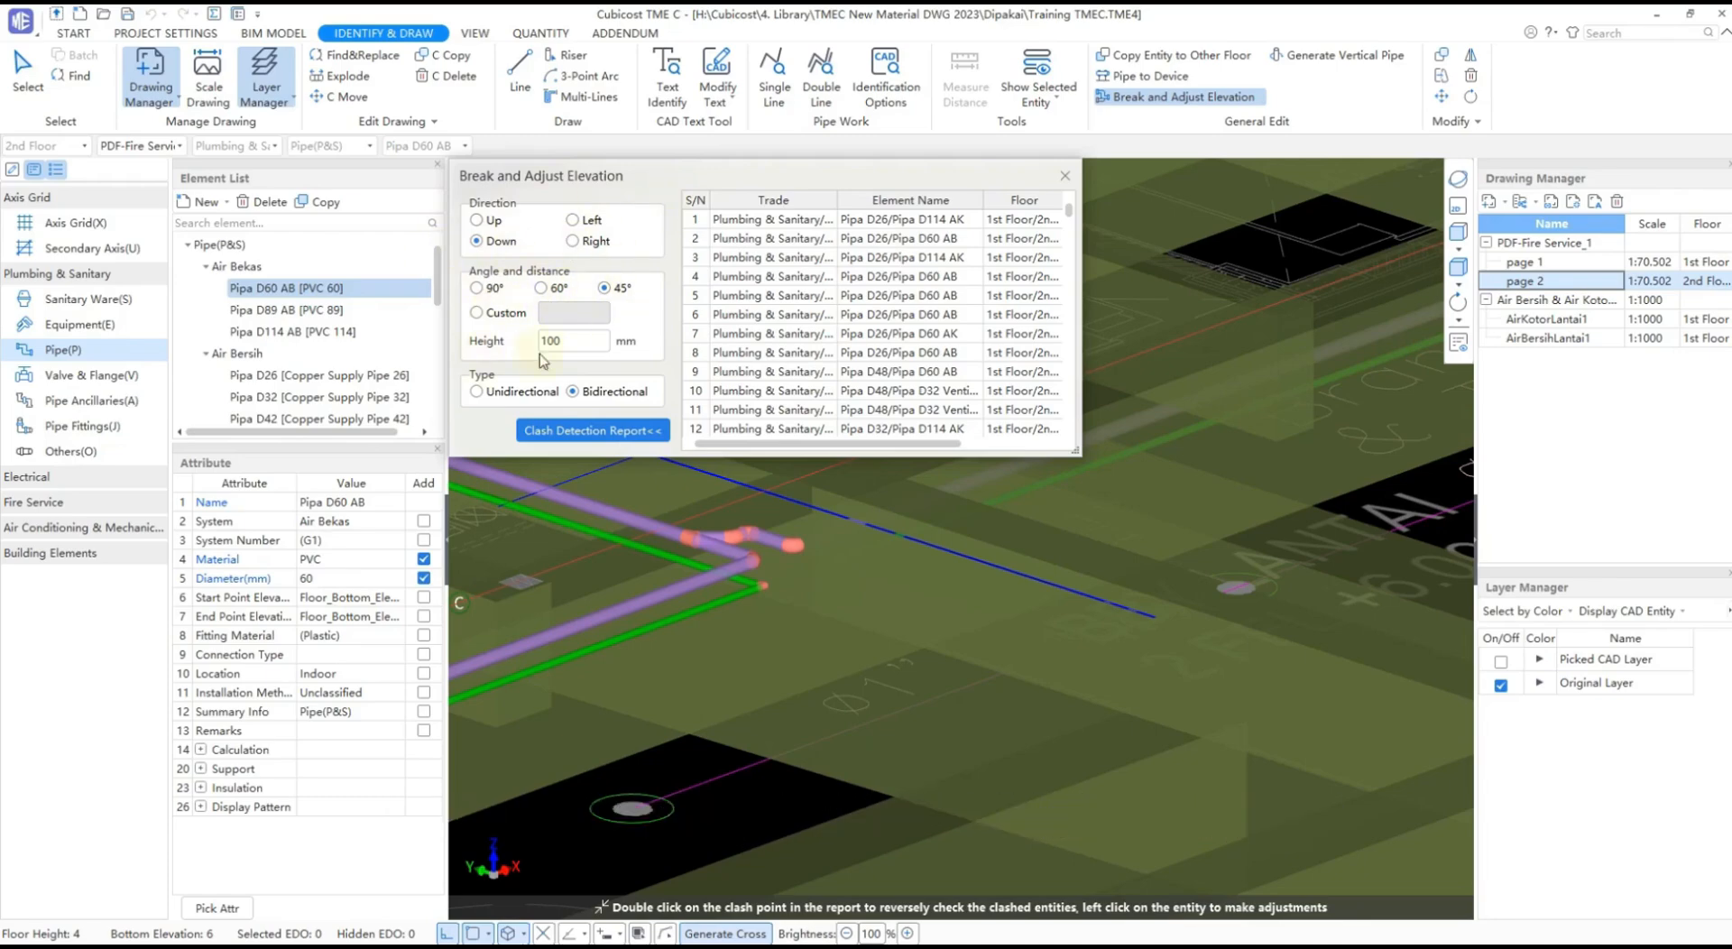
double_click(575, 341)
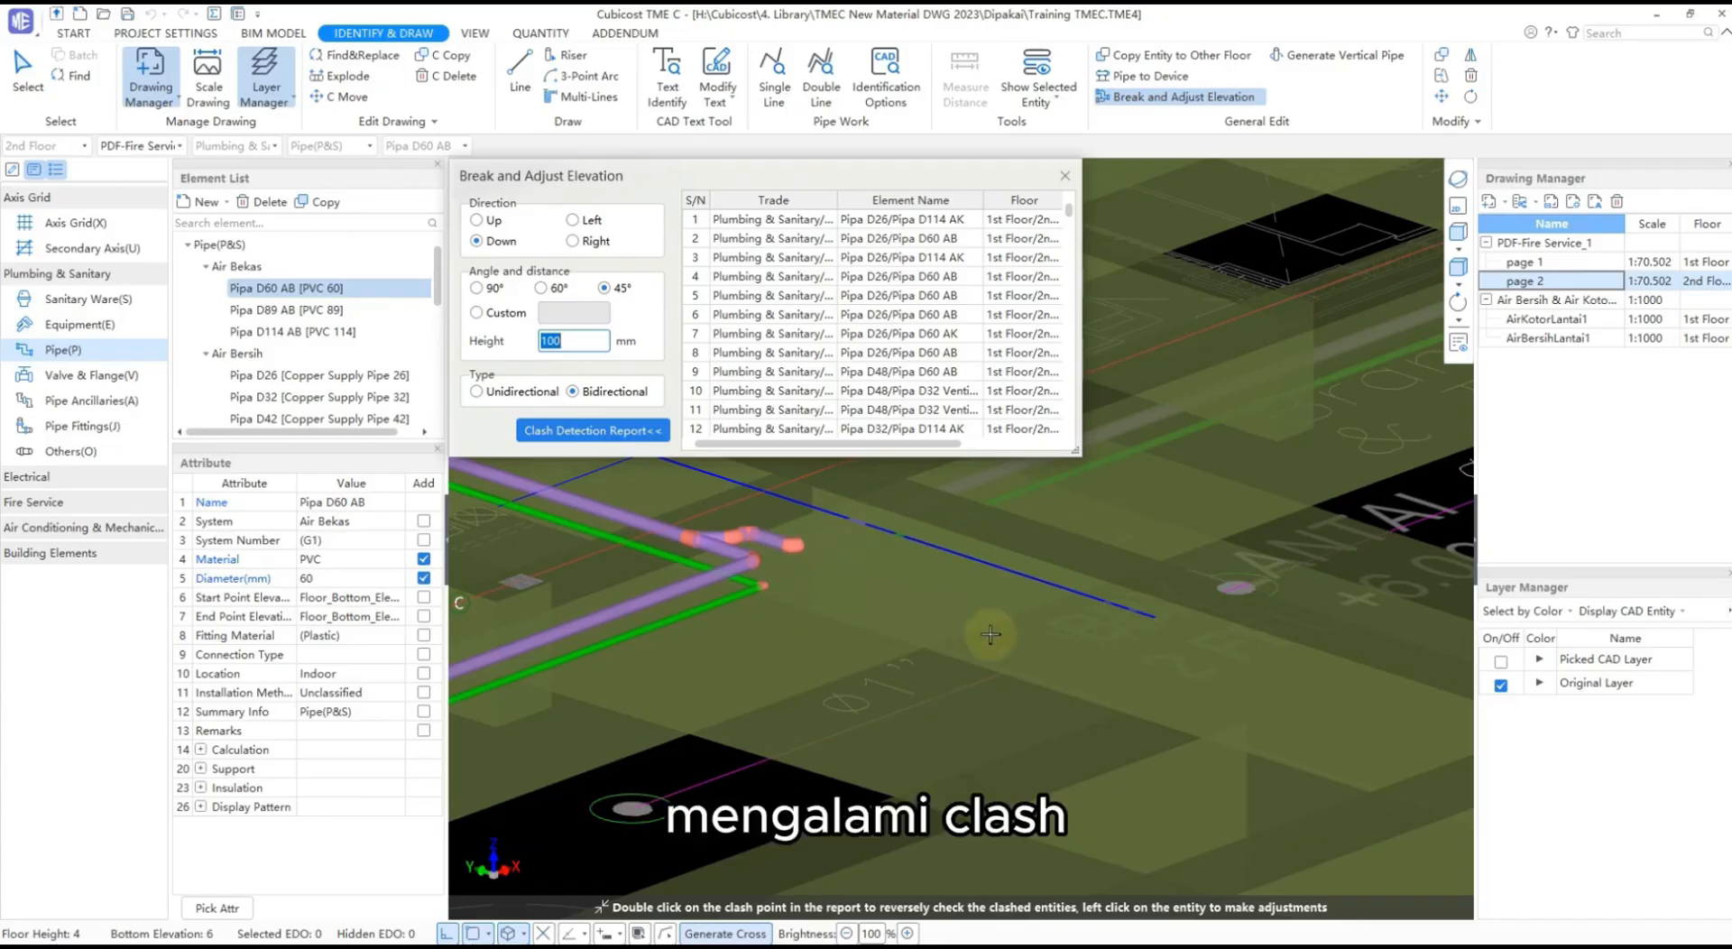
scroll(903, 632, up, 5)
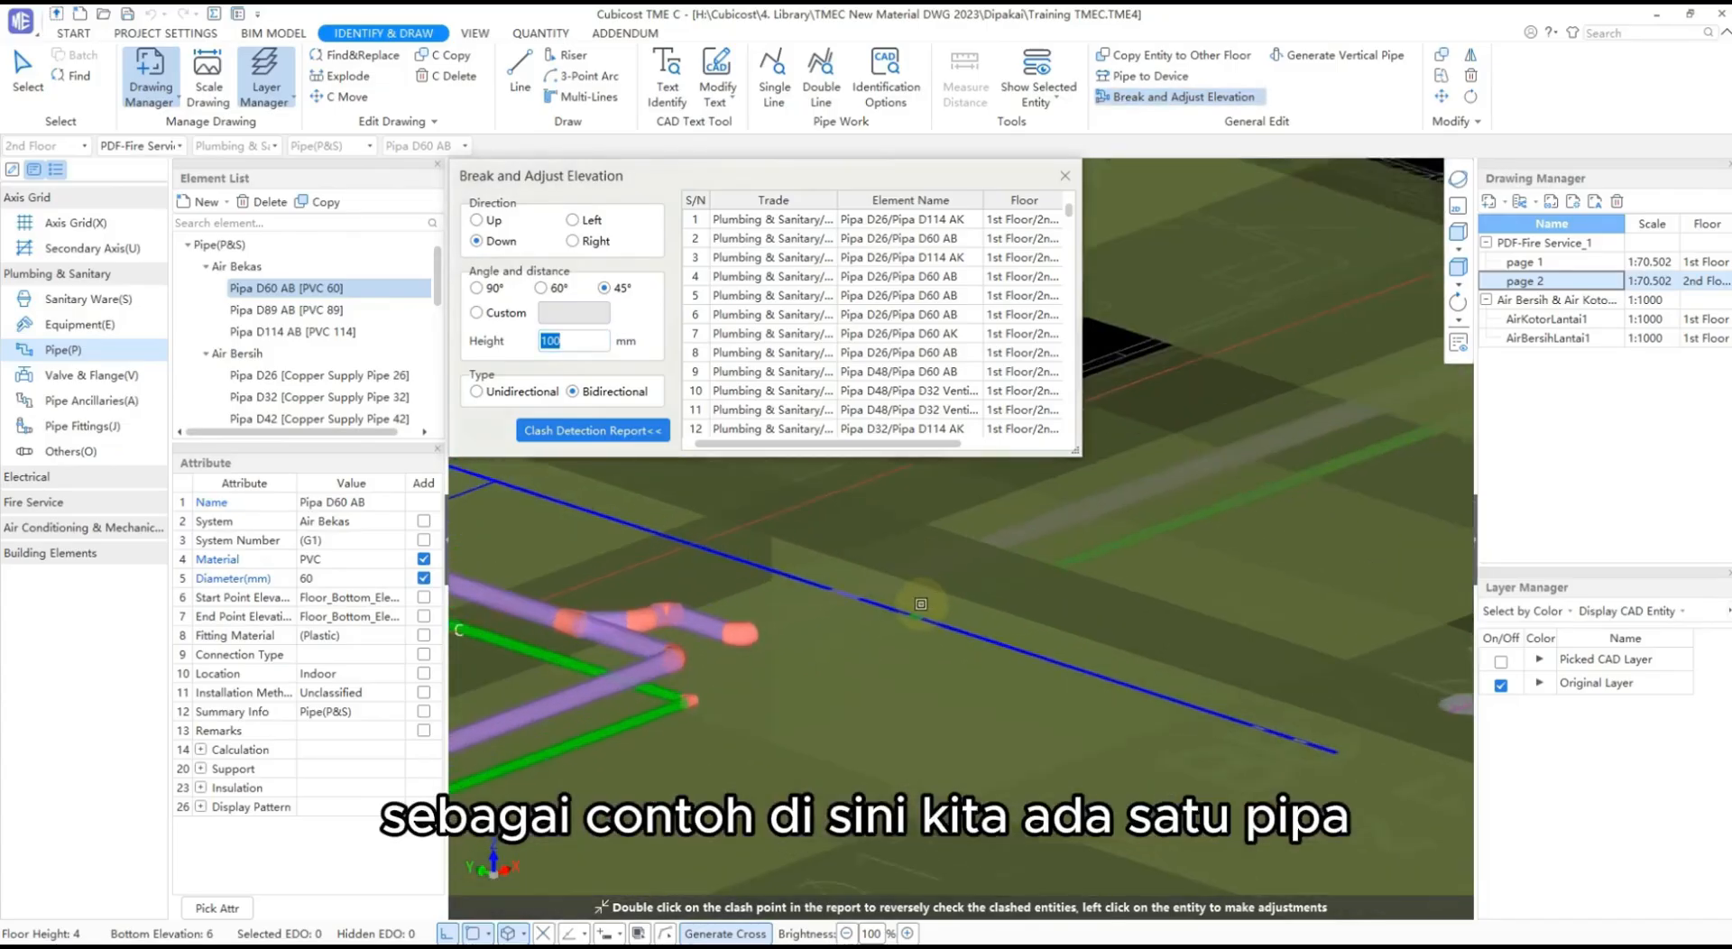
scroll(916, 637, up, 2)
key(Escape)
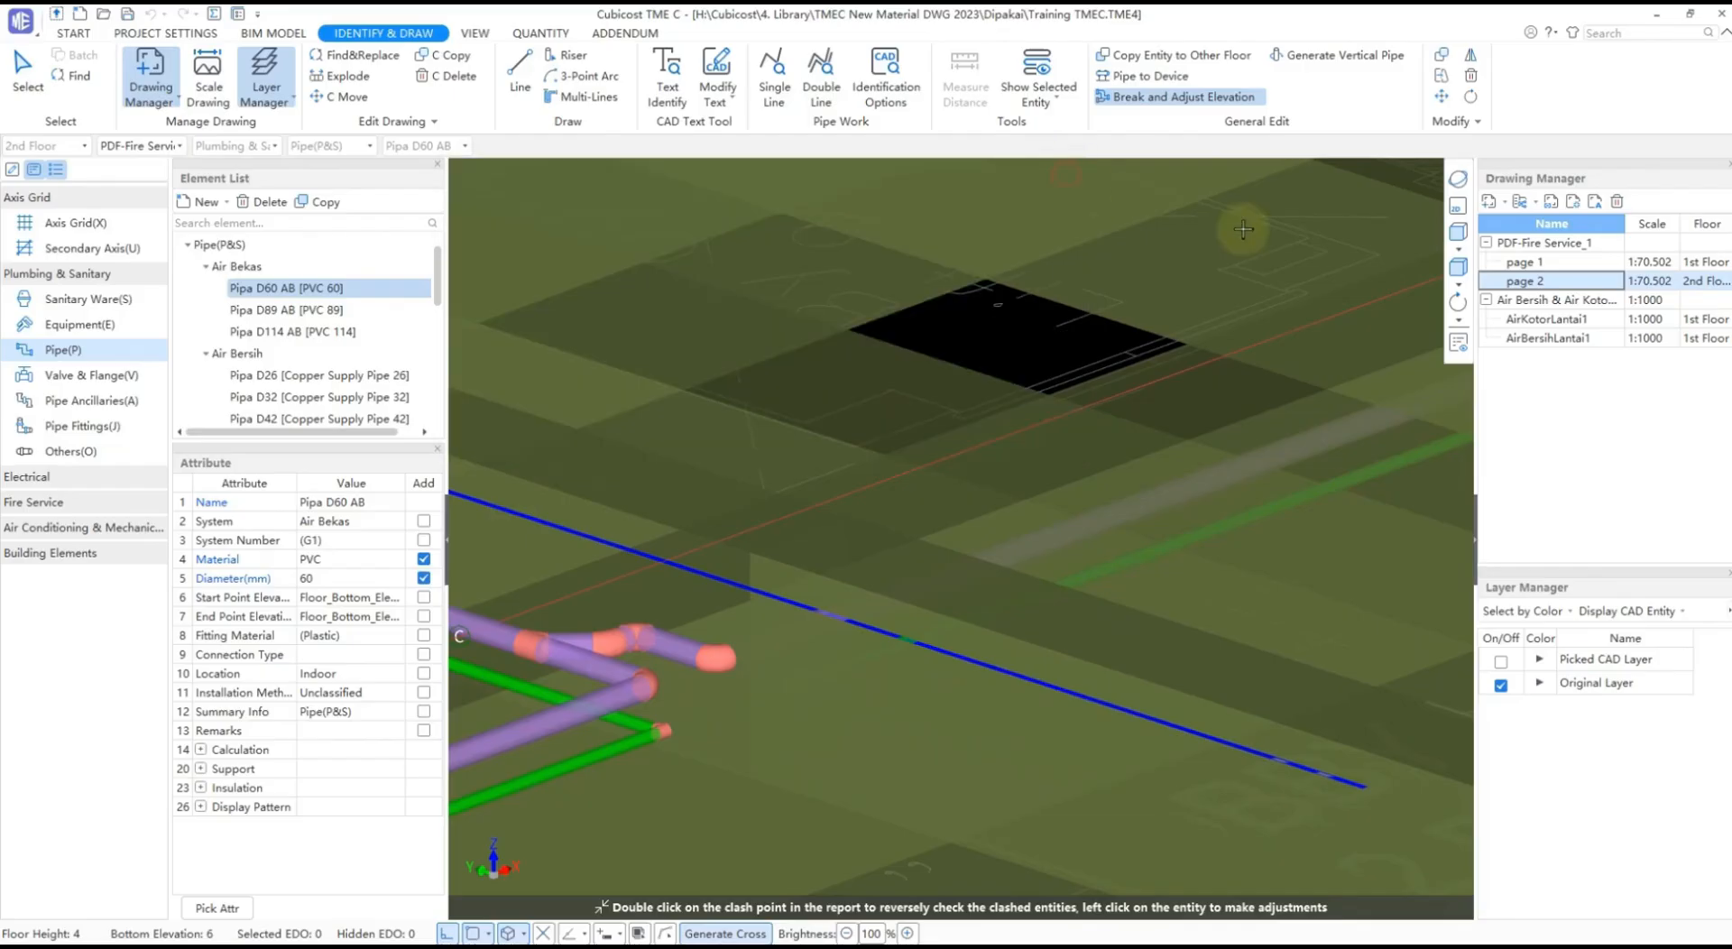
- Check the attributes of the concrete beam next to the blue pipe, including its section height, and leave the attribute check
middle_drag(859, 689, 796, 633)
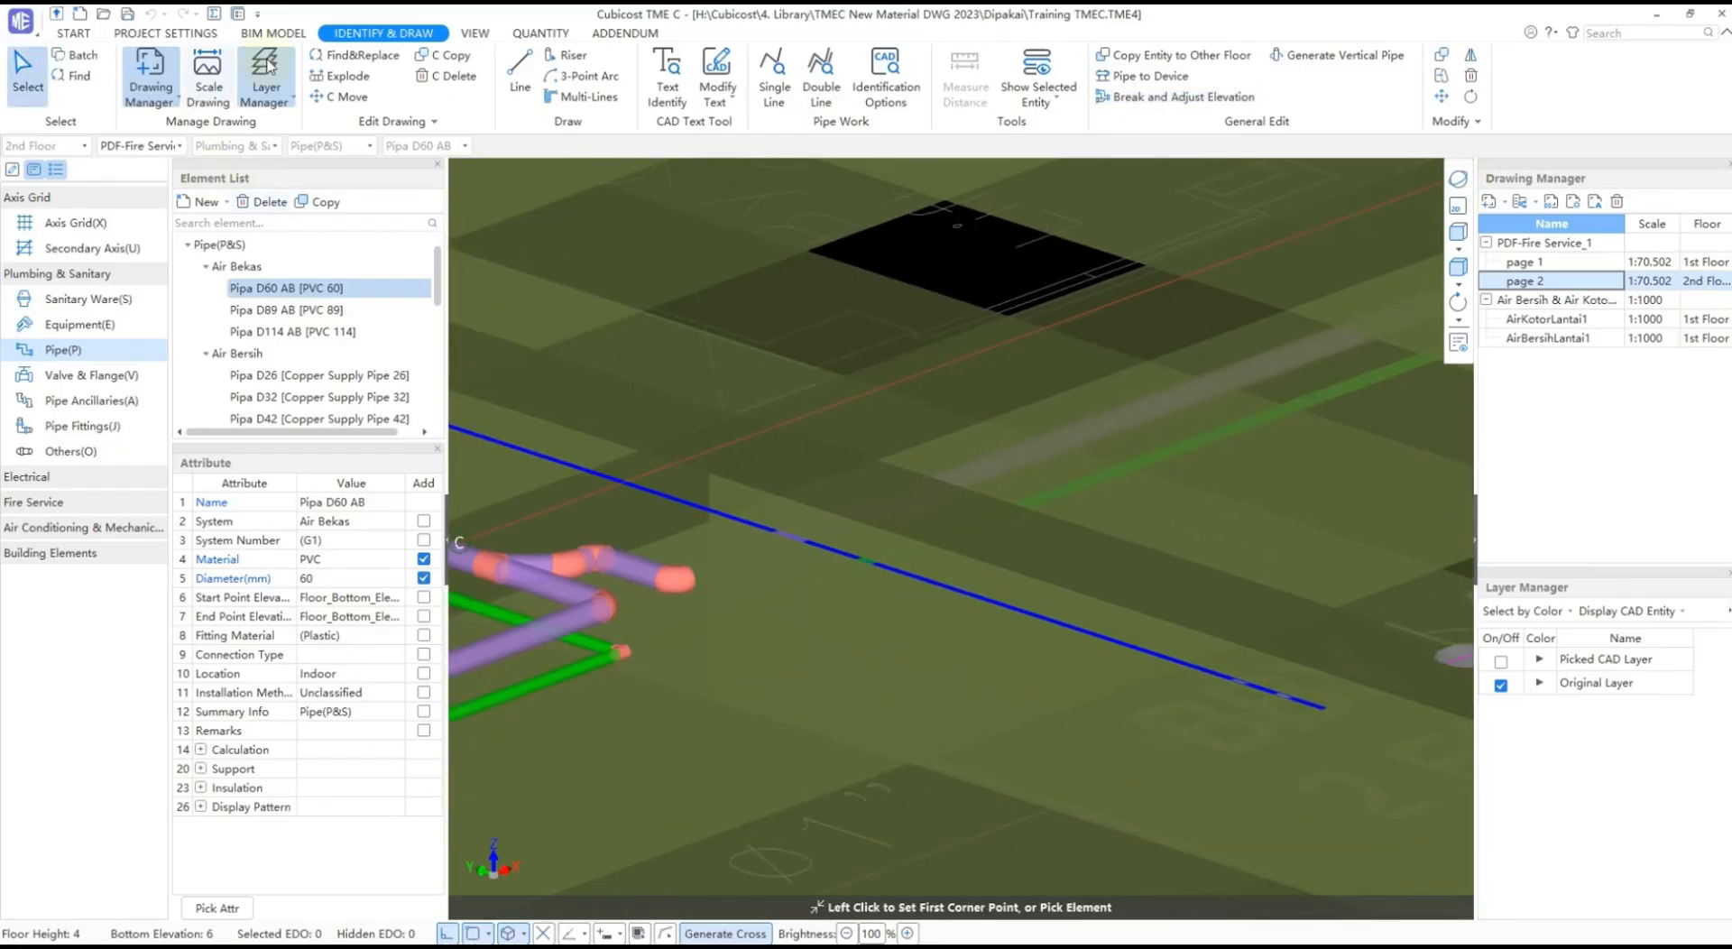
click(274, 33)
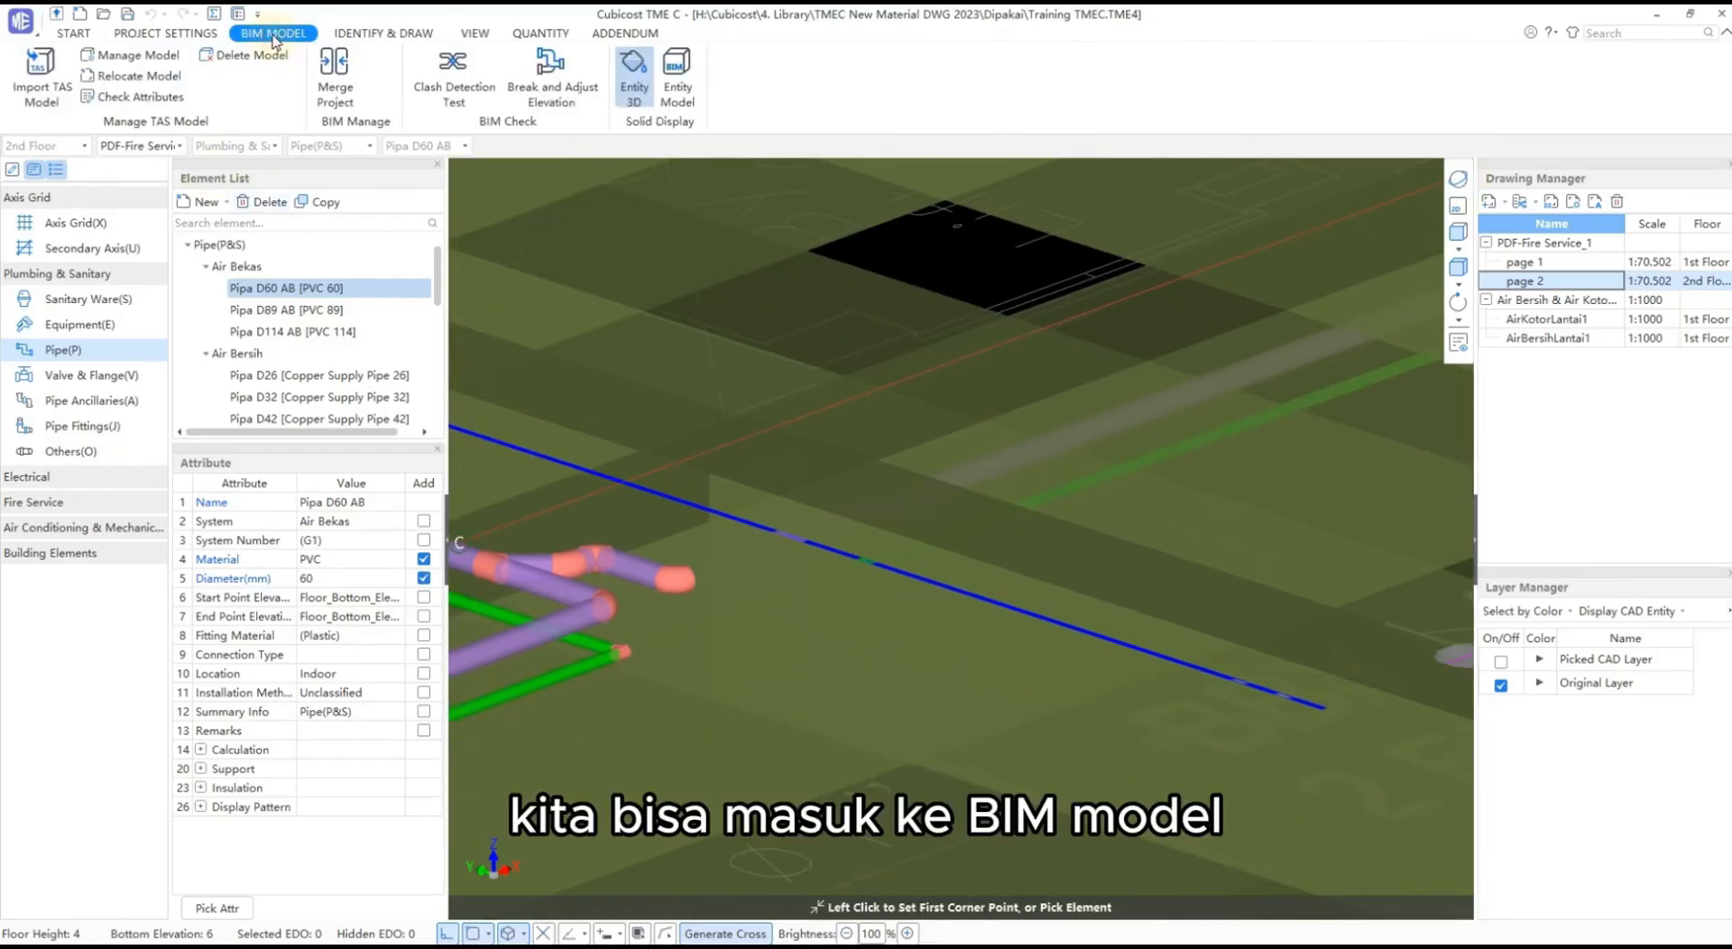
click(126, 97)
mouse_move(801, 602)
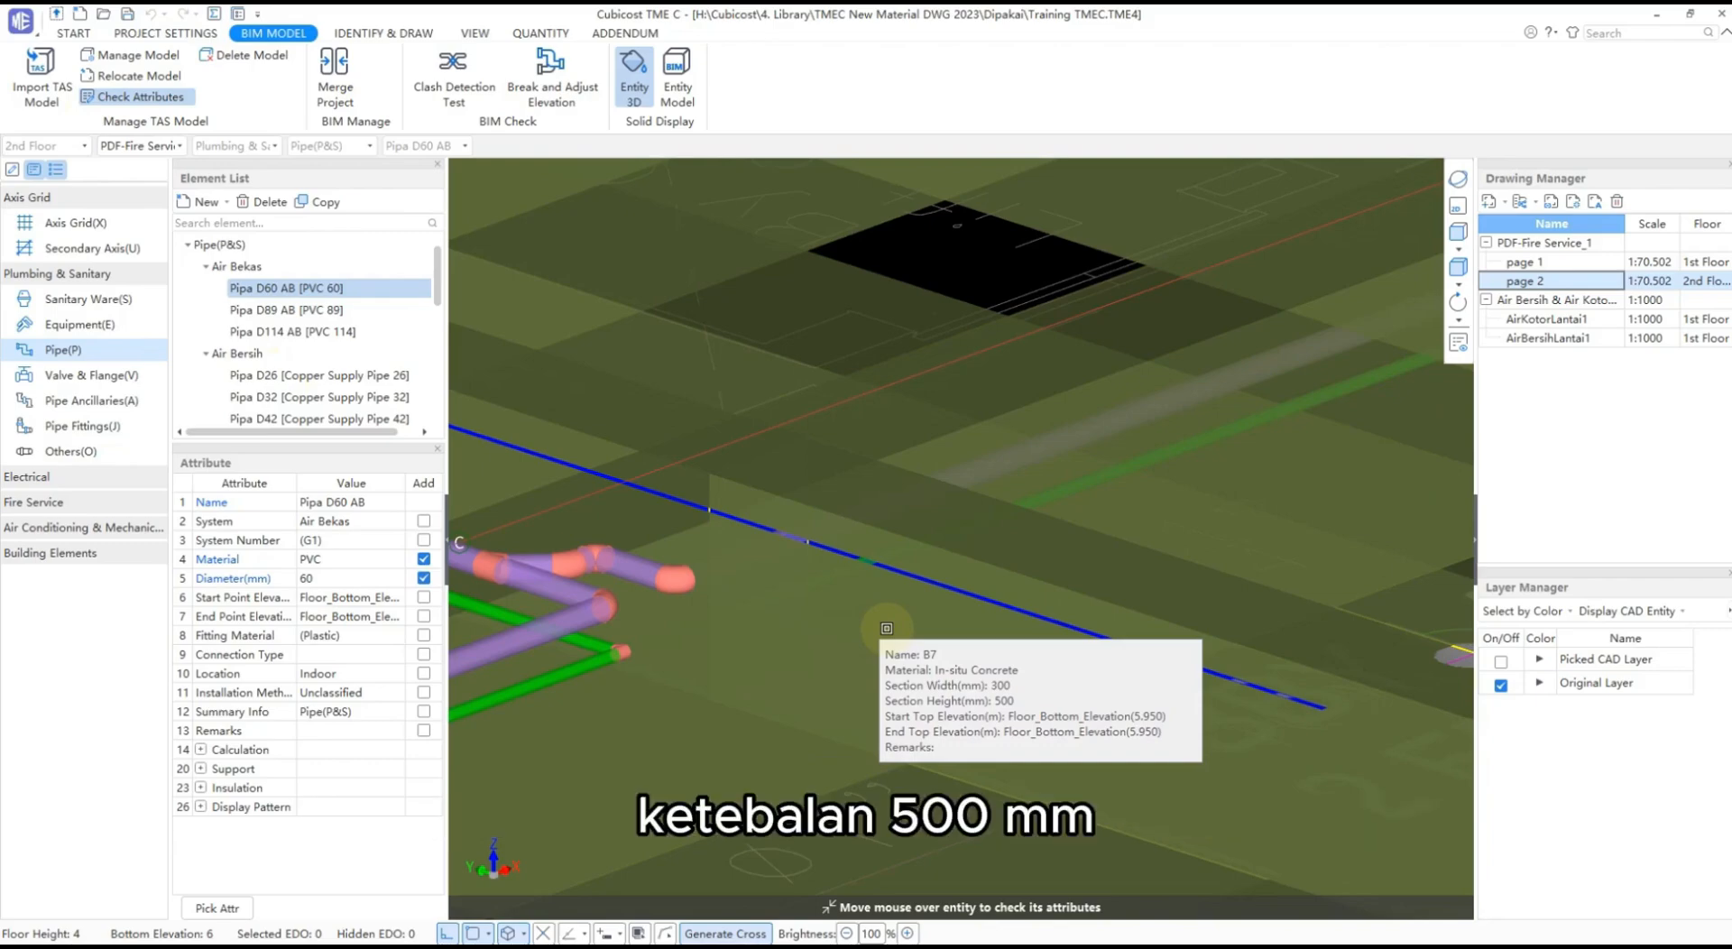
key(Escape)
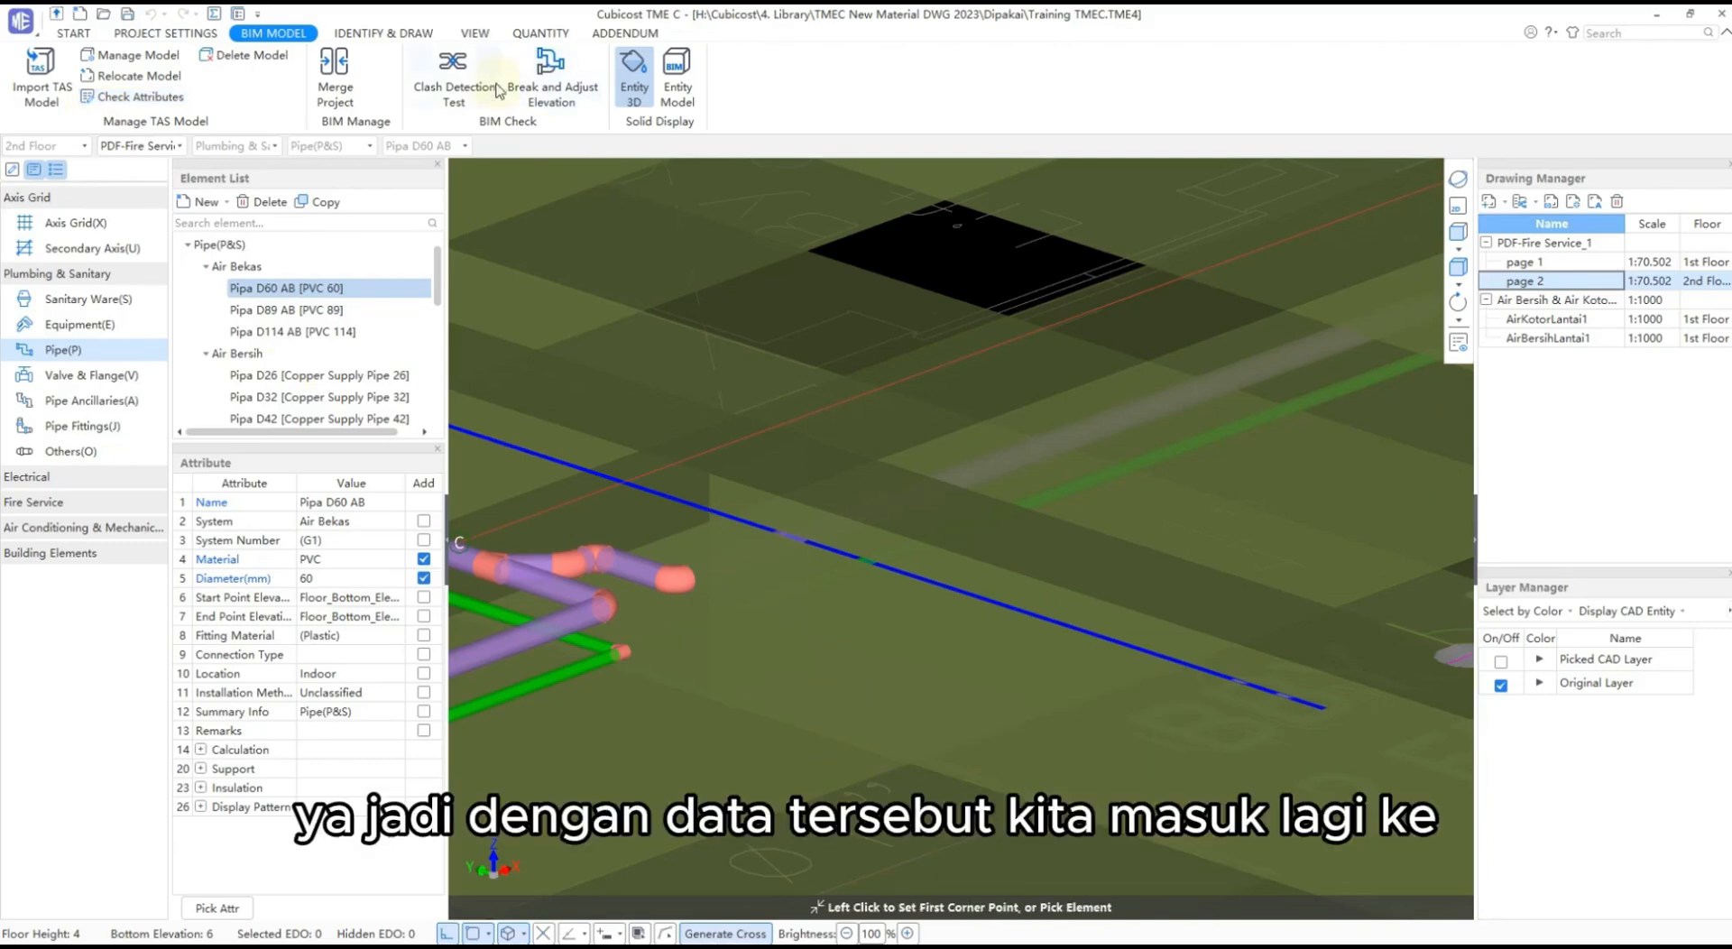
- Return to the plan view and locate where the parallel green and purple pipes cross the beam beside the grey column
click(384, 32)
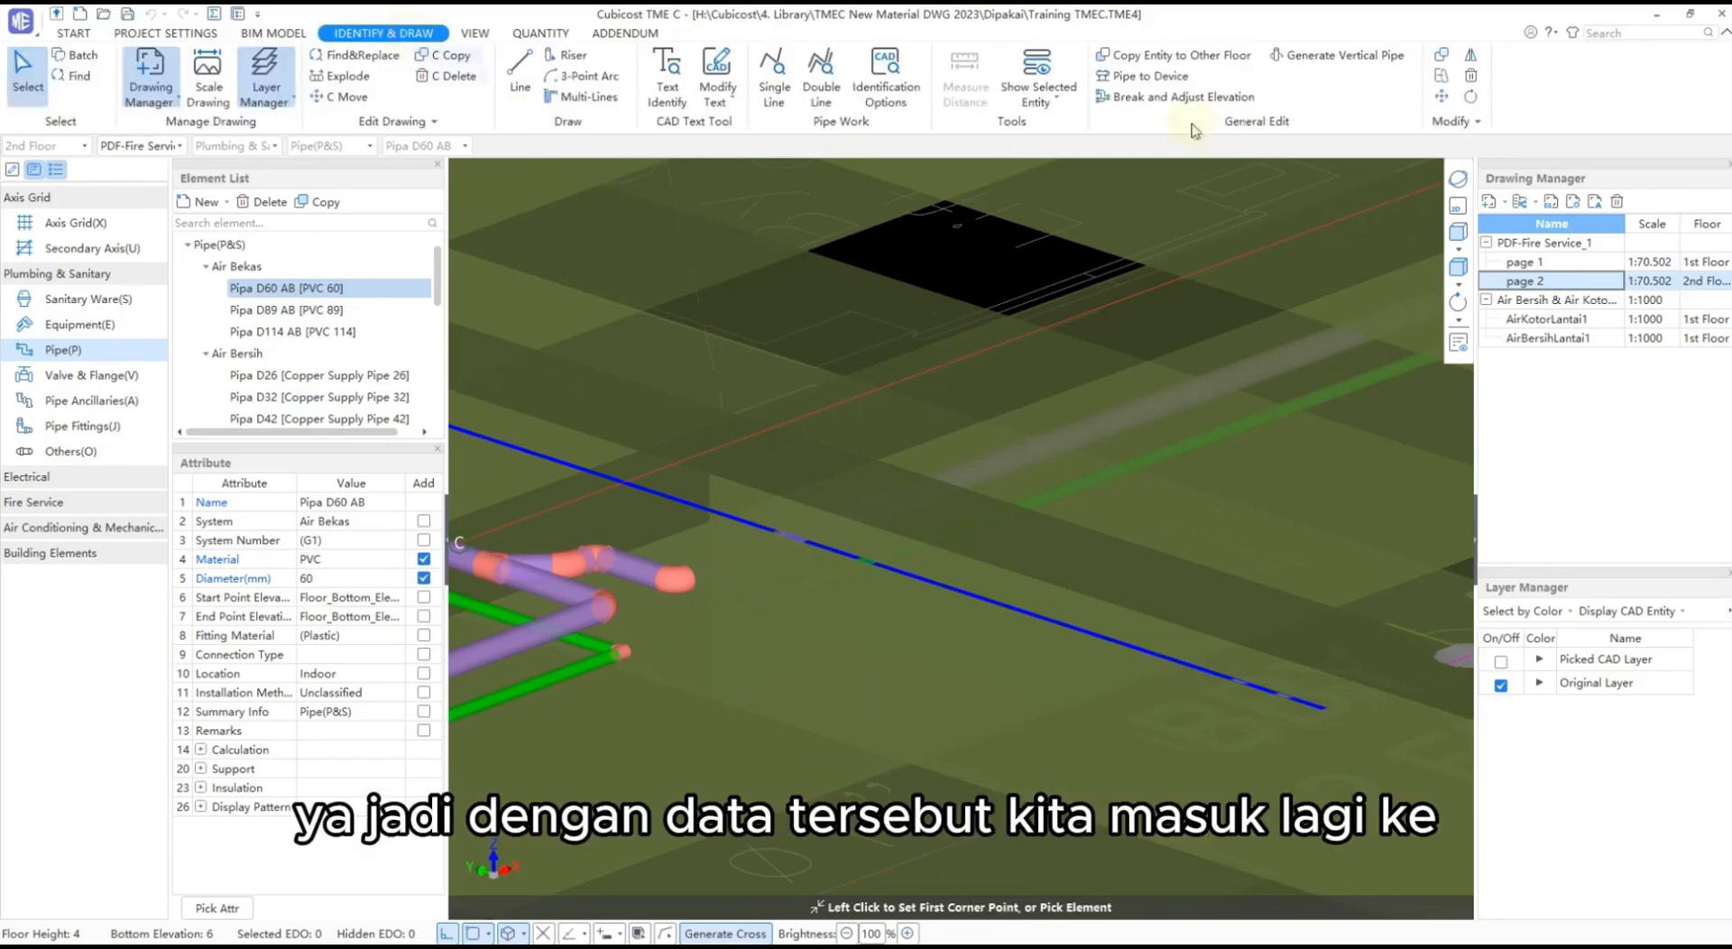
click(1145, 98)
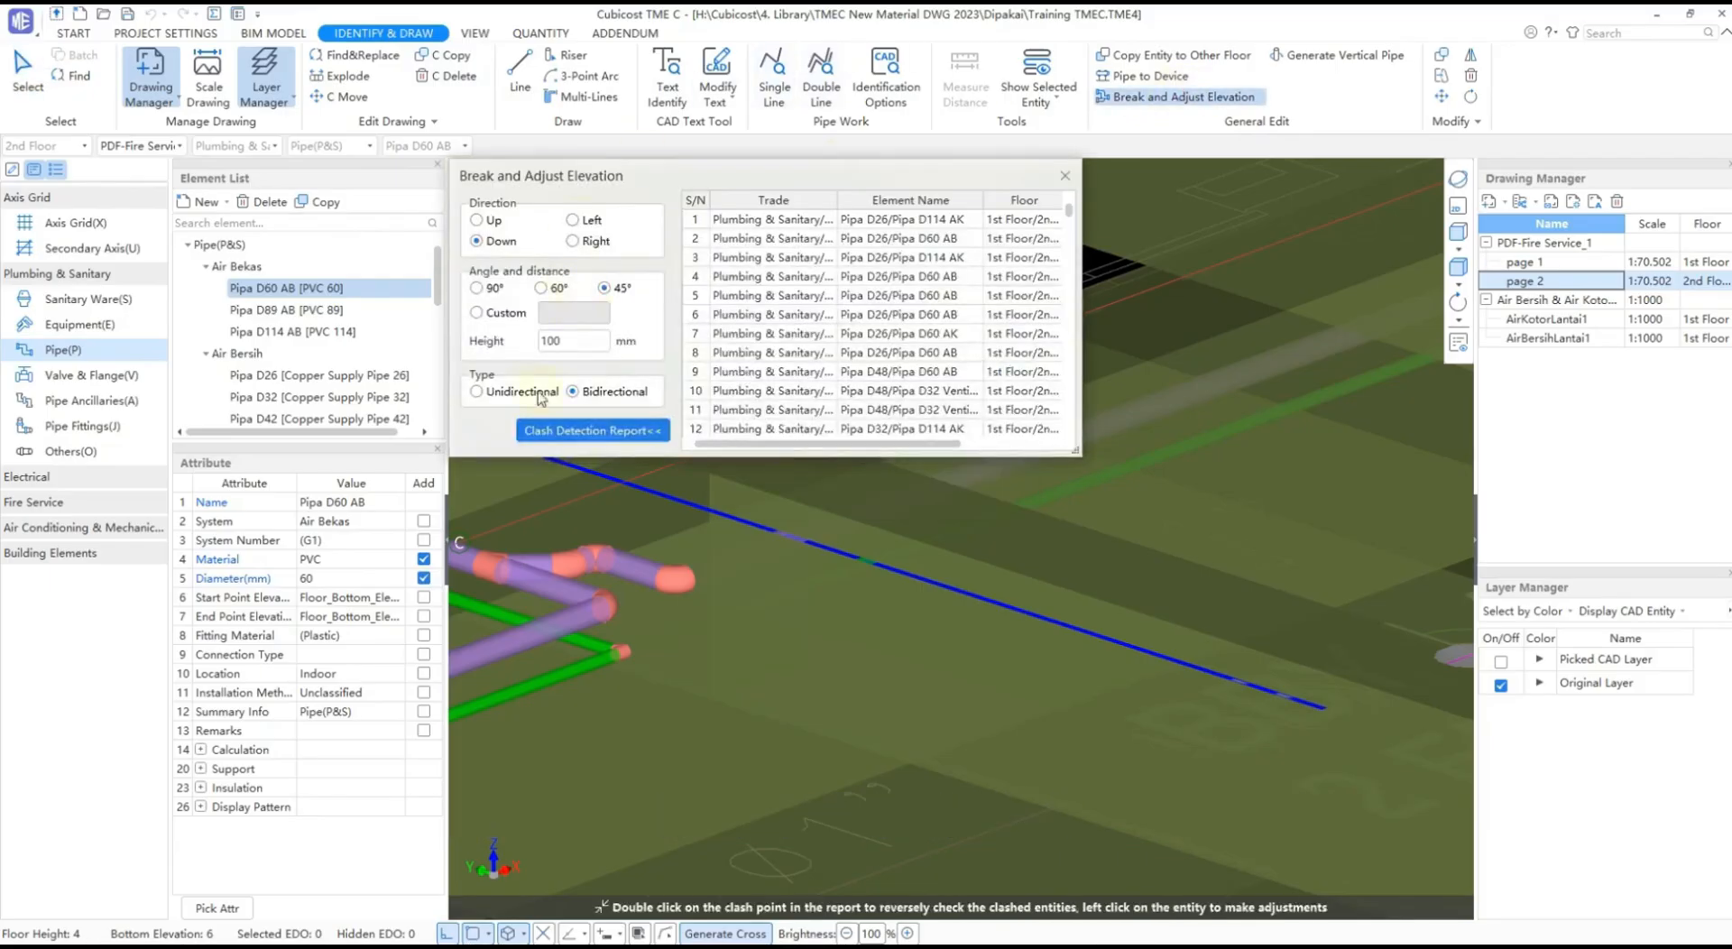
click(1458, 210)
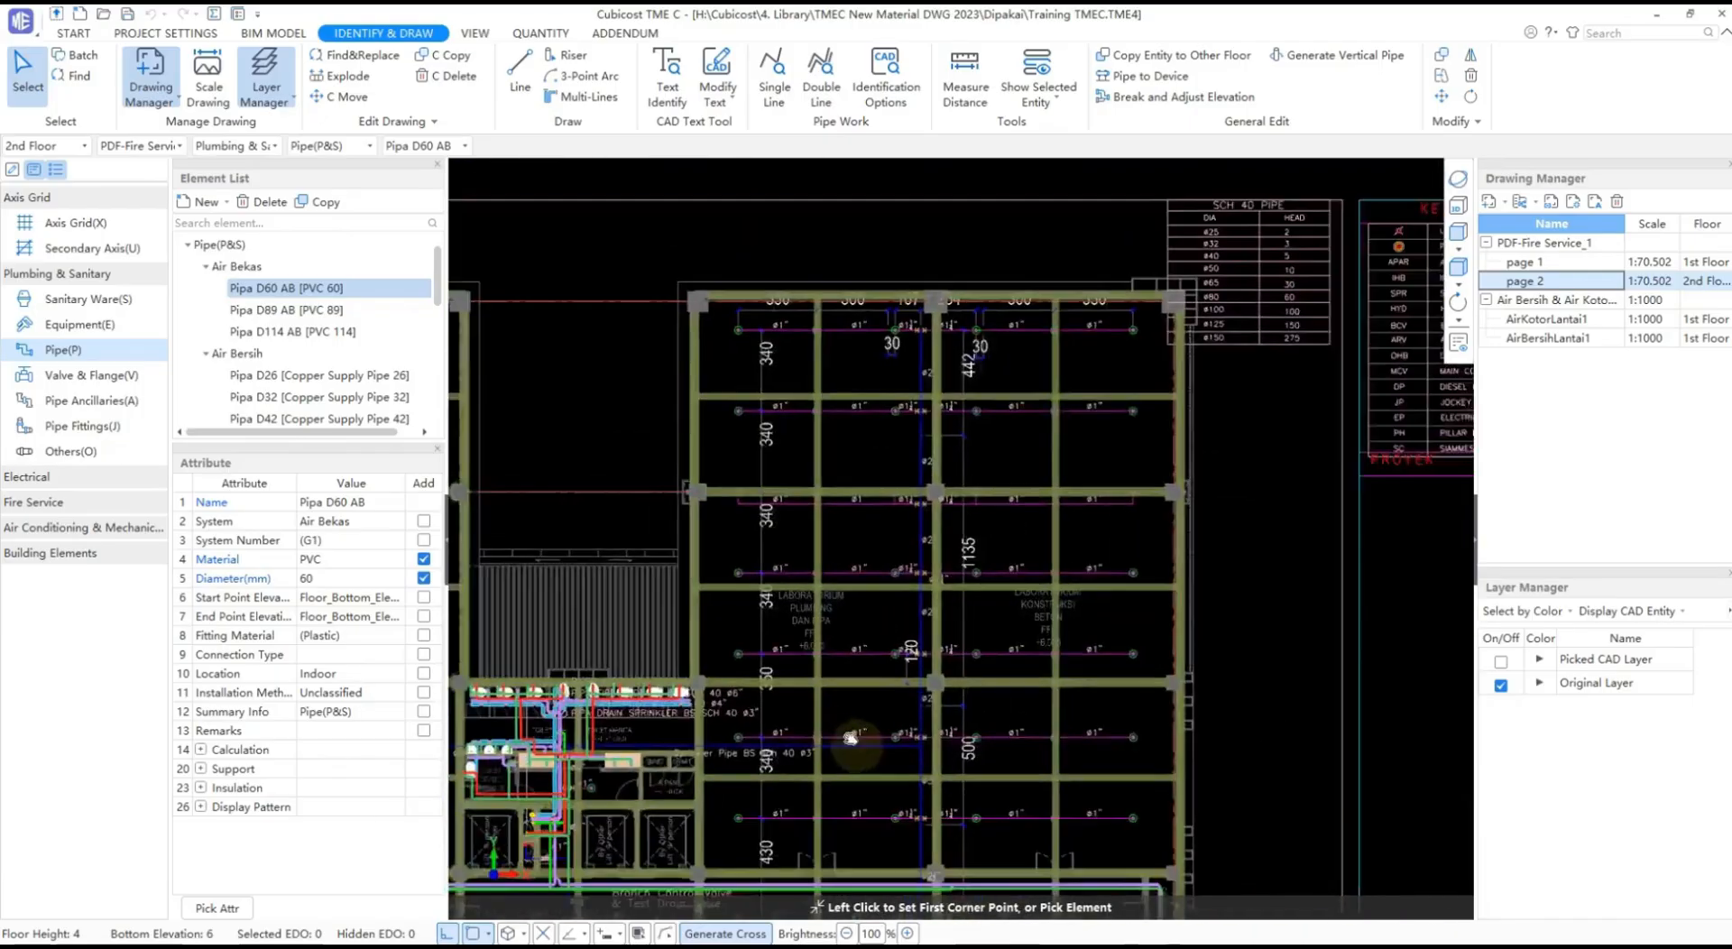
scroll(850, 738, up, 8)
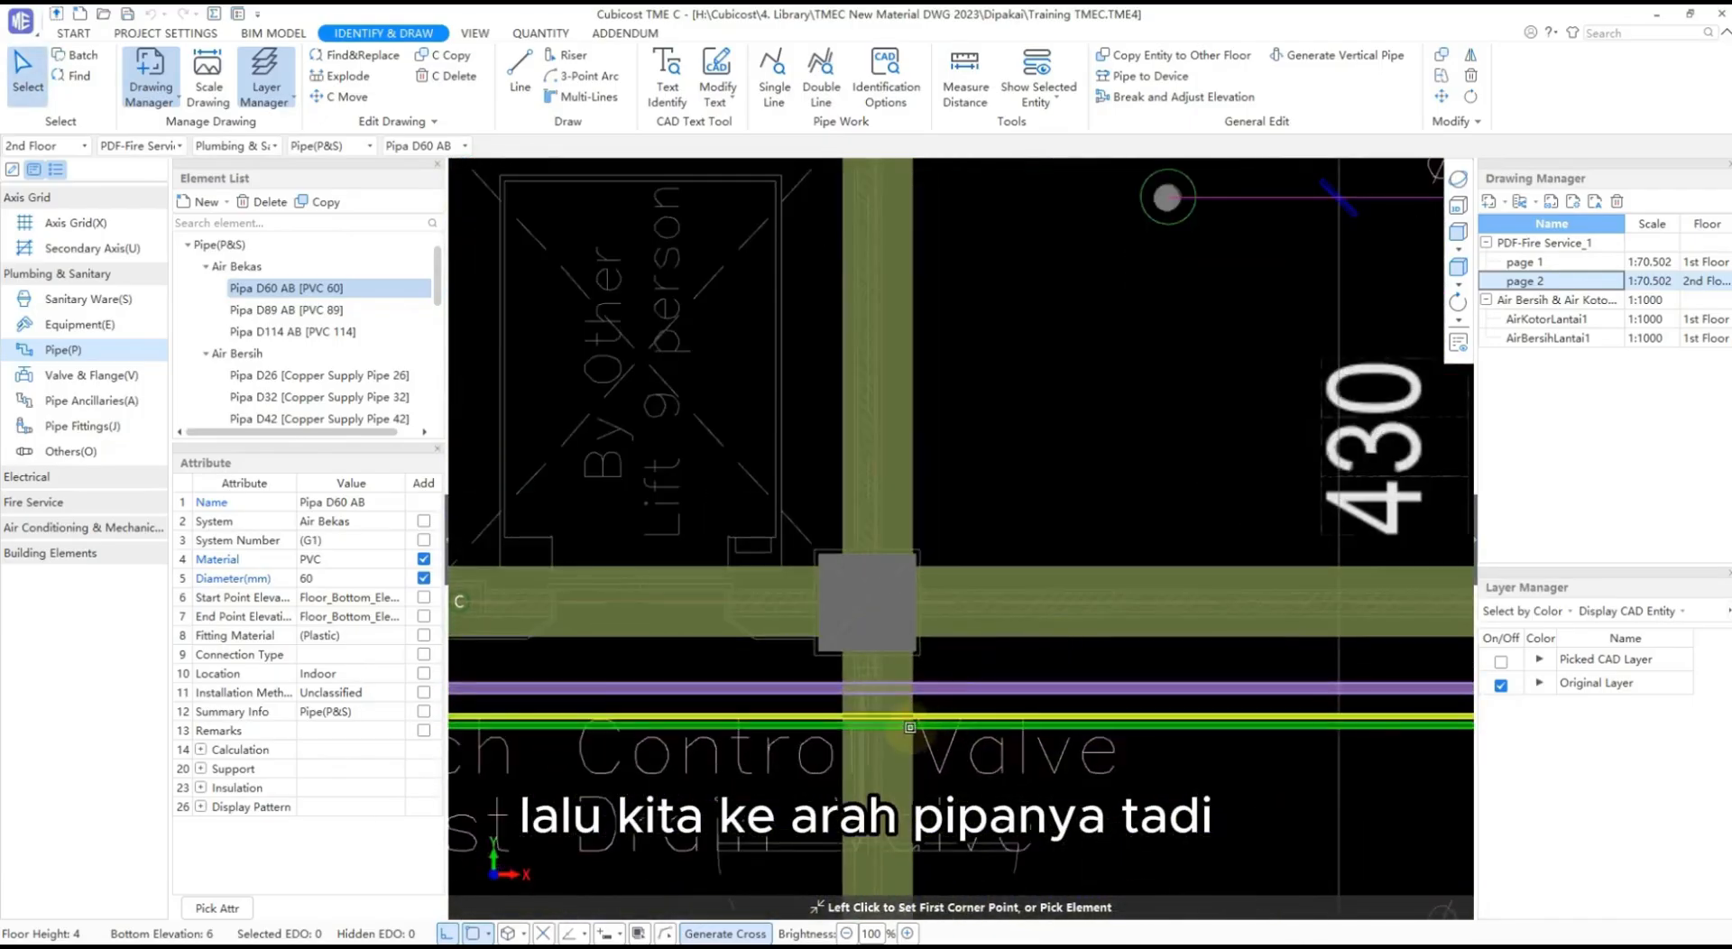
scroll(910, 727, up, 5)
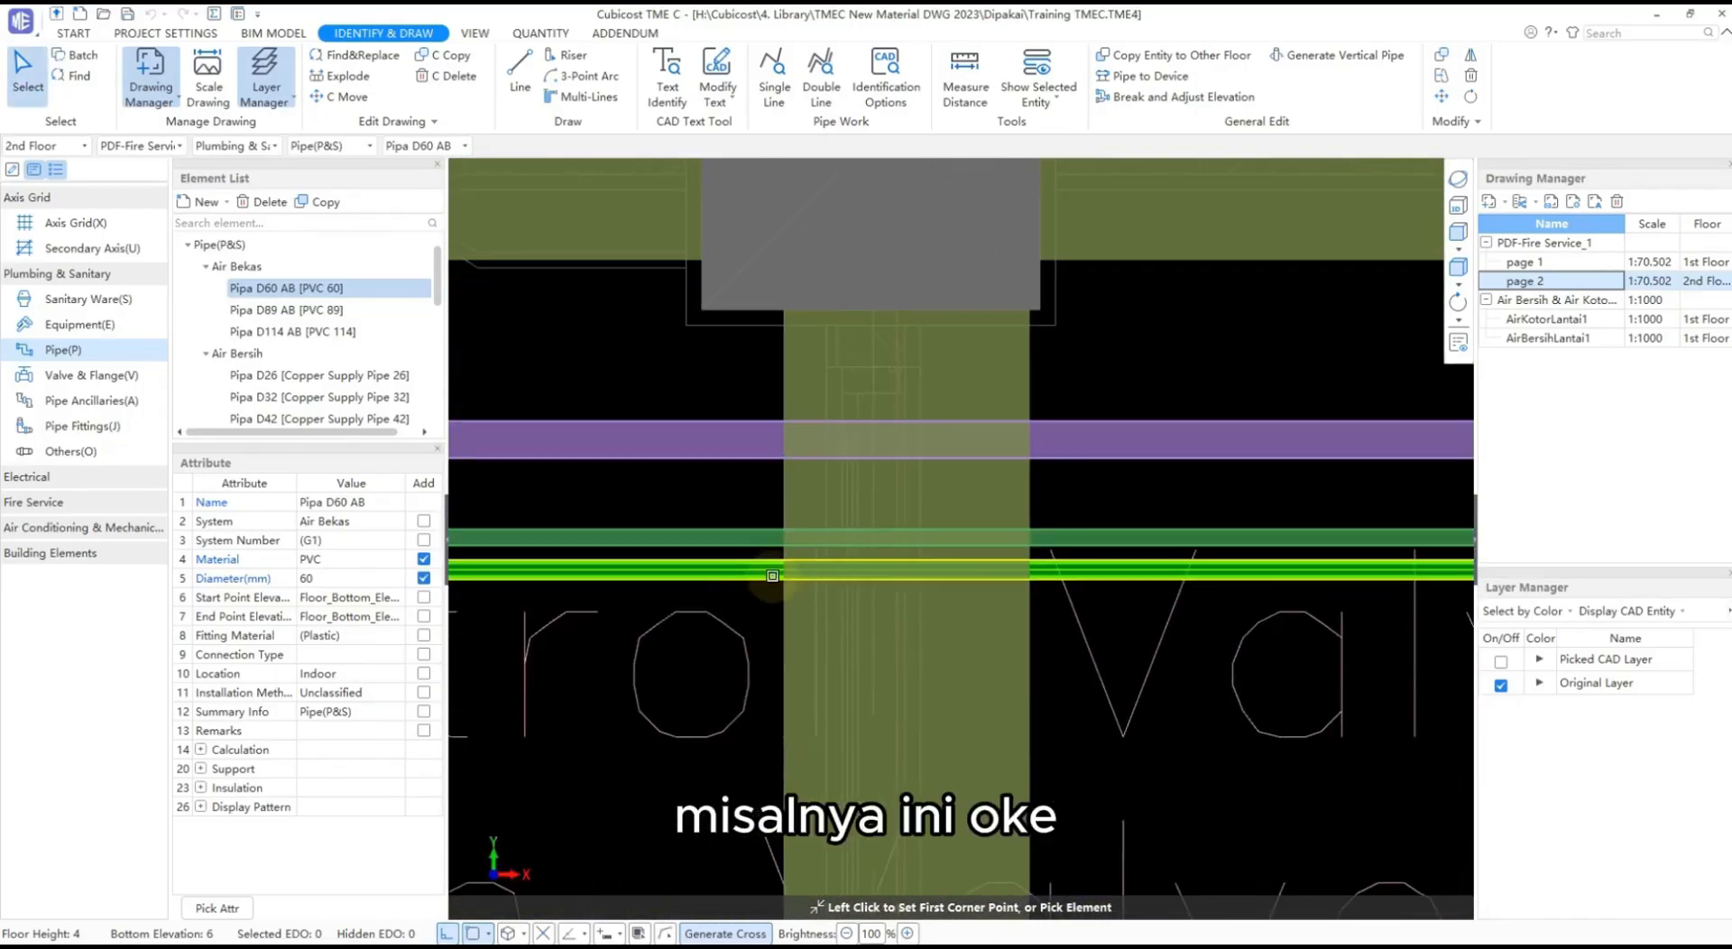
scroll(776, 576, down, 3)
scroll(794, 577, up, 2)
- Use Break and Adjust Elevation to drop Pipa D32 Ventilasi 500 mm at 90°, bidirectionally, between bending points at the two beam edges
click(804, 579)
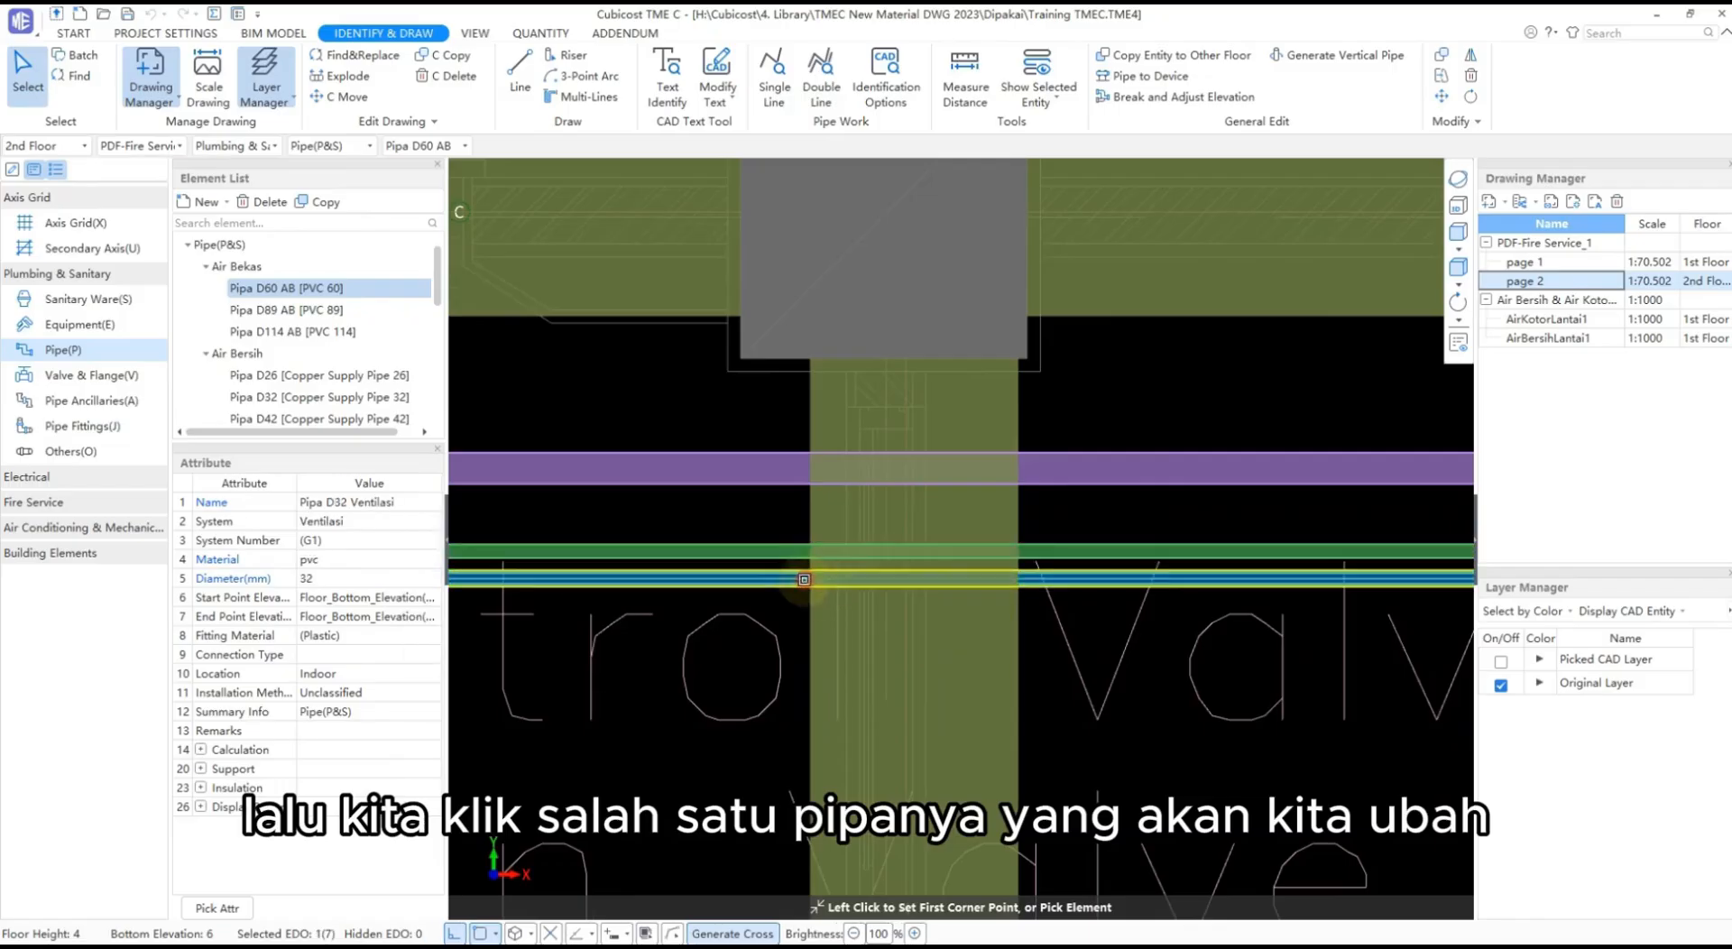
click(1178, 101)
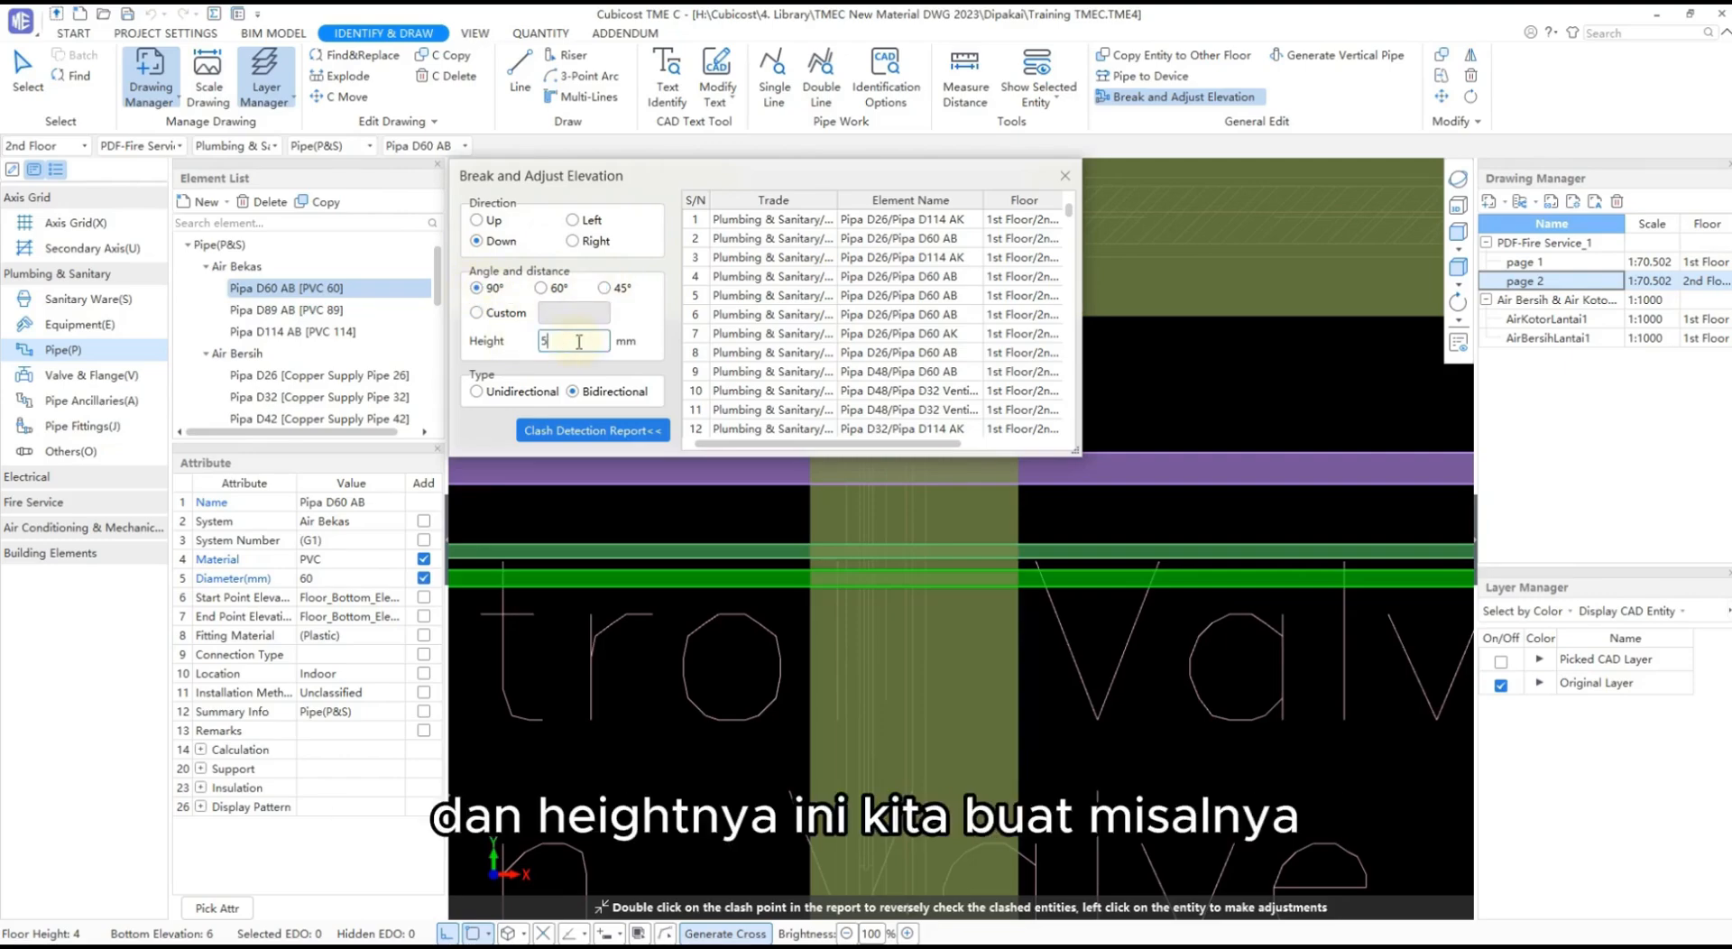
text(00)
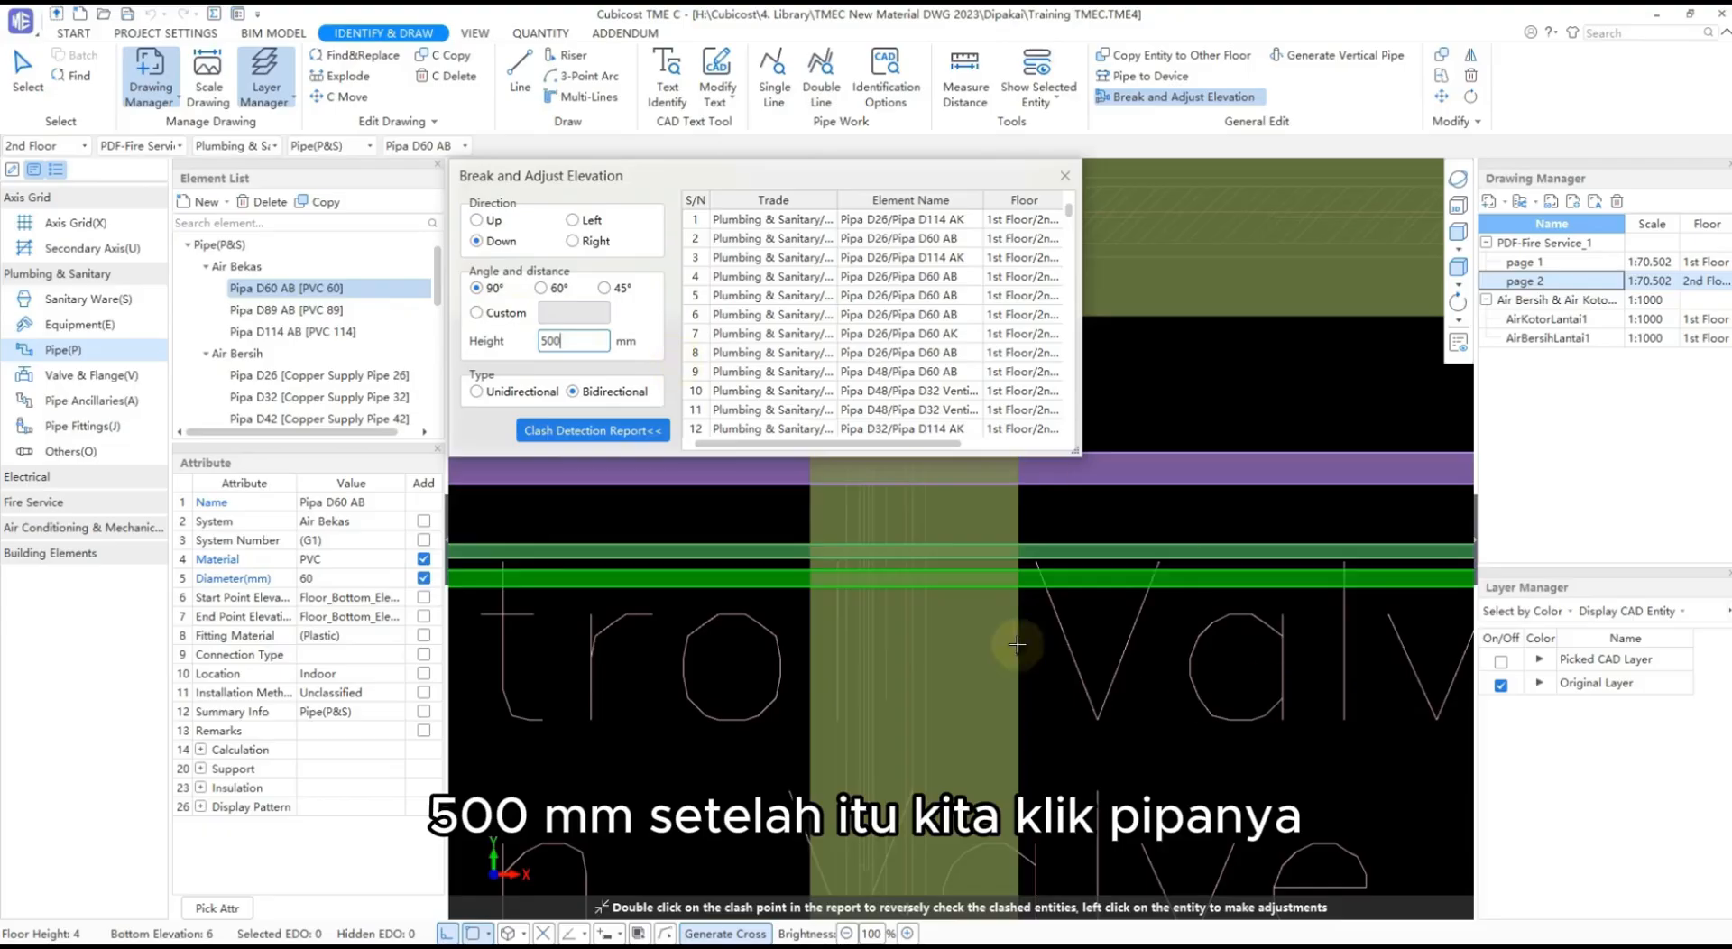
click(988, 580)
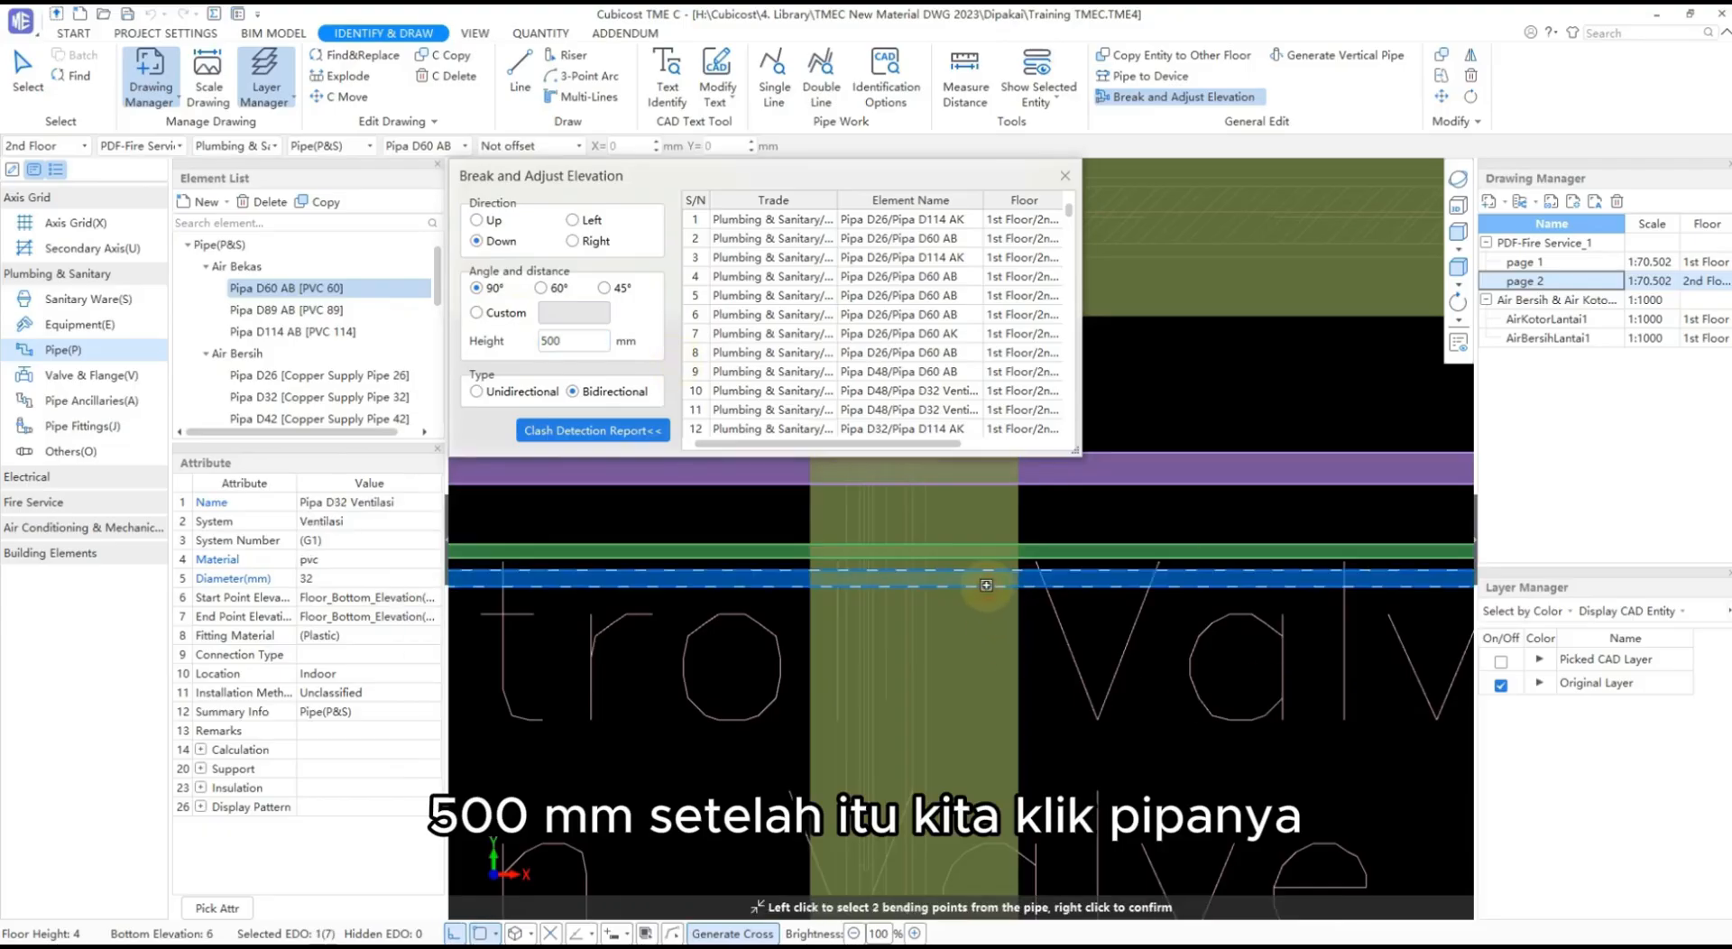
click(803, 578)
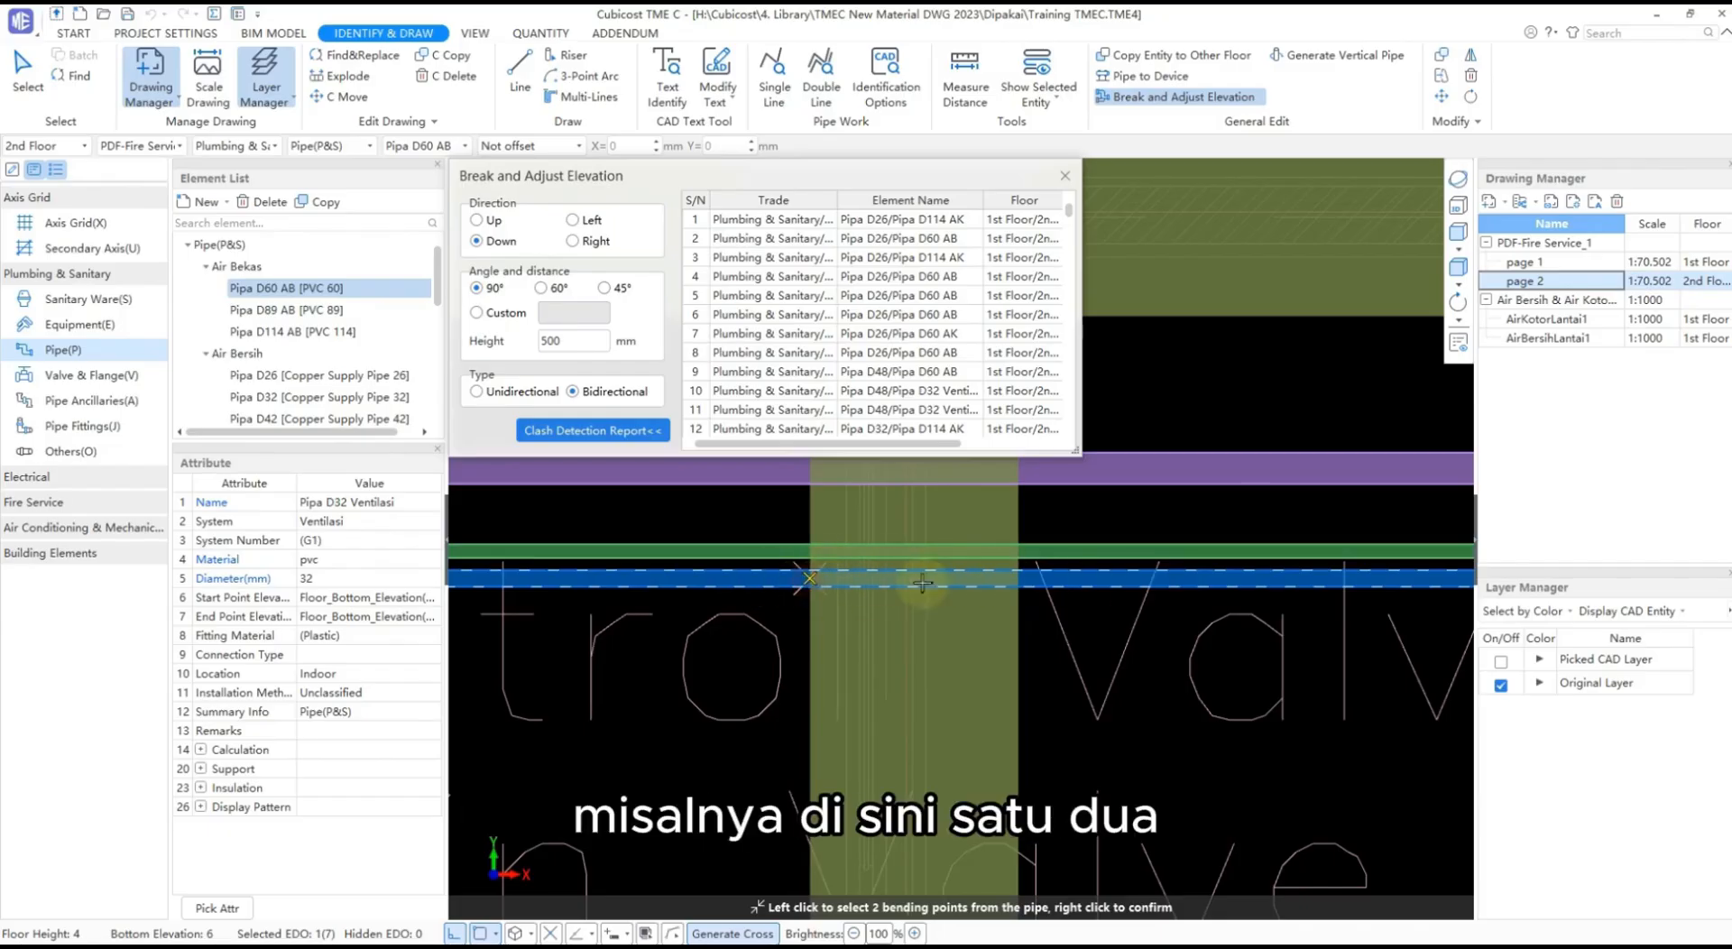
click(1018, 581)
right_click(1134, 600)
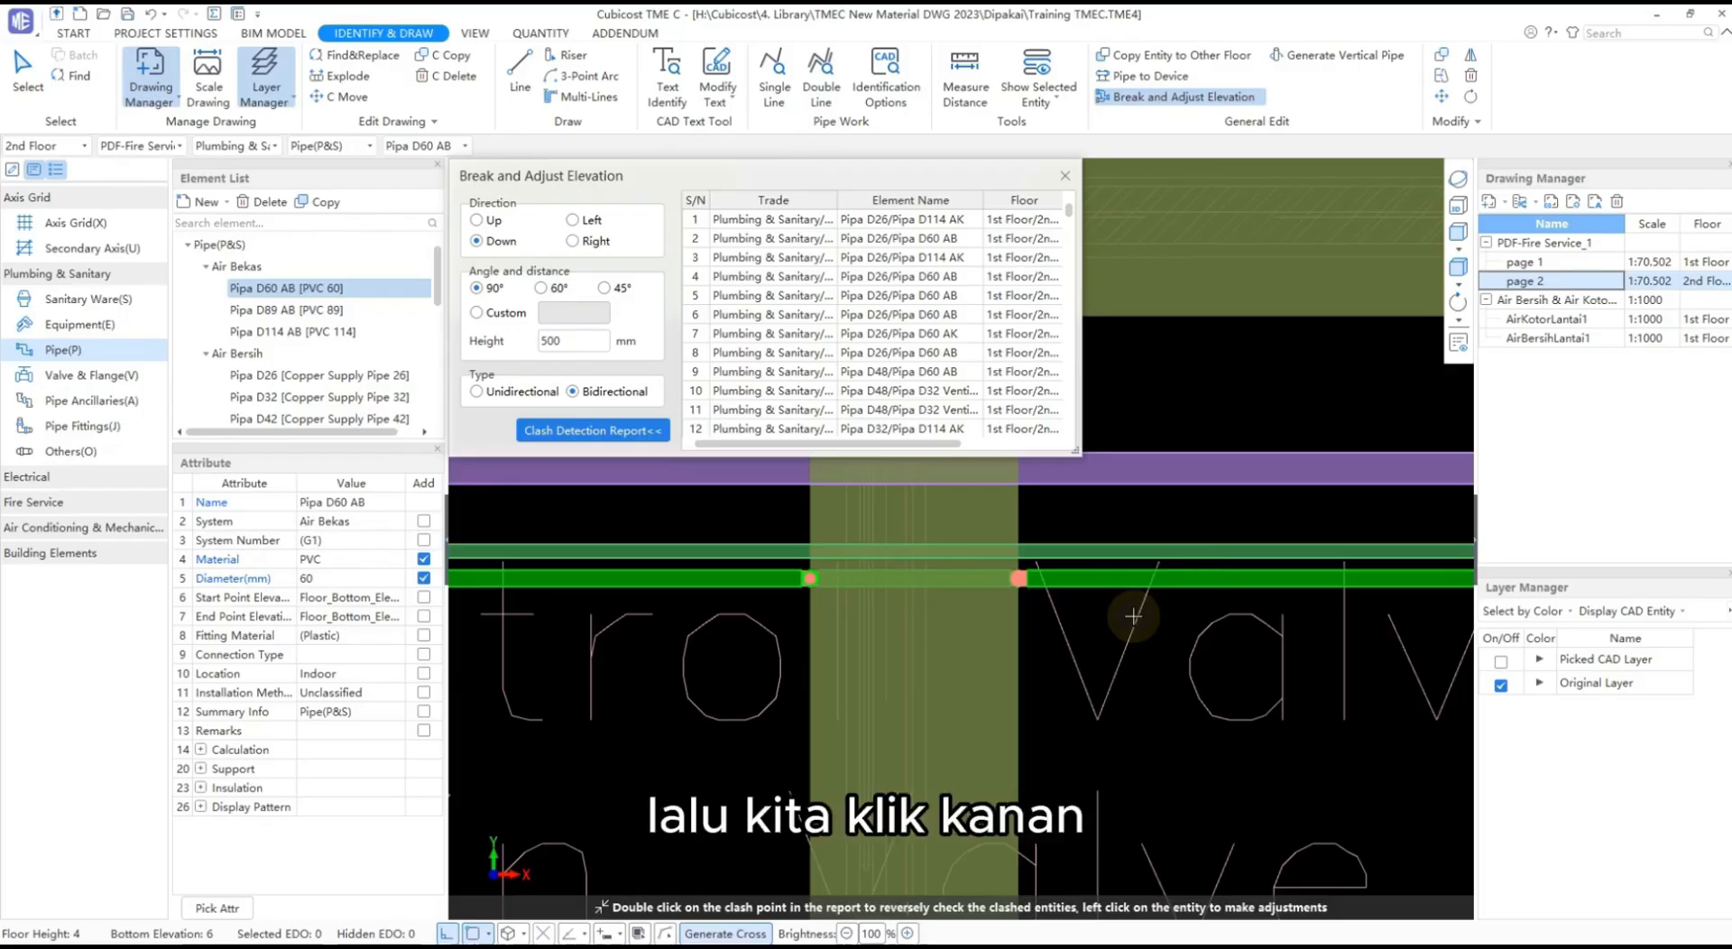
- Examine the lowered Pipa D32 Ventilasi section beneath the beam in 3D and pick its bottom horizontal segment
click(1459, 179)
drag(1010, 577, 1103, 518)
scroll(1093, 551, down, 4)
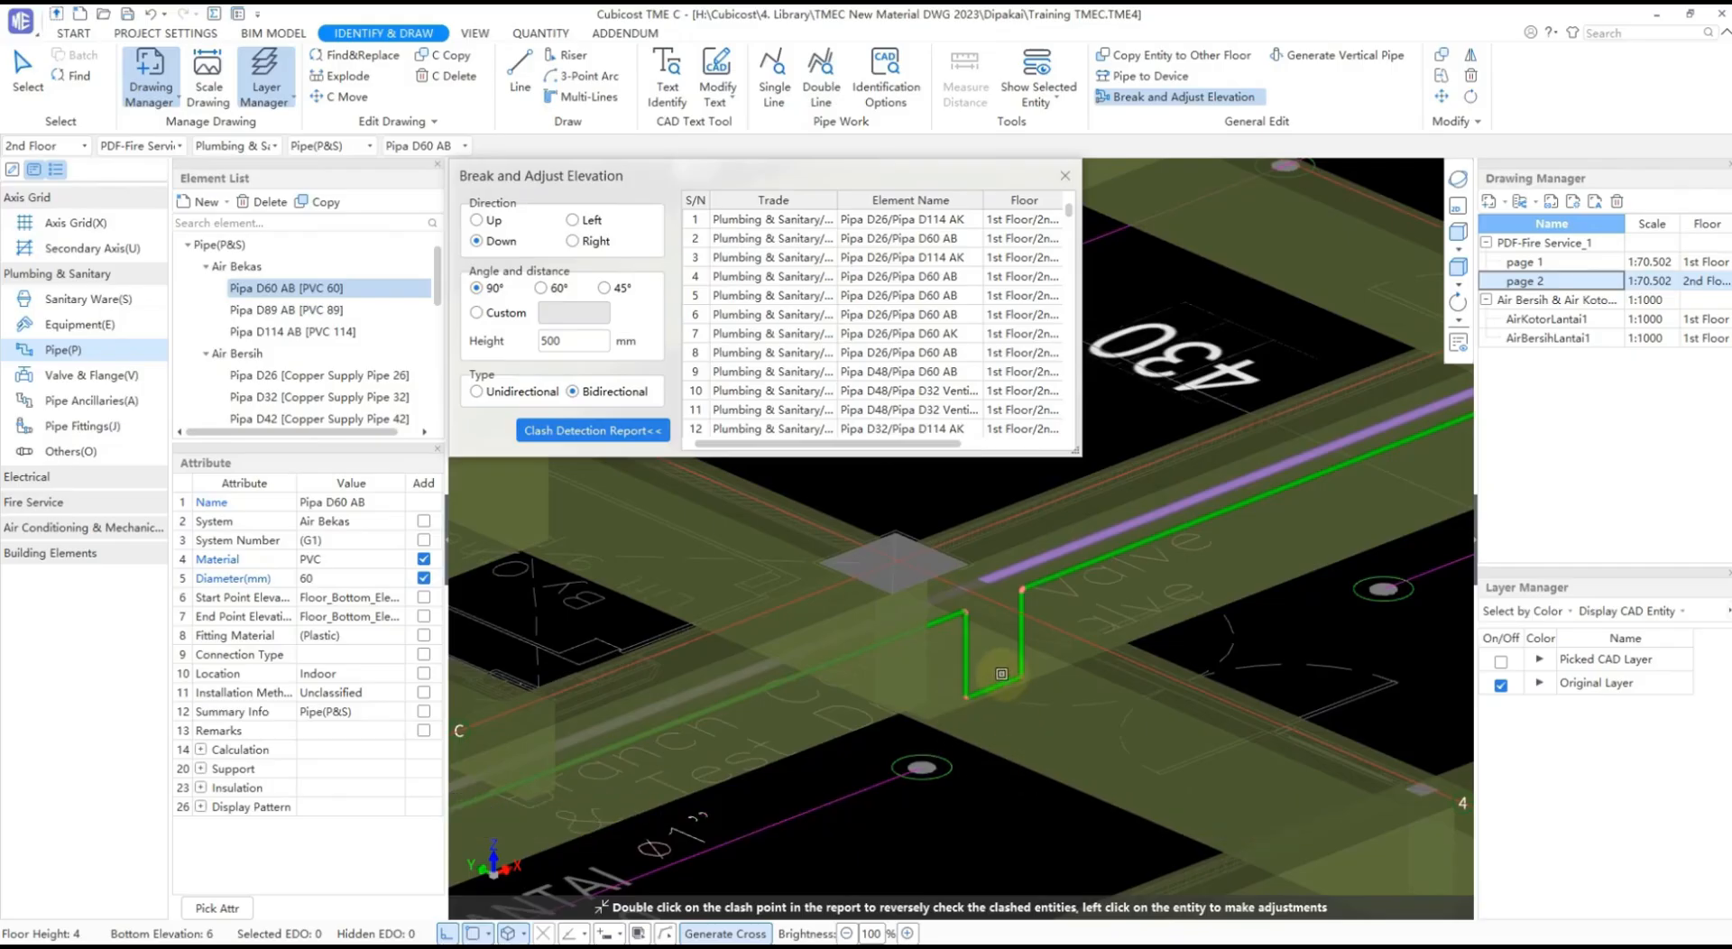
scroll(956, 677, up, 3)
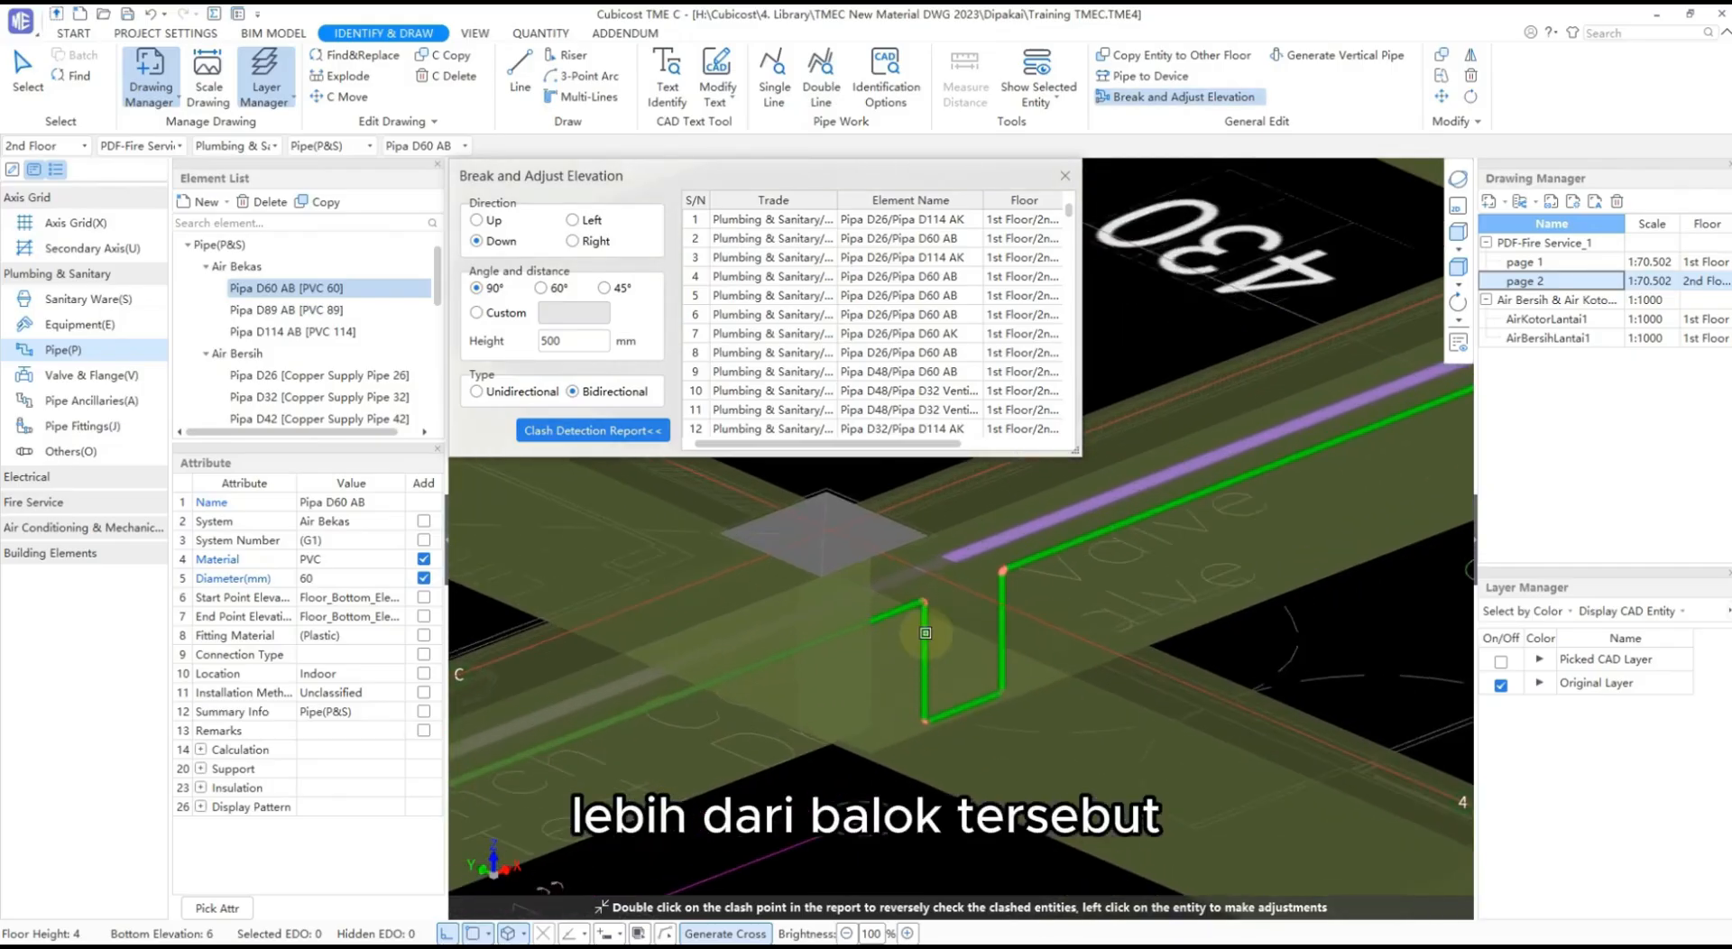
scroll(925, 633, down, 1)
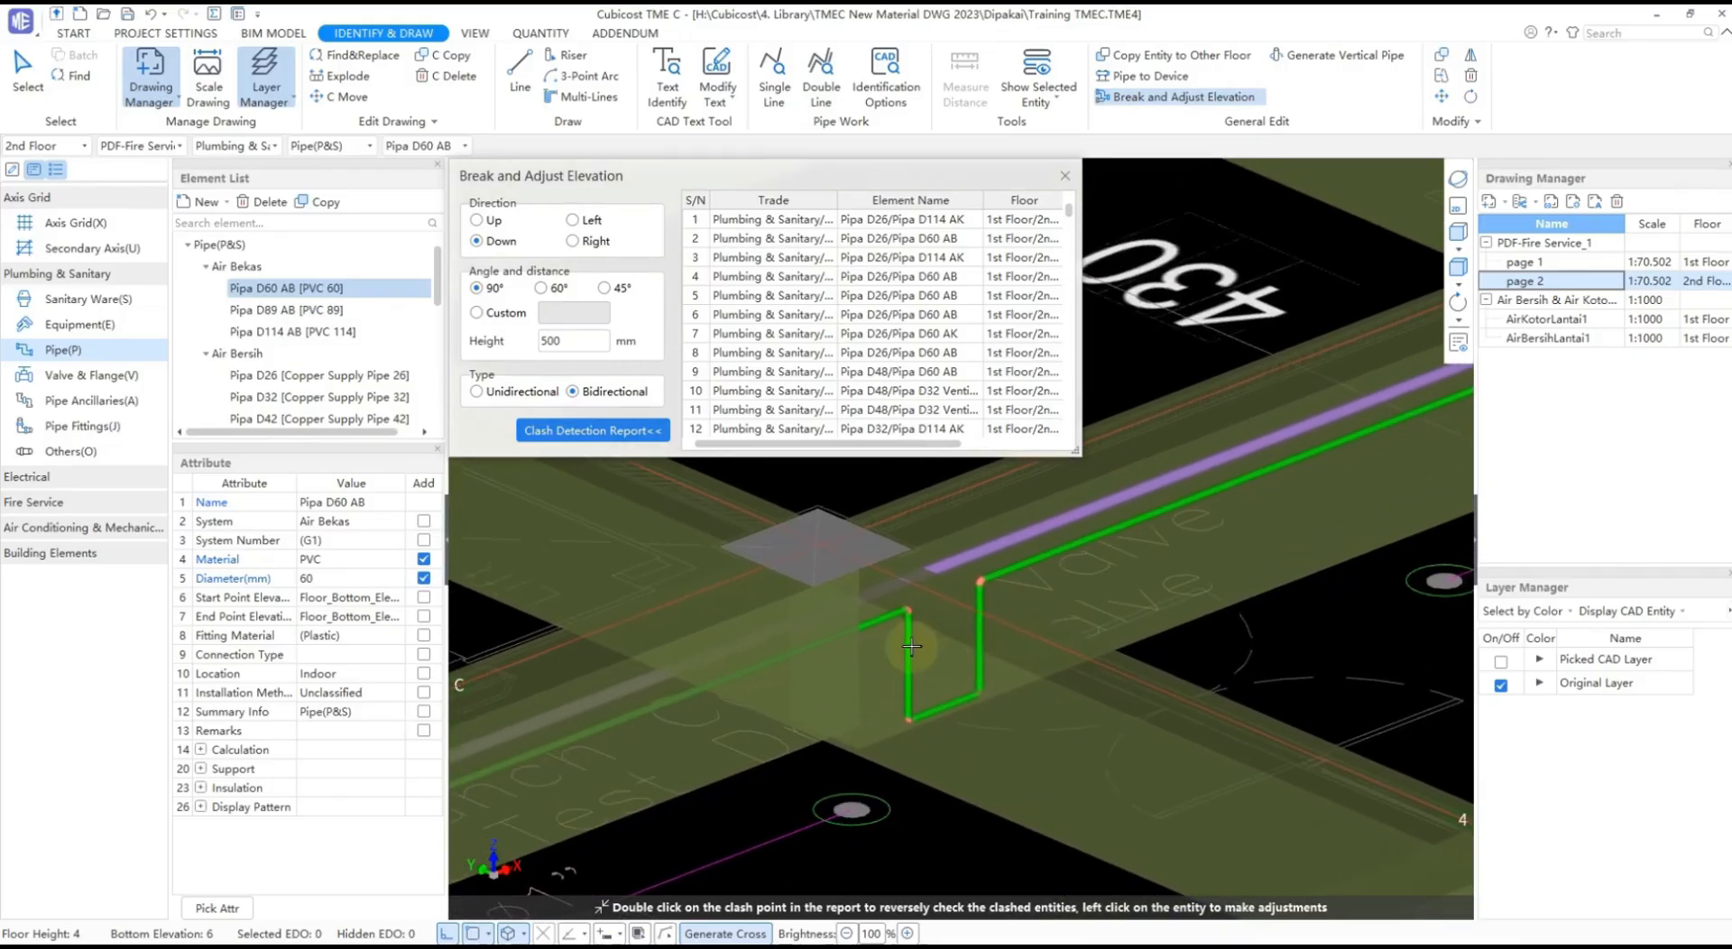
click(950, 707)
scroll(950, 706, up, 1)
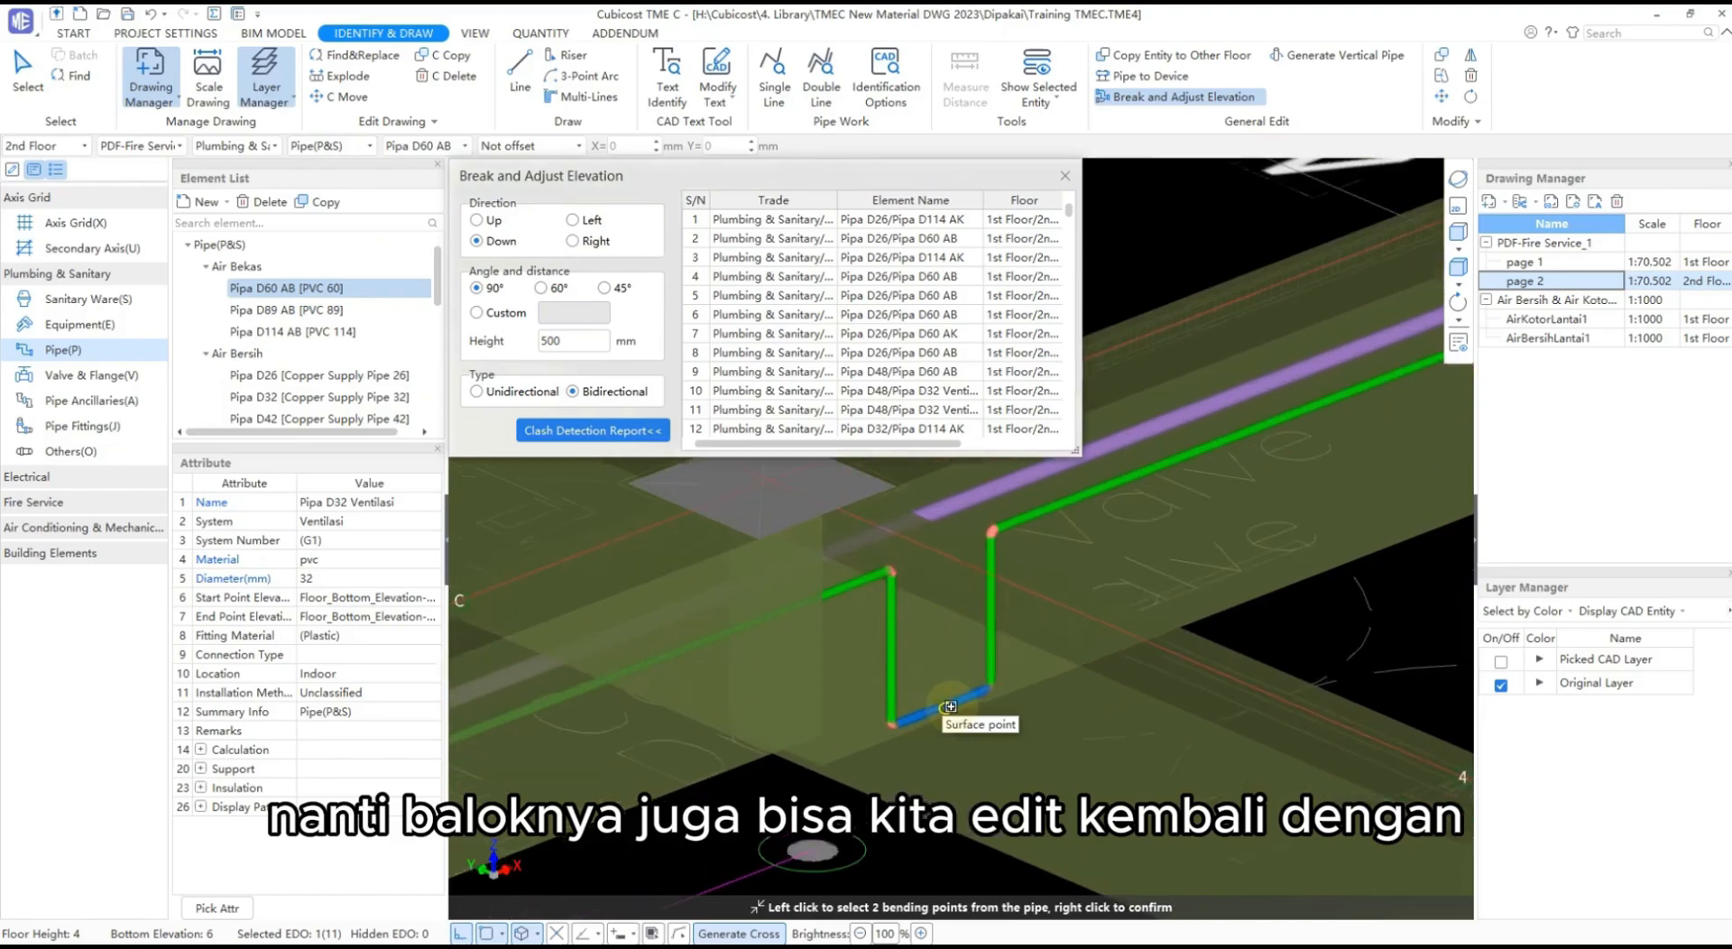
- Leave Break and Adjust Elevation and lower the bottom horizontal pipe segment via its start point elevation, trying Floor_Bottom_Elevation-0.7 before settling on Floor_Bottom_Elevation-0.8
key(Escape)
click(969, 700)
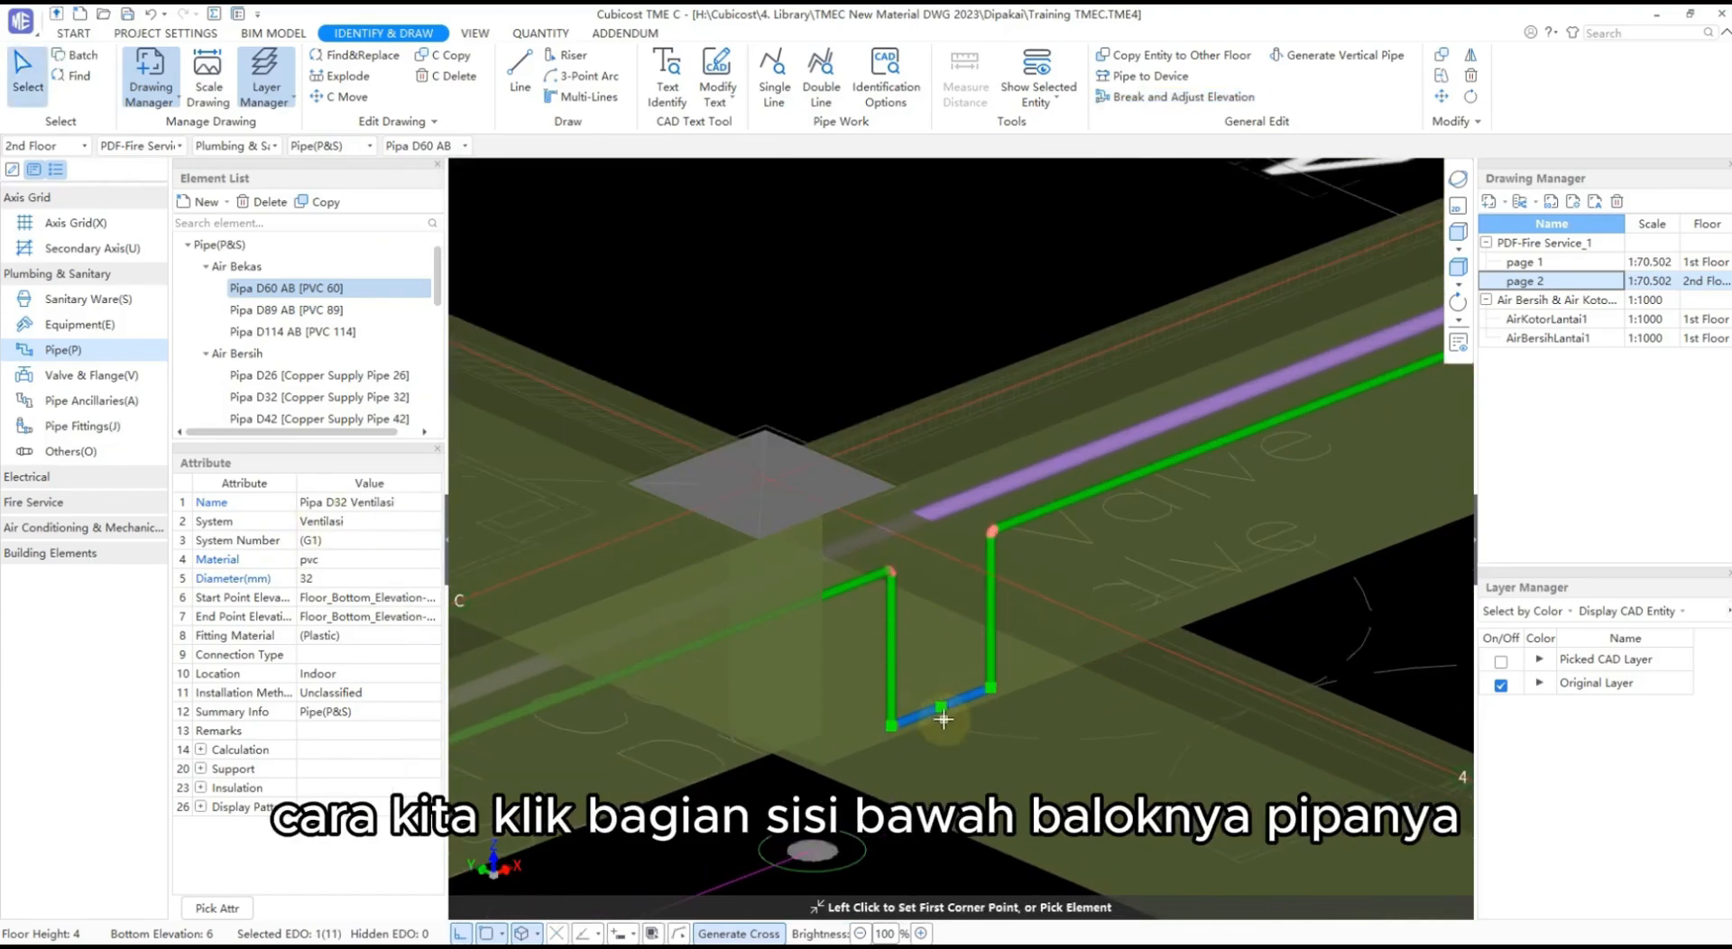
drag(446, 599, 532, 599)
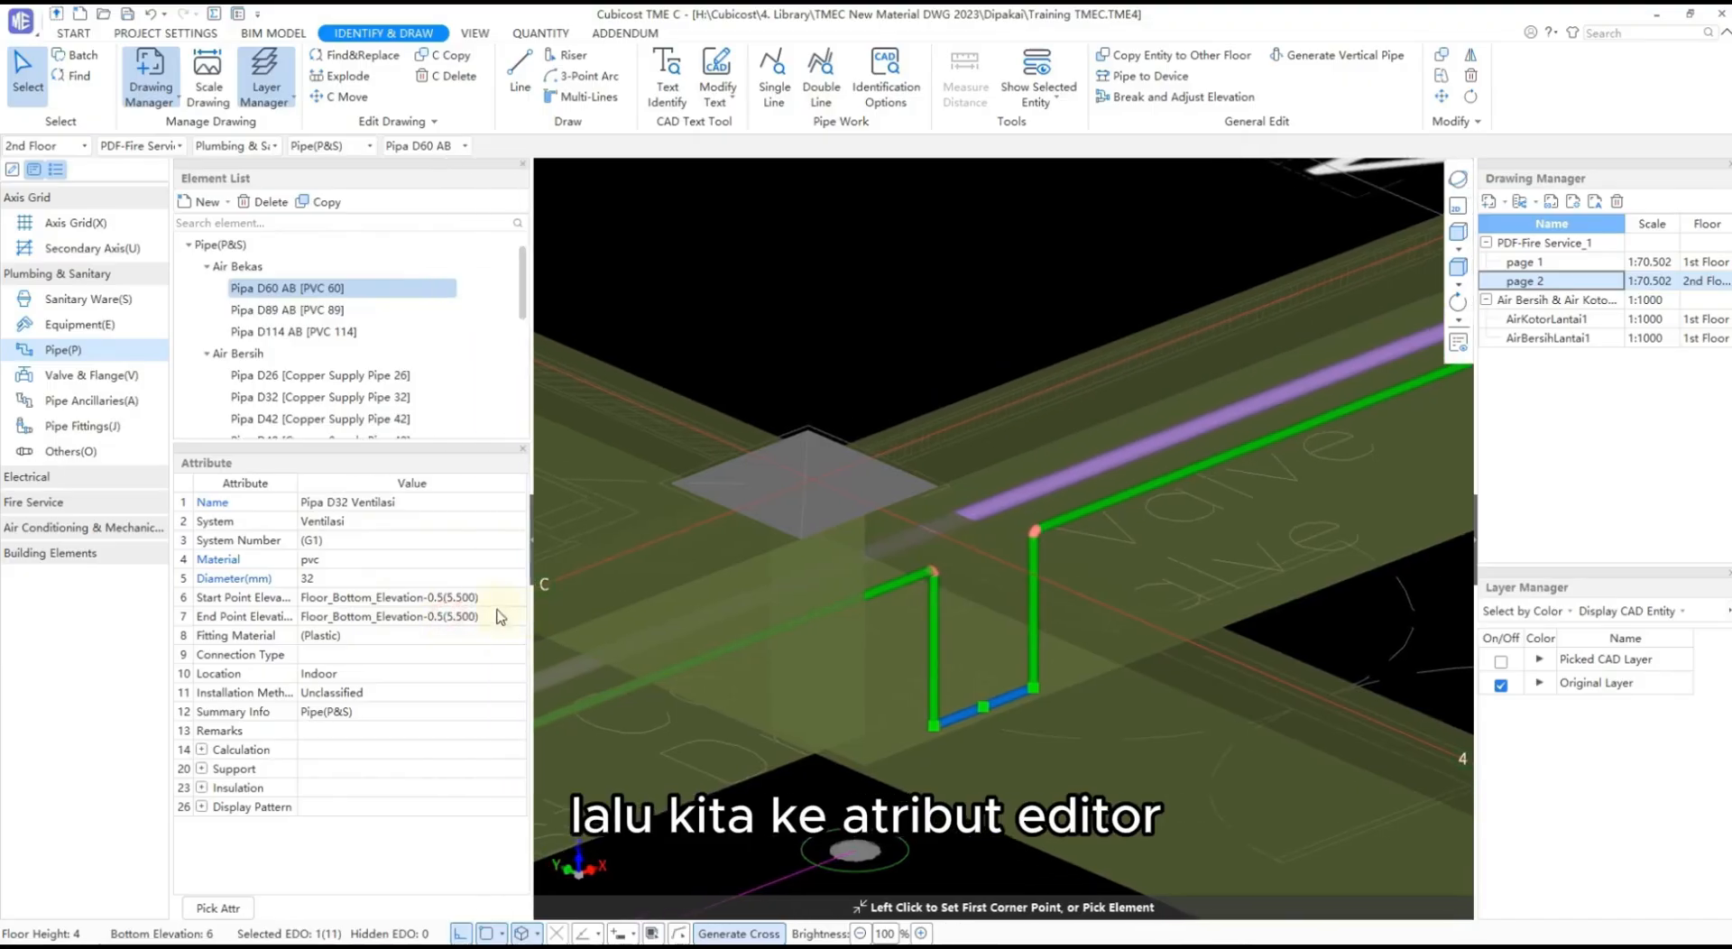
click(461, 598)
click(450, 597)
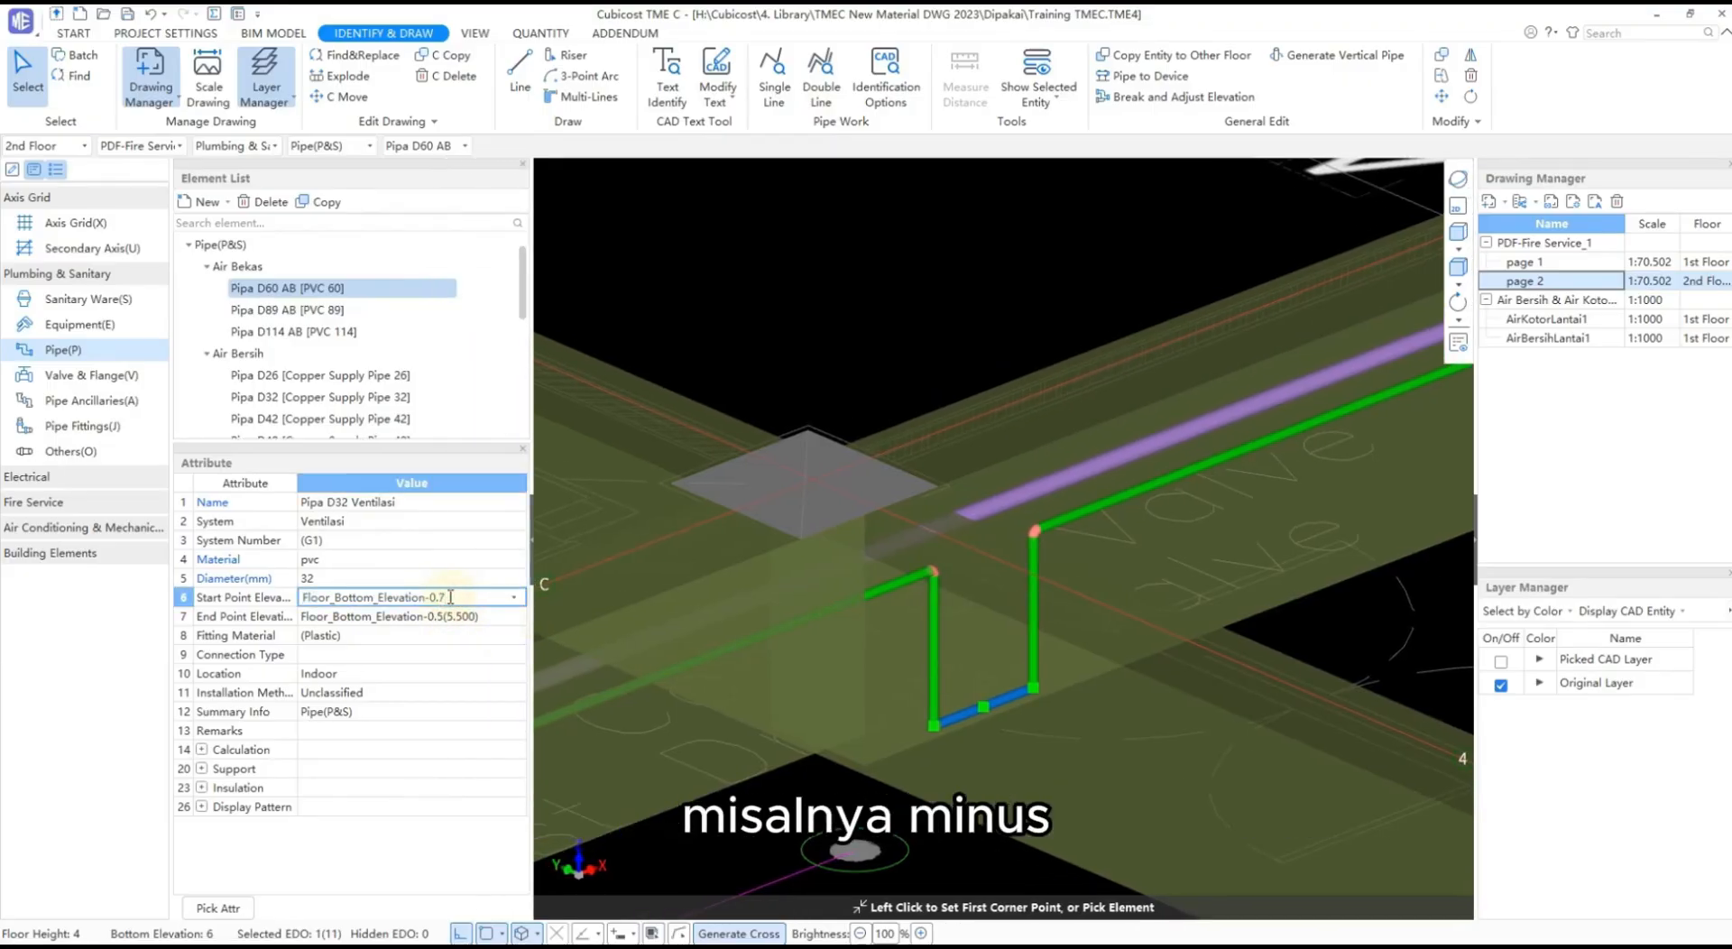
key(Return)
click(450, 597)
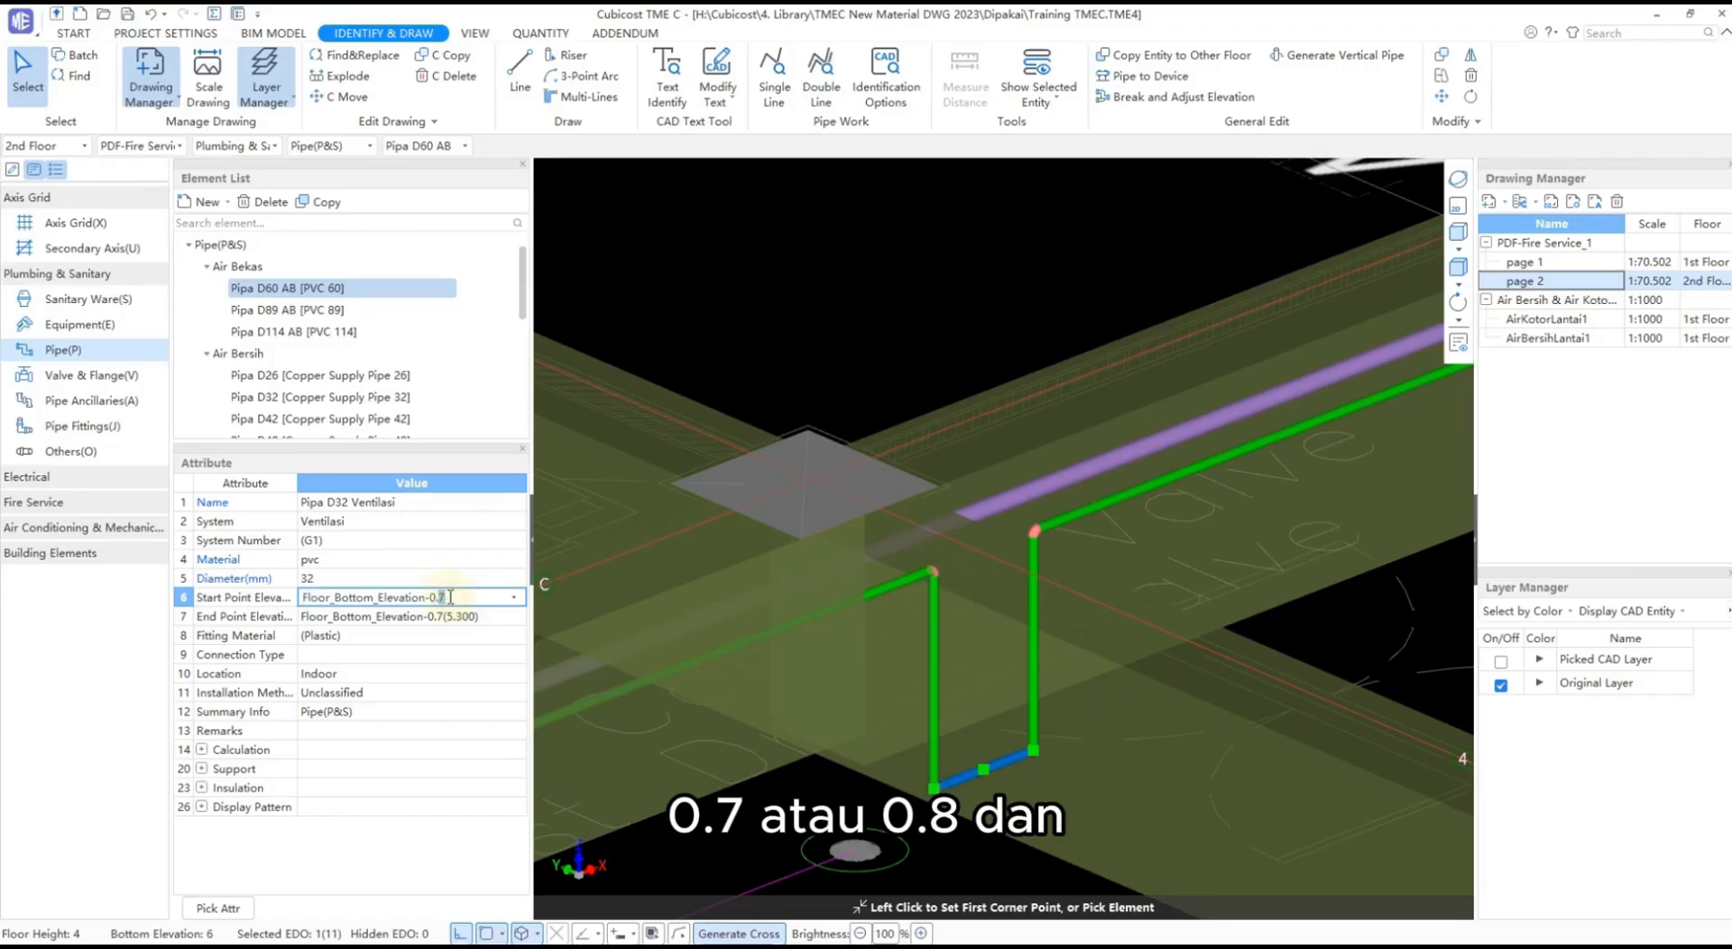
key(Return)
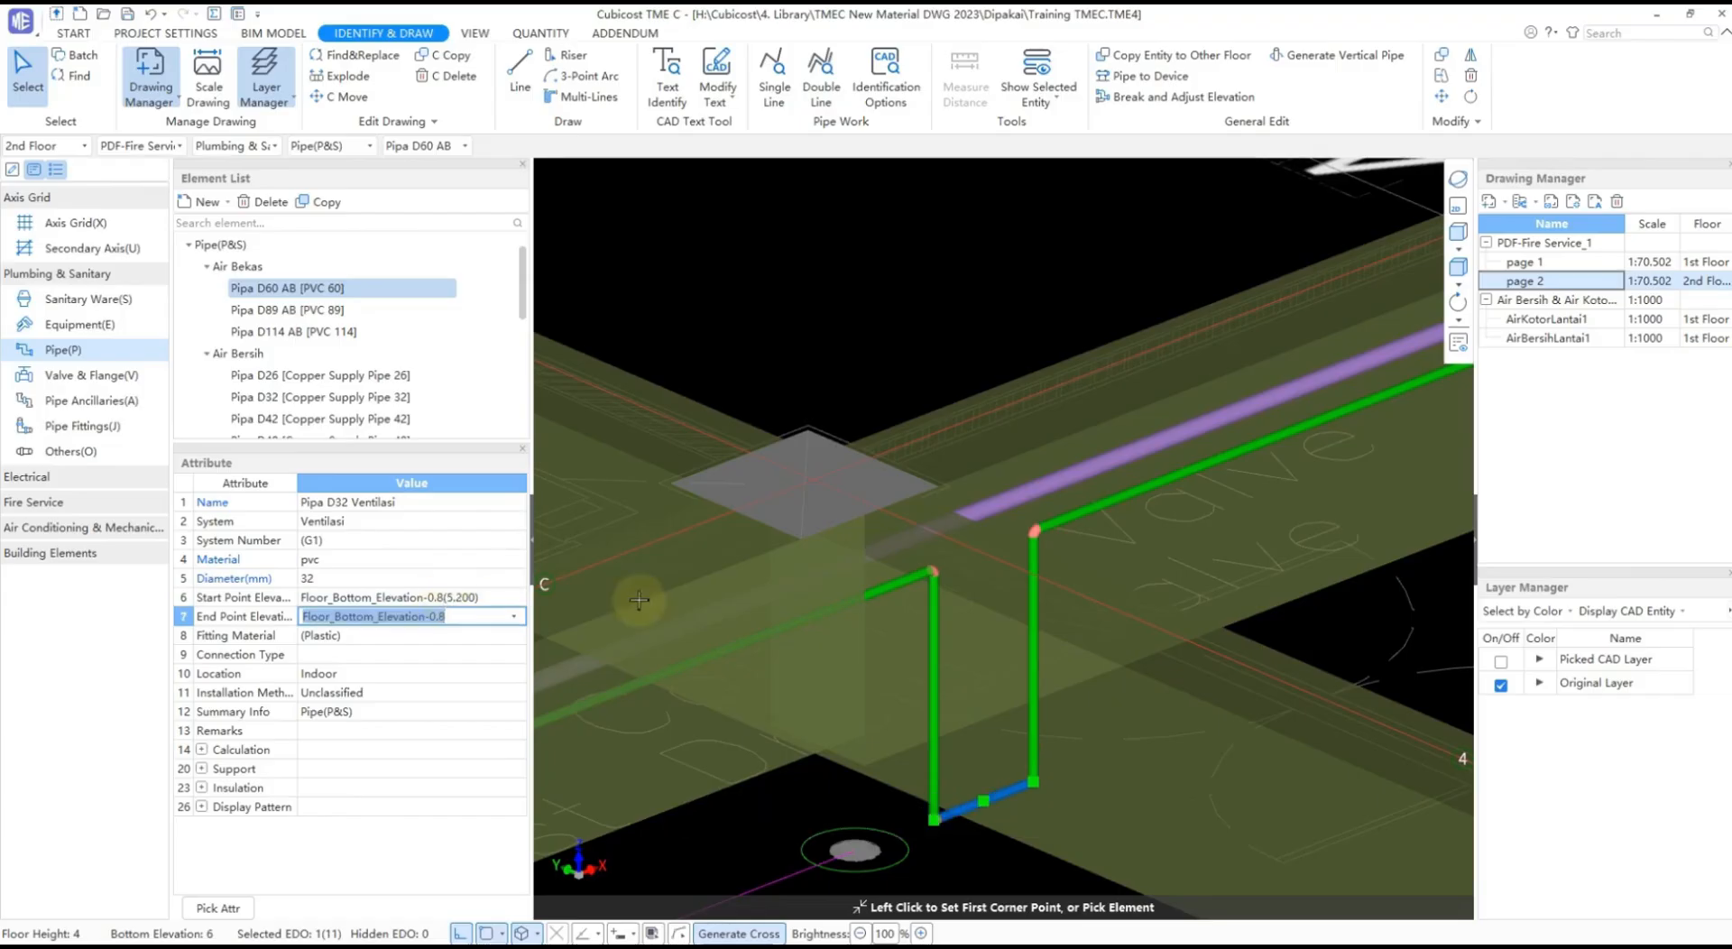
click(1460, 187)
drag(1039, 453, 1001, 523)
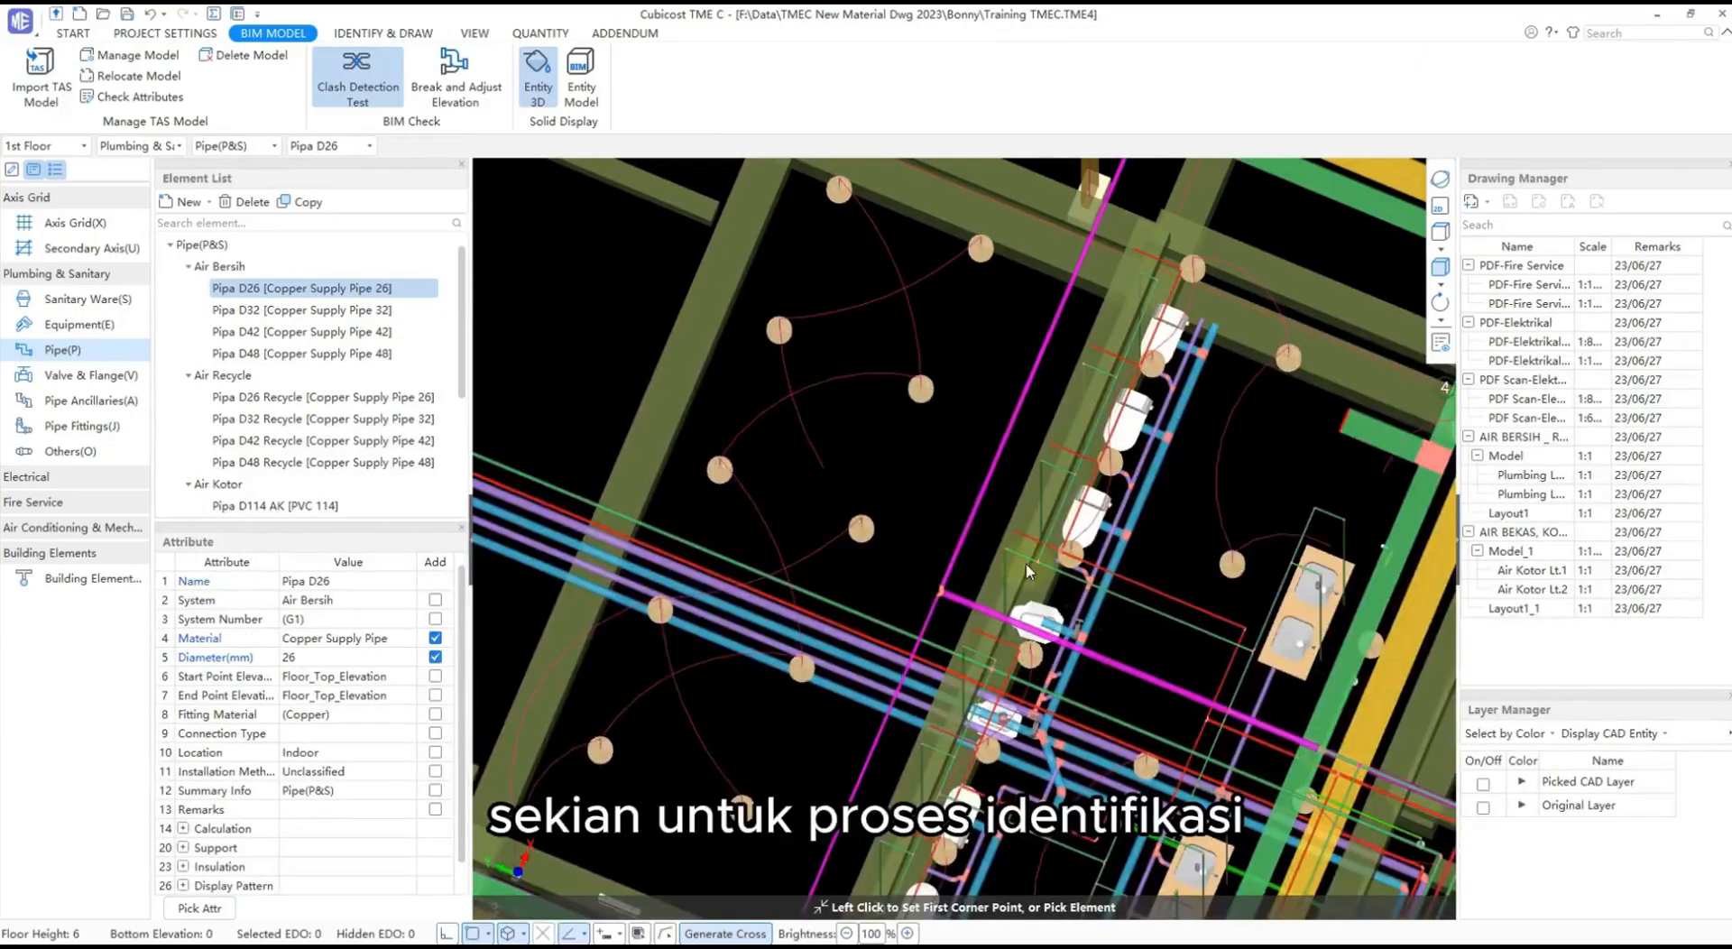
scroll(1069, 497, down, 6)
scroll(1069, 496, up, 2)
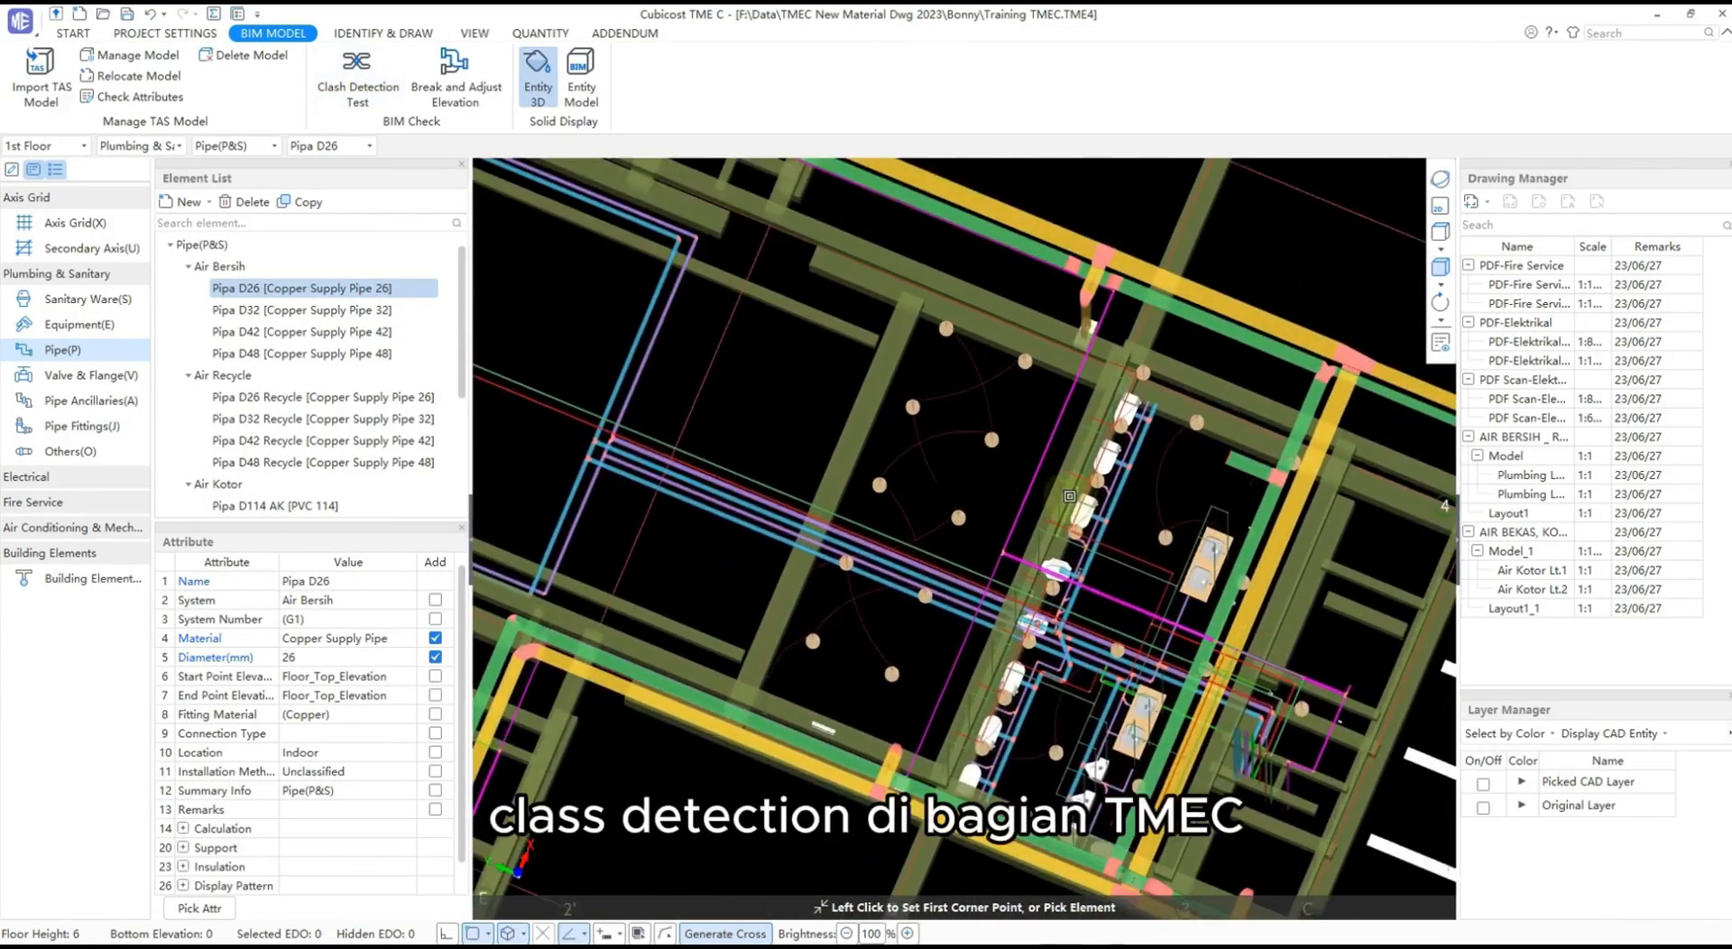
scroll(1070, 496, up, 2)
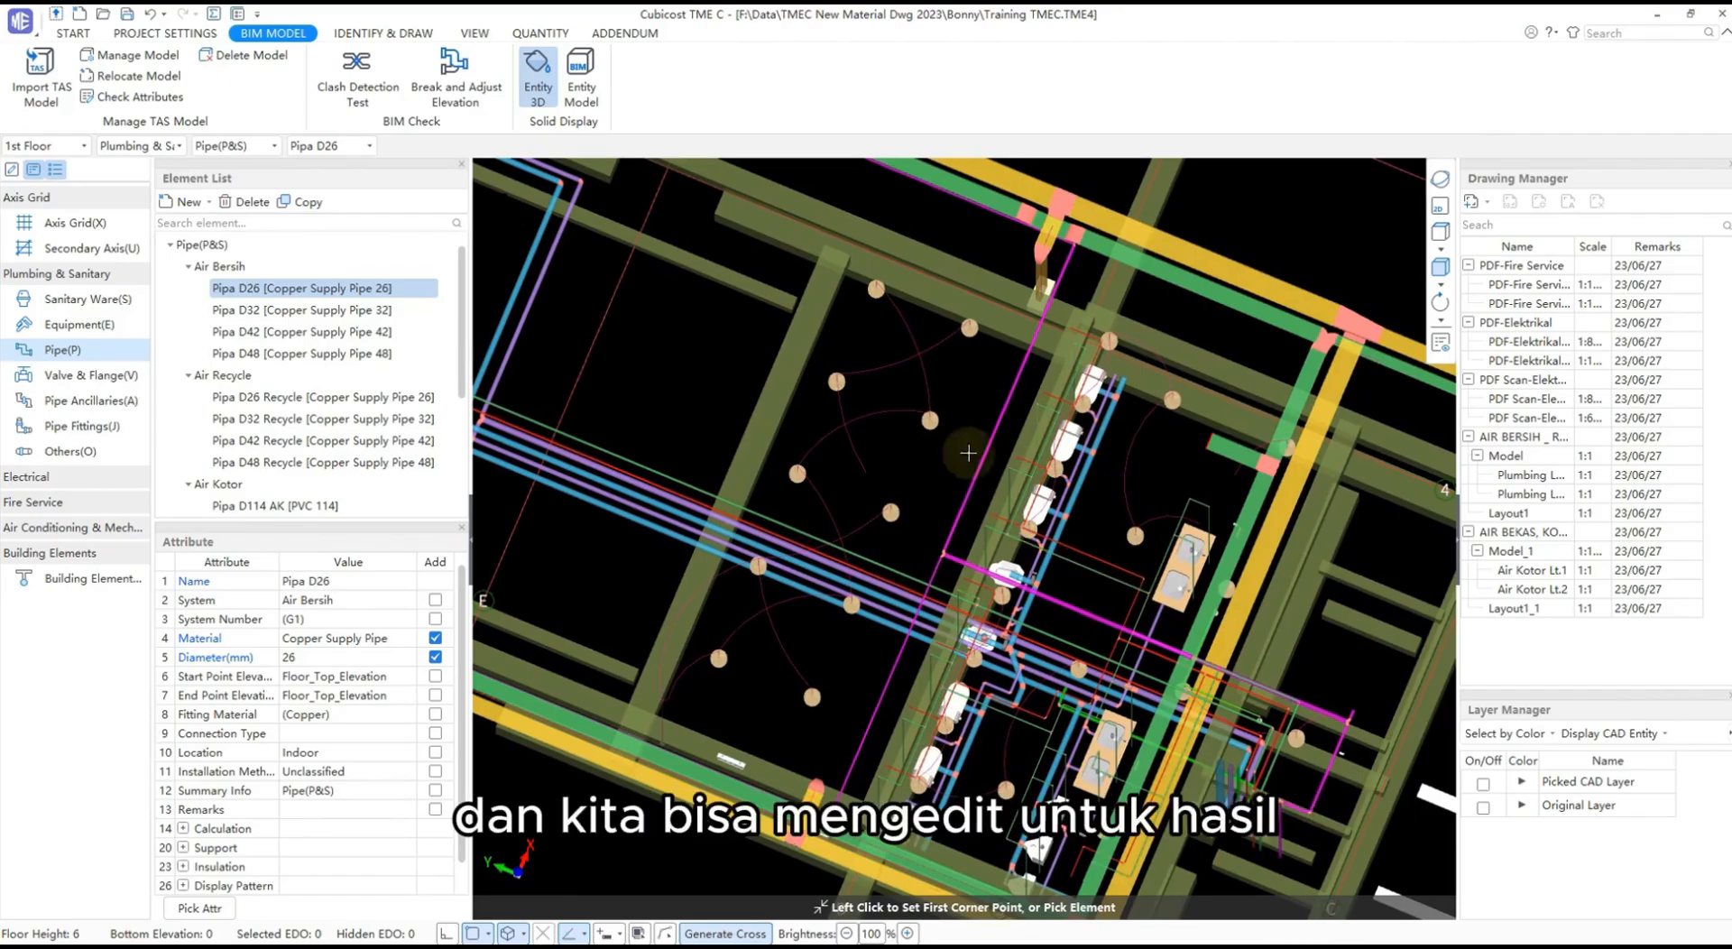
middle_drag(1009, 453, 959, 521)
scroll(959, 521, up, 3)
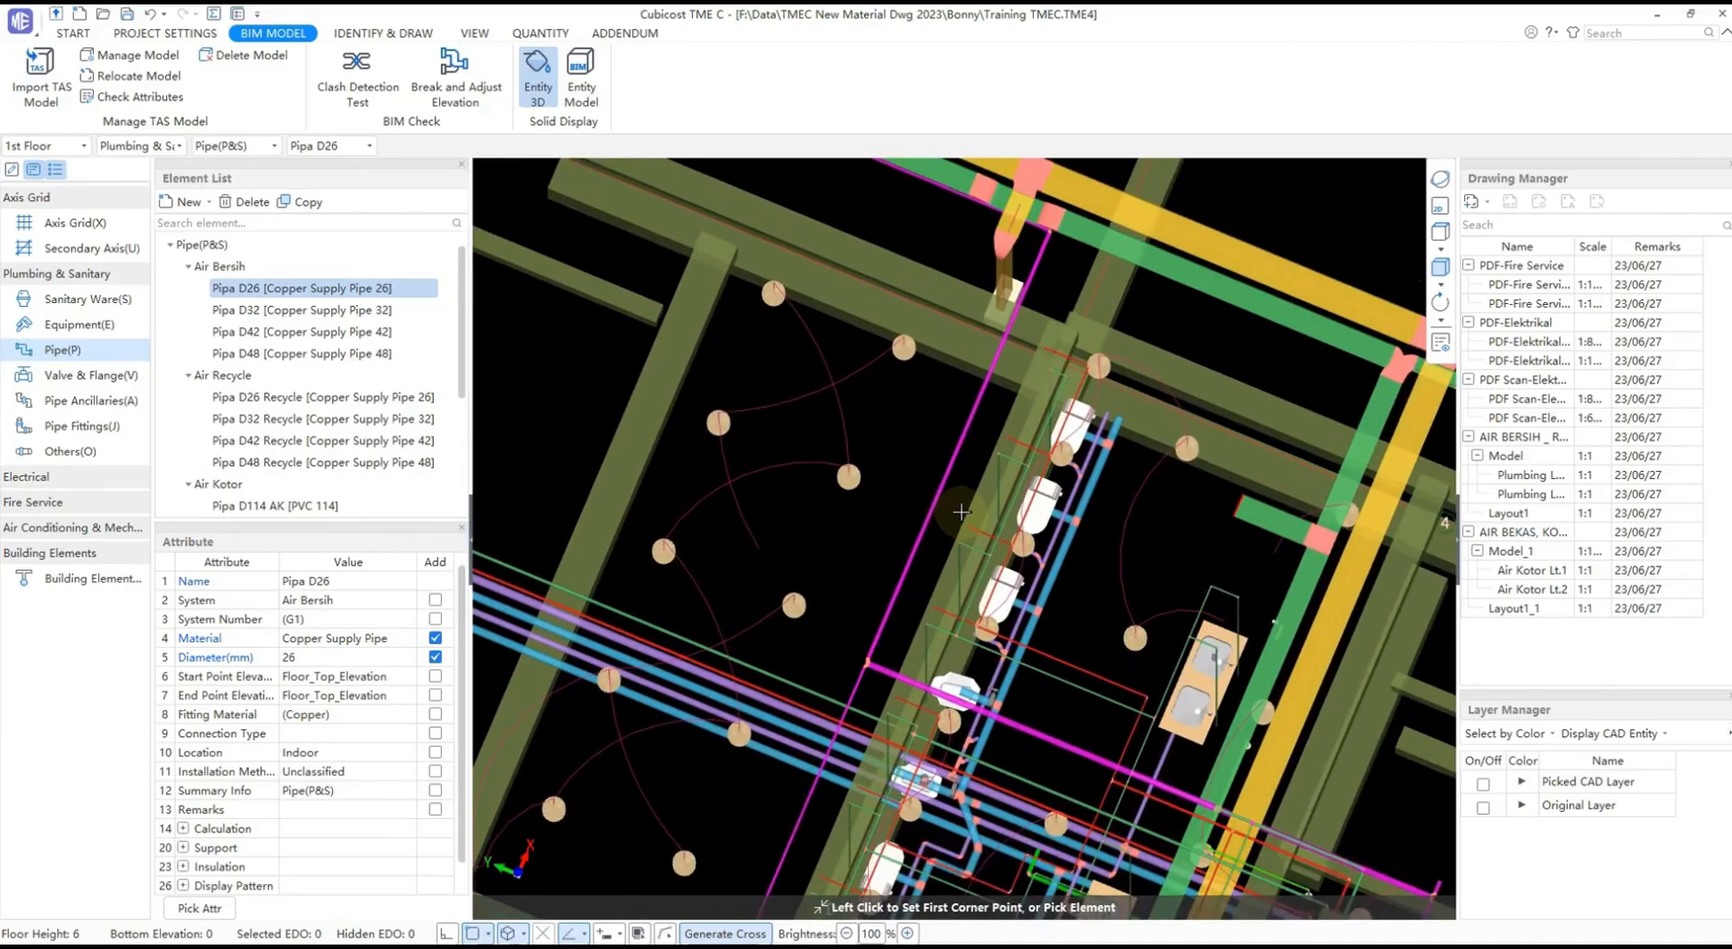